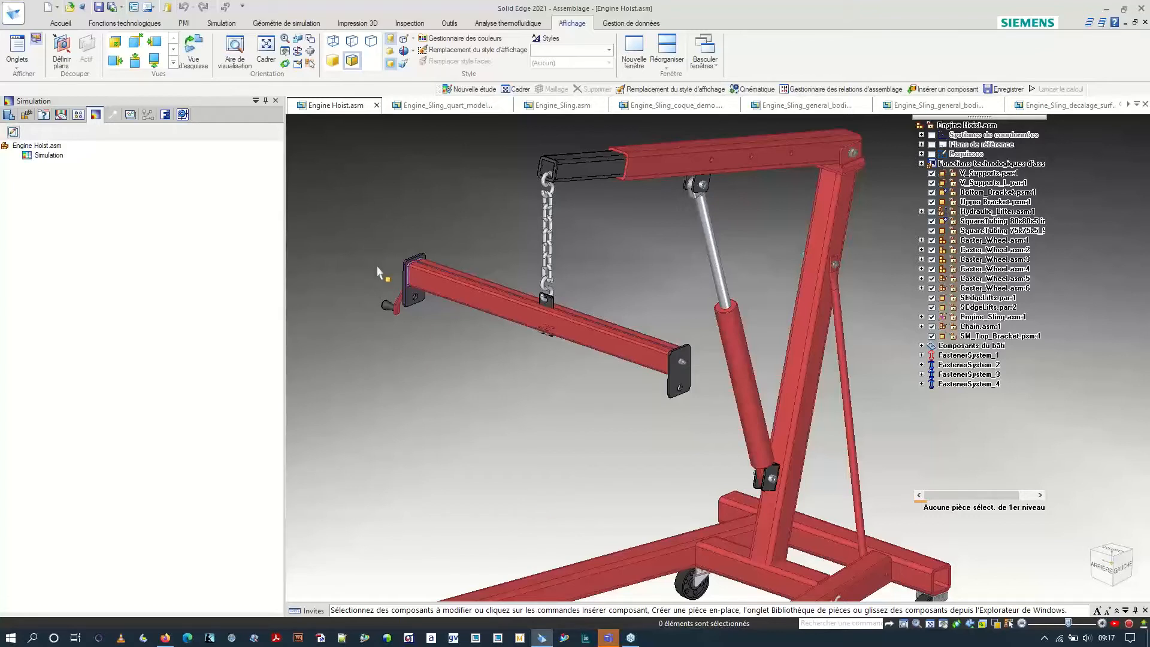
Examine the engine hoist's lifting beam, its side plates and crank handle, and the rollers beneath the beam.
scroll(419, 312, up, 3)
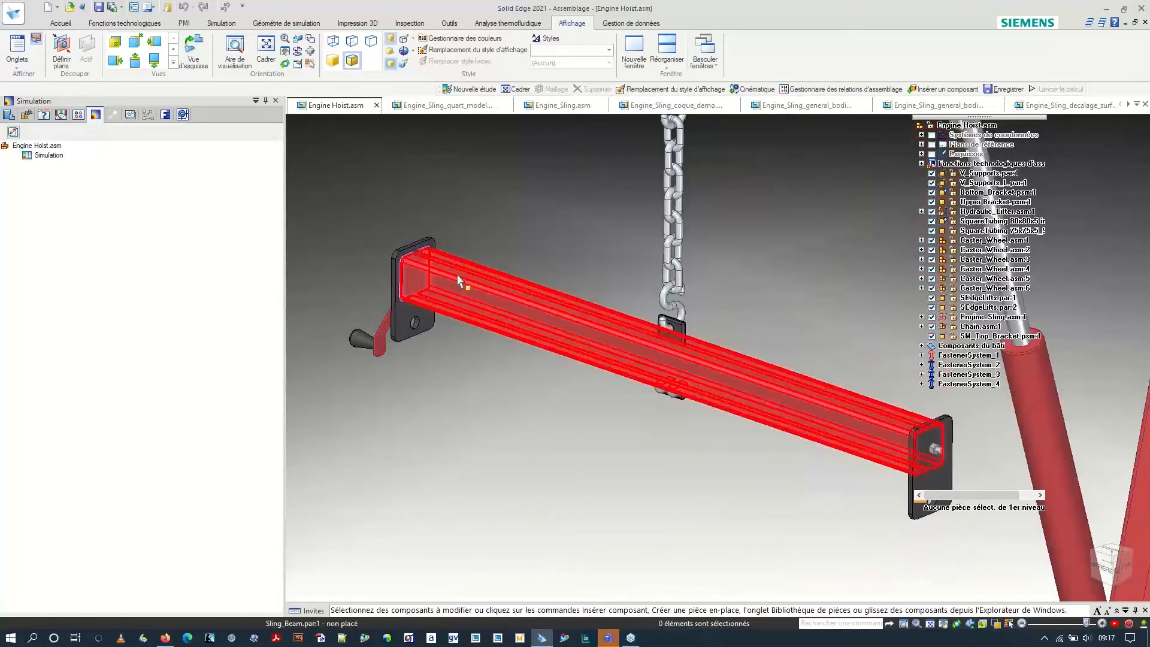
scroll(443, 287, down, 1)
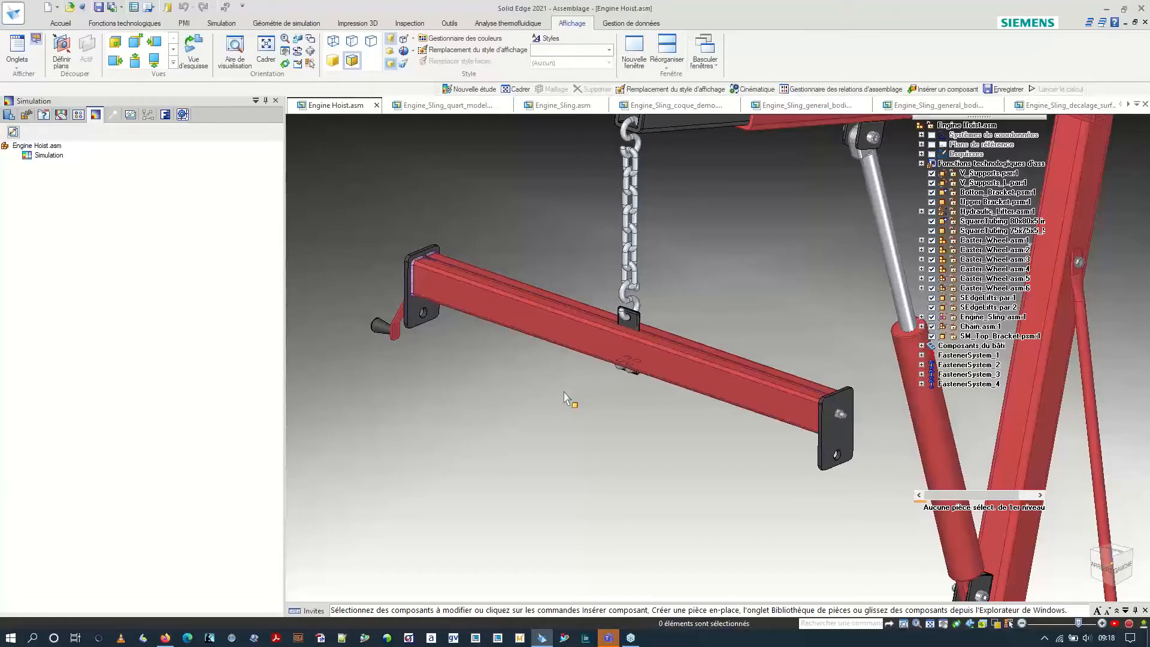
scroll(422, 300, up, 4)
mouse_move(434, 346)
middle_down()
mouse_move(413, 336)
mouse_move(455, 327)
mouse_move(433, 338)
middle_up()
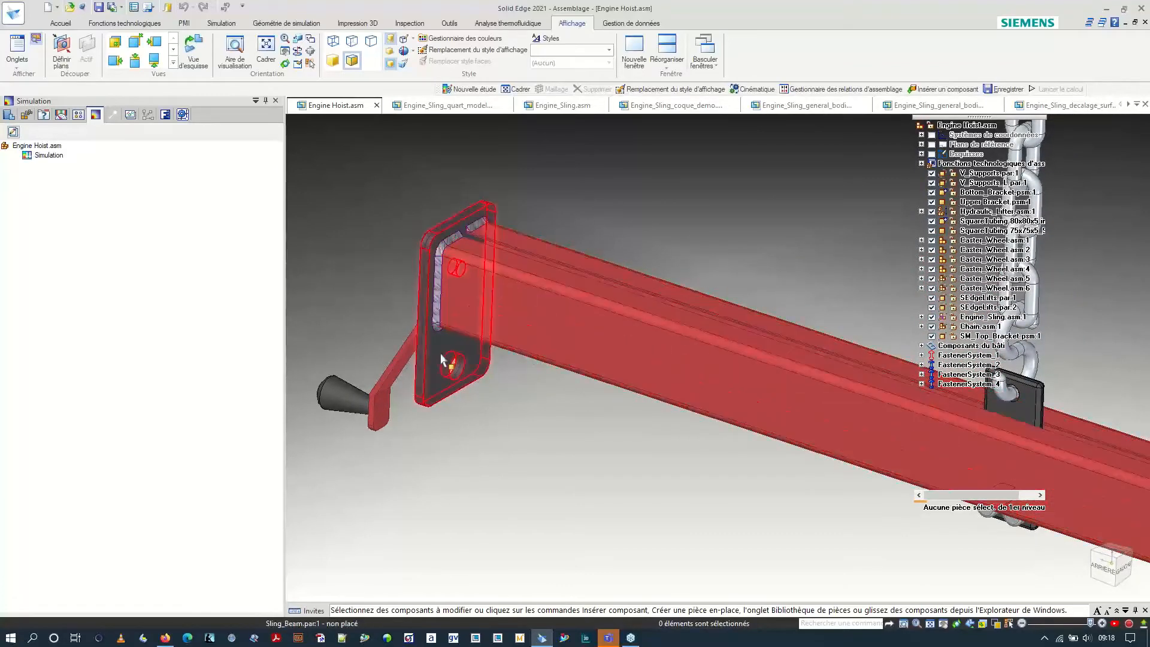
middle_drag(496, 347, 419, 345)
scroll(422, 351, down, 3)
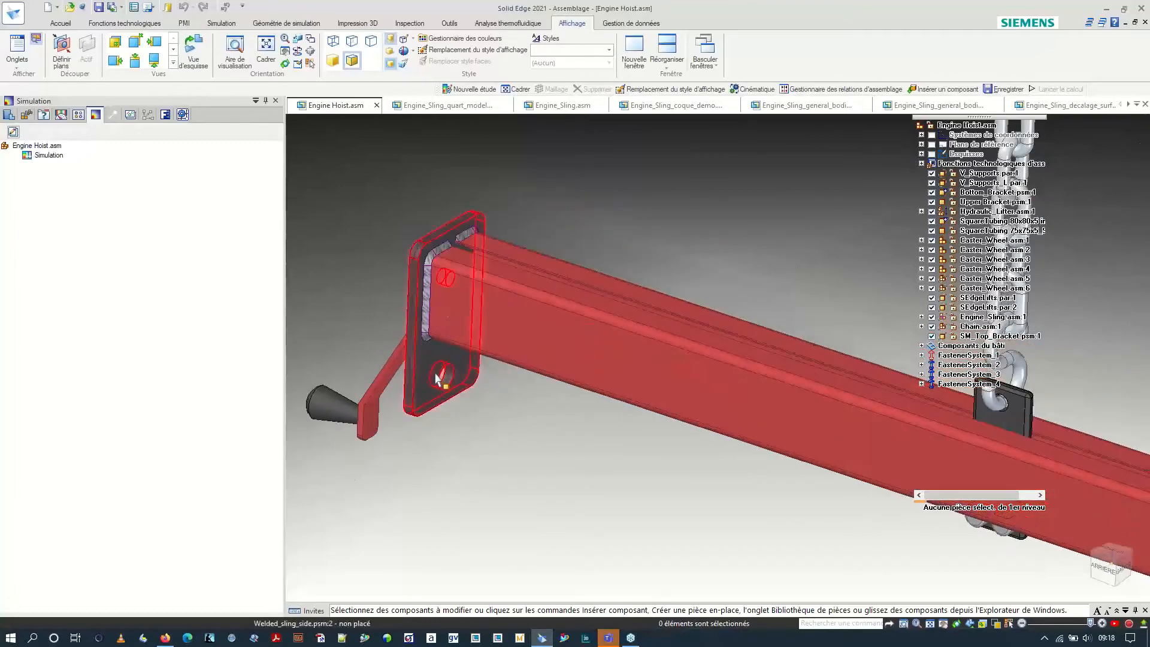
scroll(425, 362, down, 2)
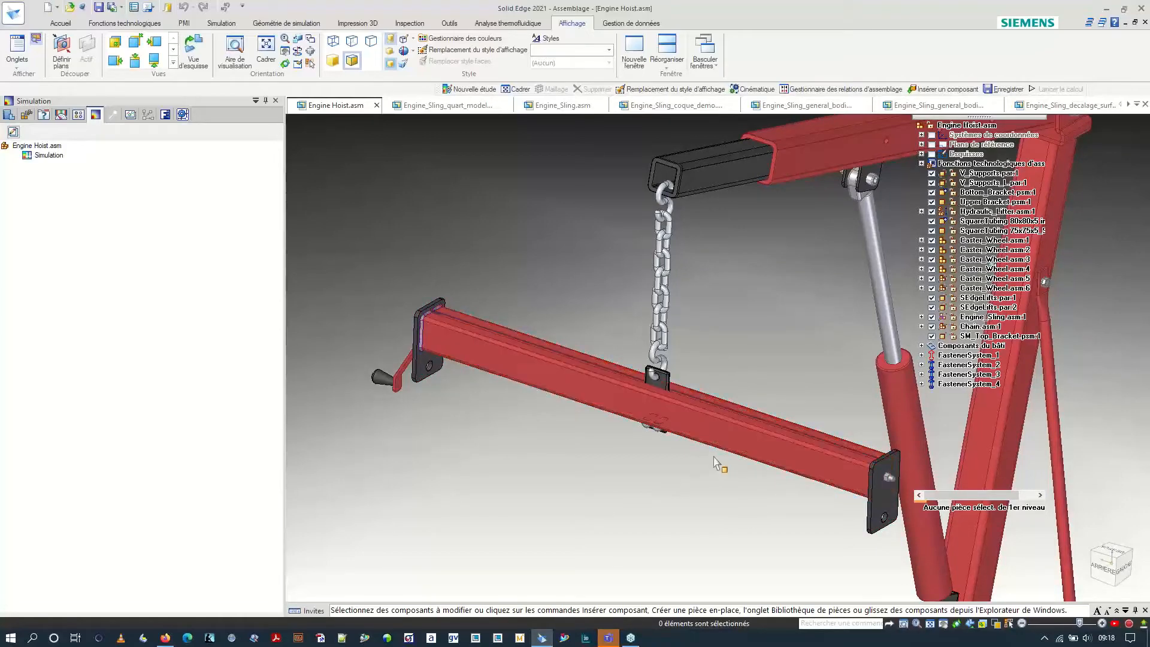
scroll(714, 459, up, 10)
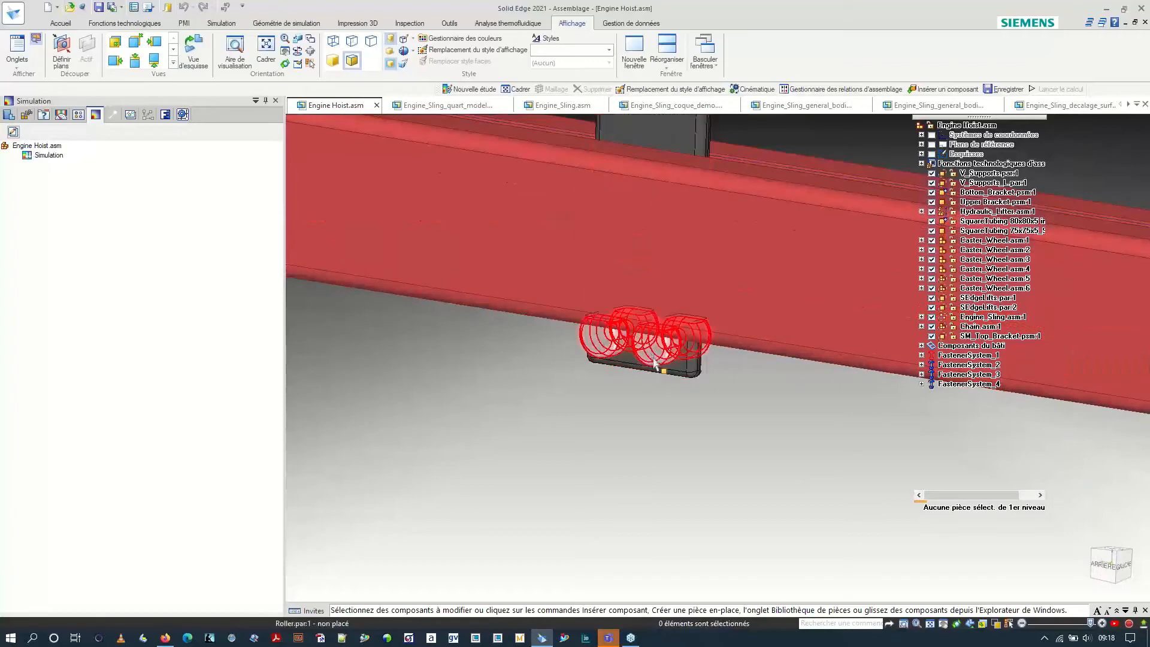
scroll(626, 461, down, 10)
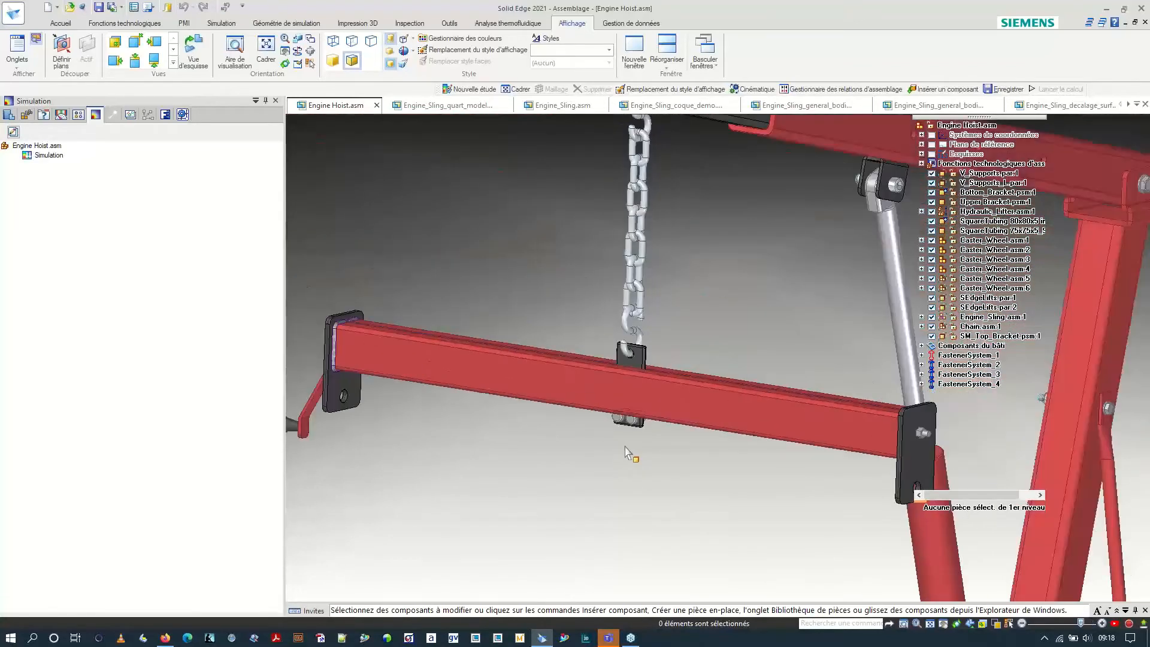
scroll(613, 280, down, 5)
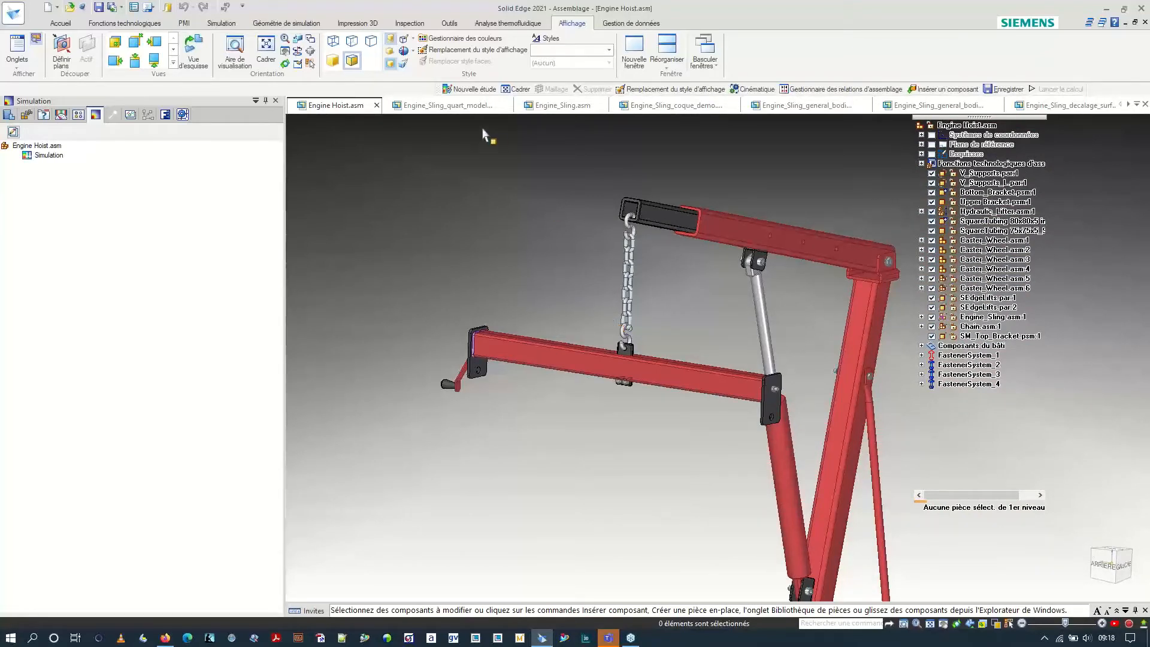
Compare the quarter model of the sling with the full lifting beam in the Engine Hoist assembly.
click(467, 109)
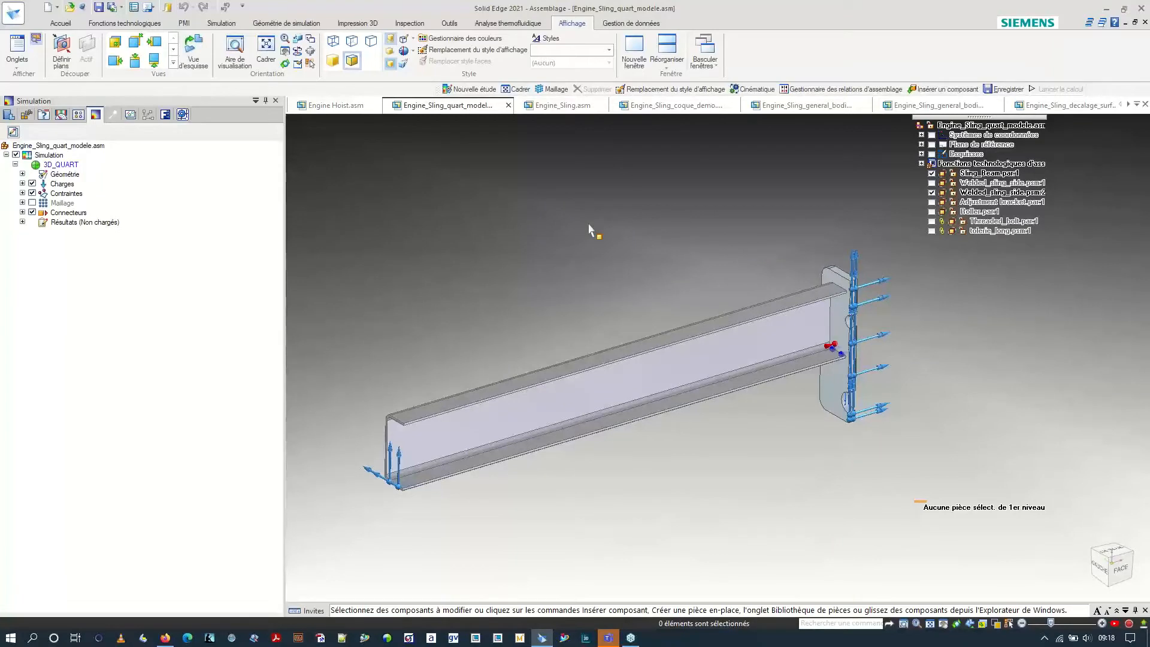
click(333, 106)
middle_drag(625, 363, 604, 383)
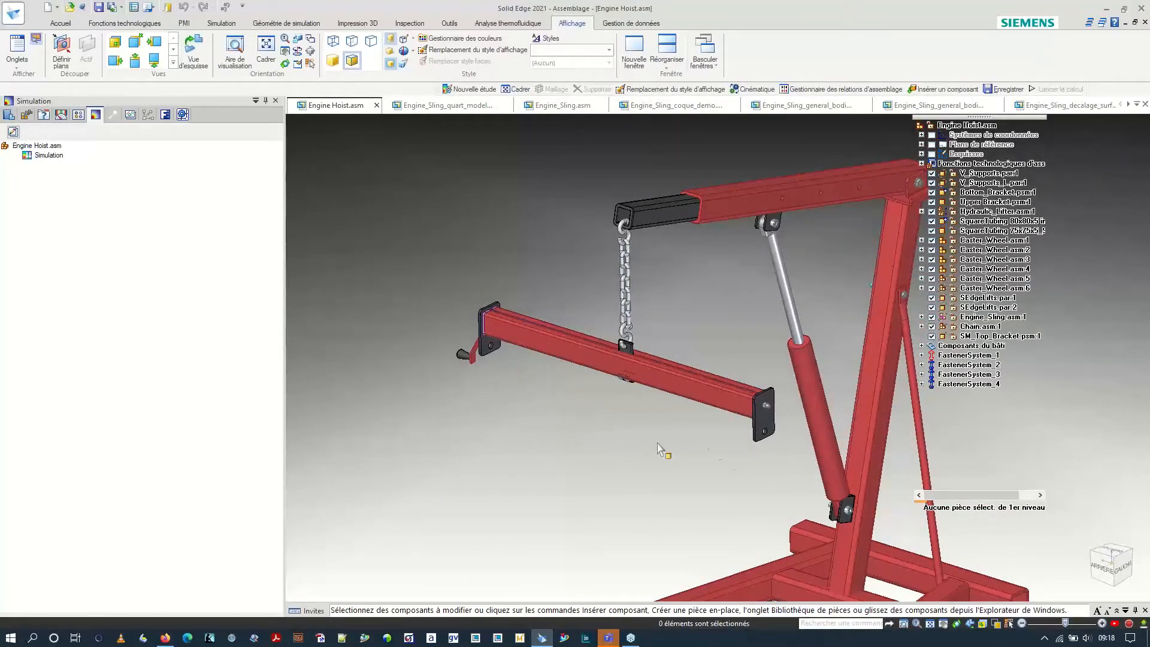
scroll(569, 359, up, 1)
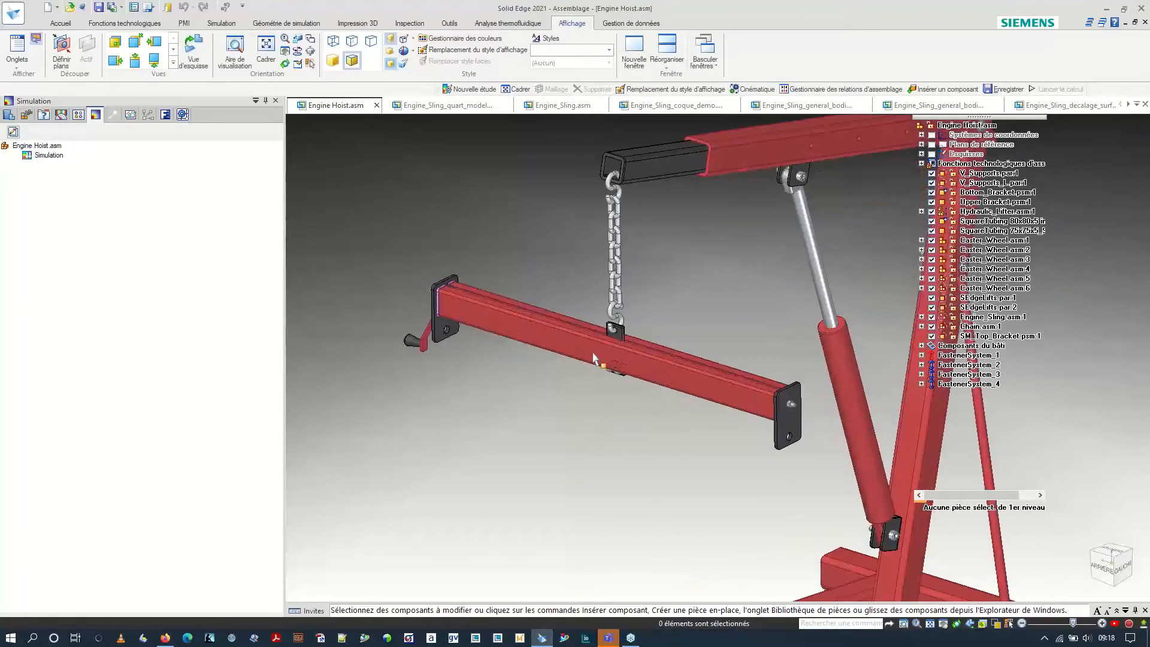
scroll(458, 344, up, 1)
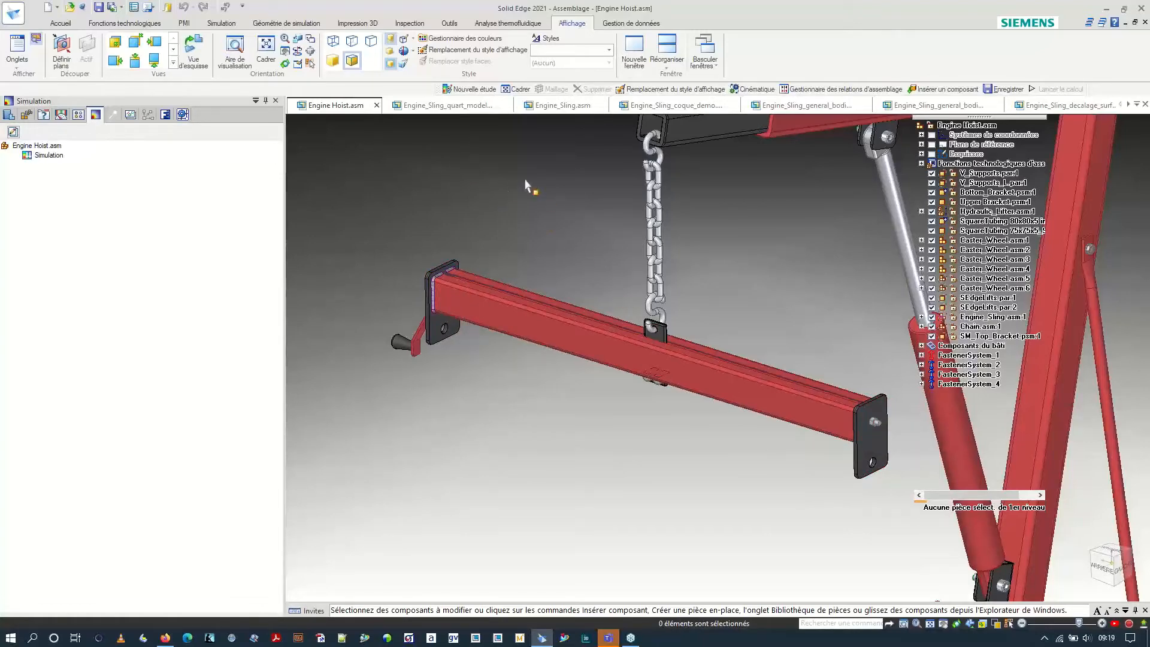
In Engine_Sling_quart_modele.asm, create a linear static study with a Tétraédrique mesh and geometry verification set to Avertissement uniquement.
click(464, 109)
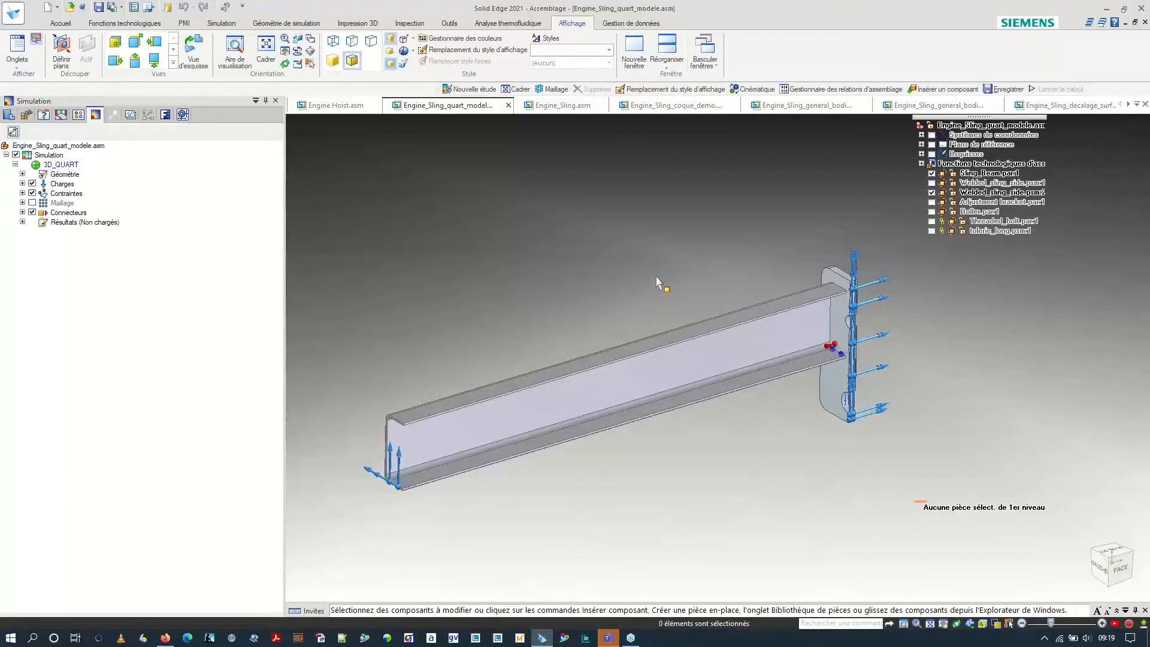
middle_drag(661, 270, 662, 271)
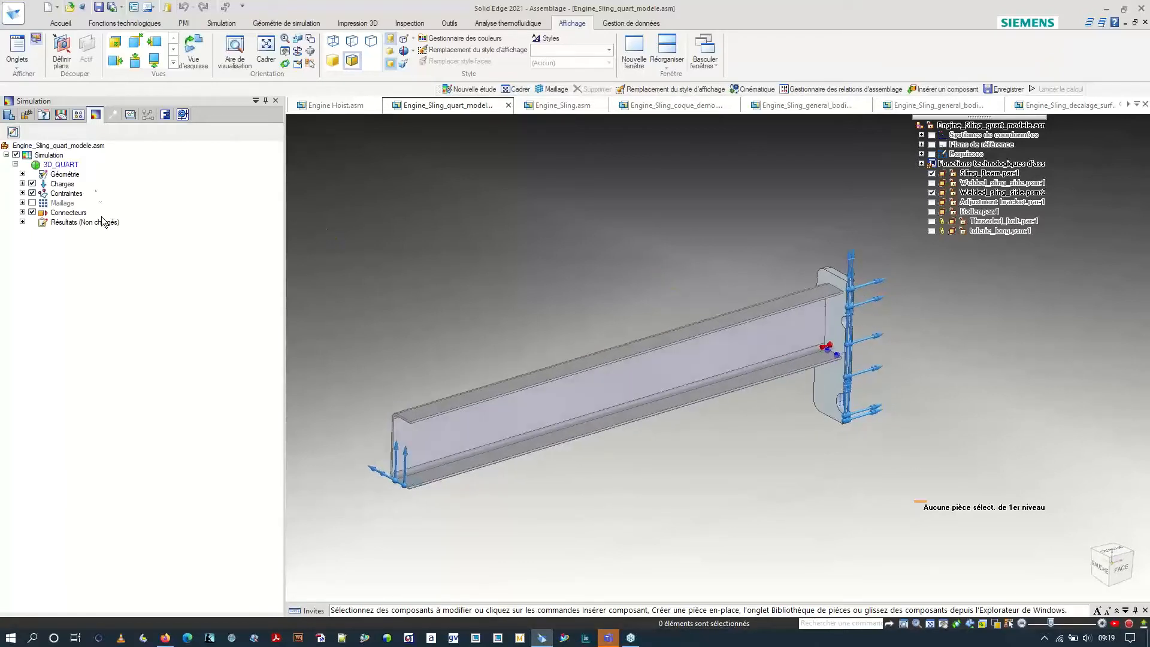
click(221, 21)
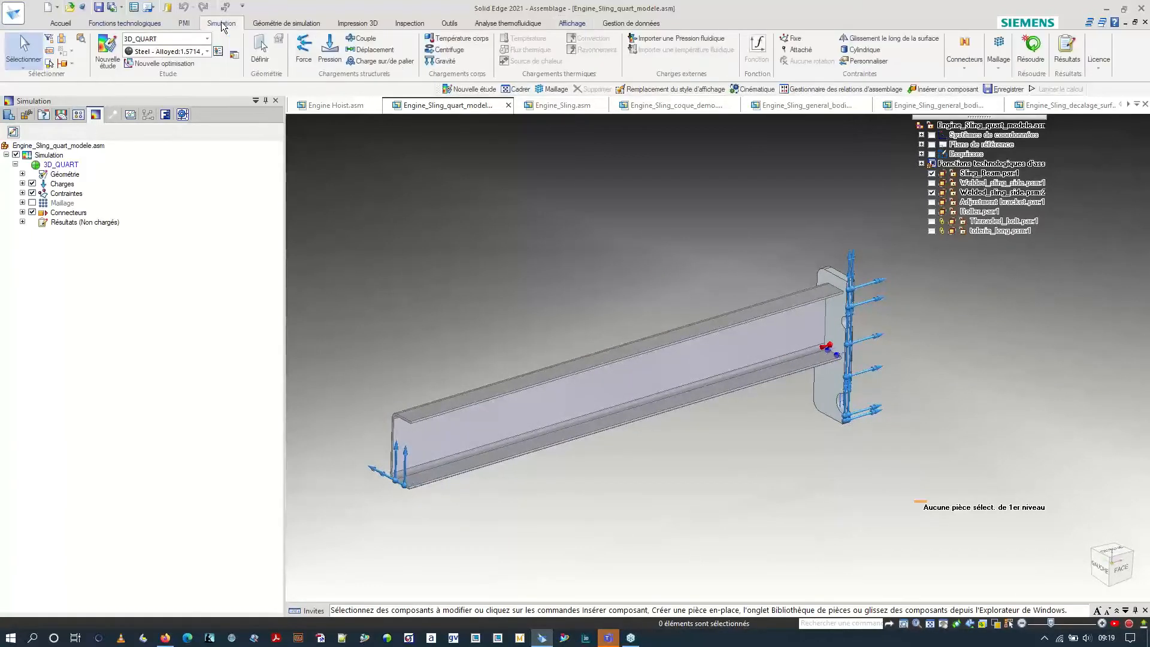
click(109, 56)
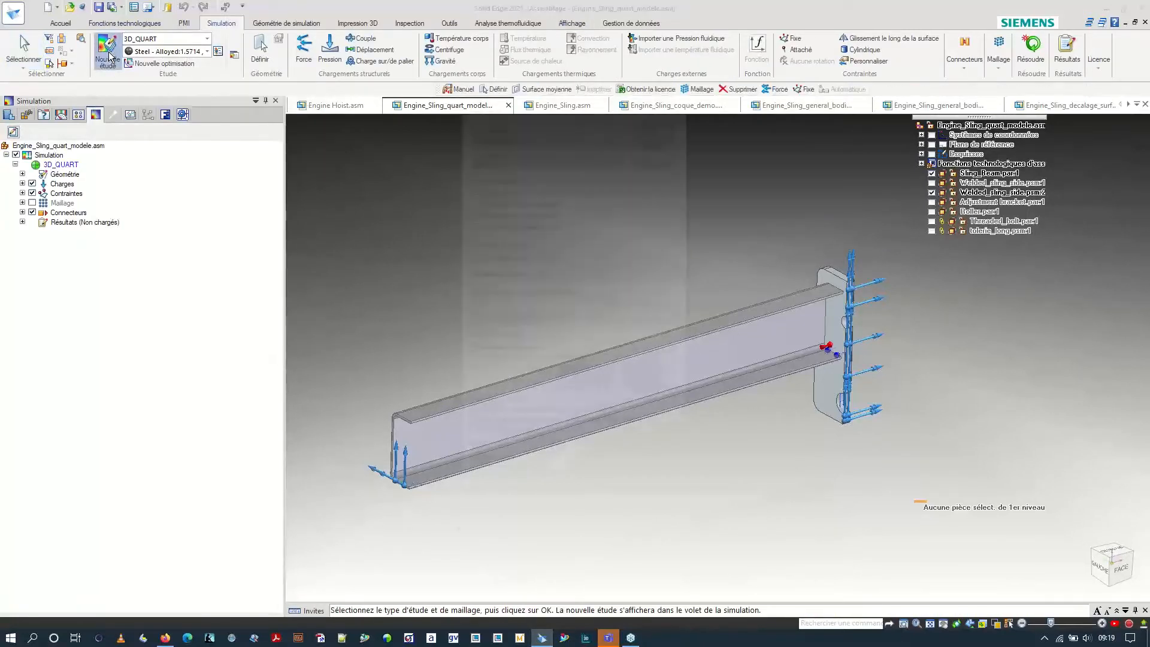
drag(468, 106, 211, 127)
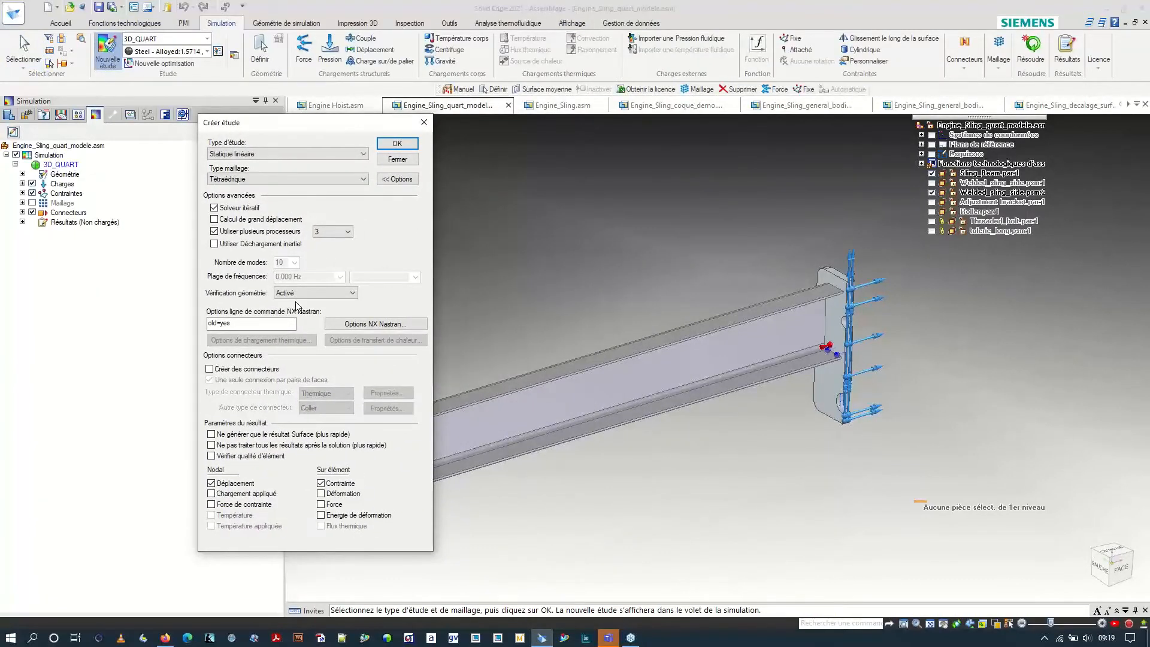
click(352, 292)
click(297, 310)
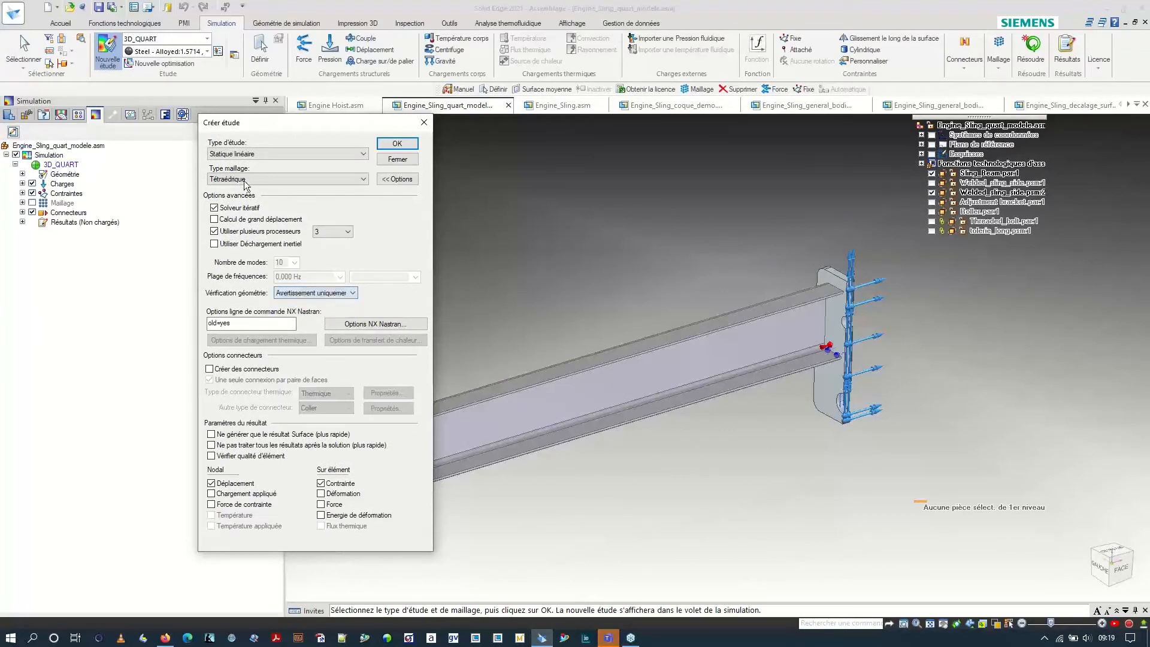
click(242, 179)
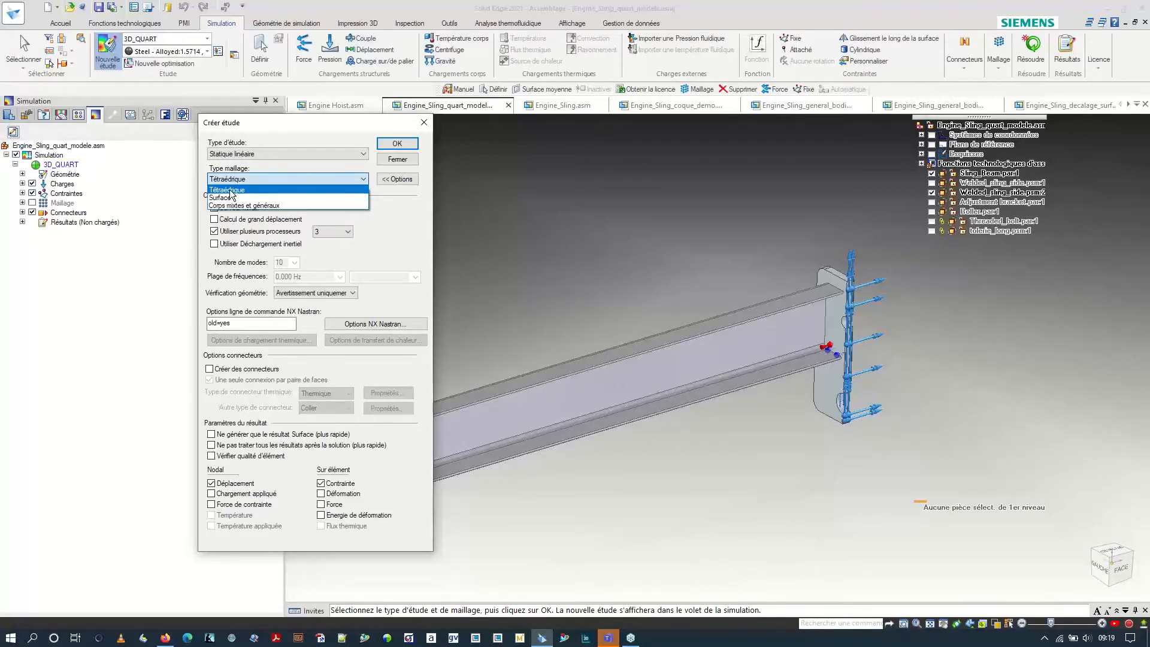
click(230, 191)
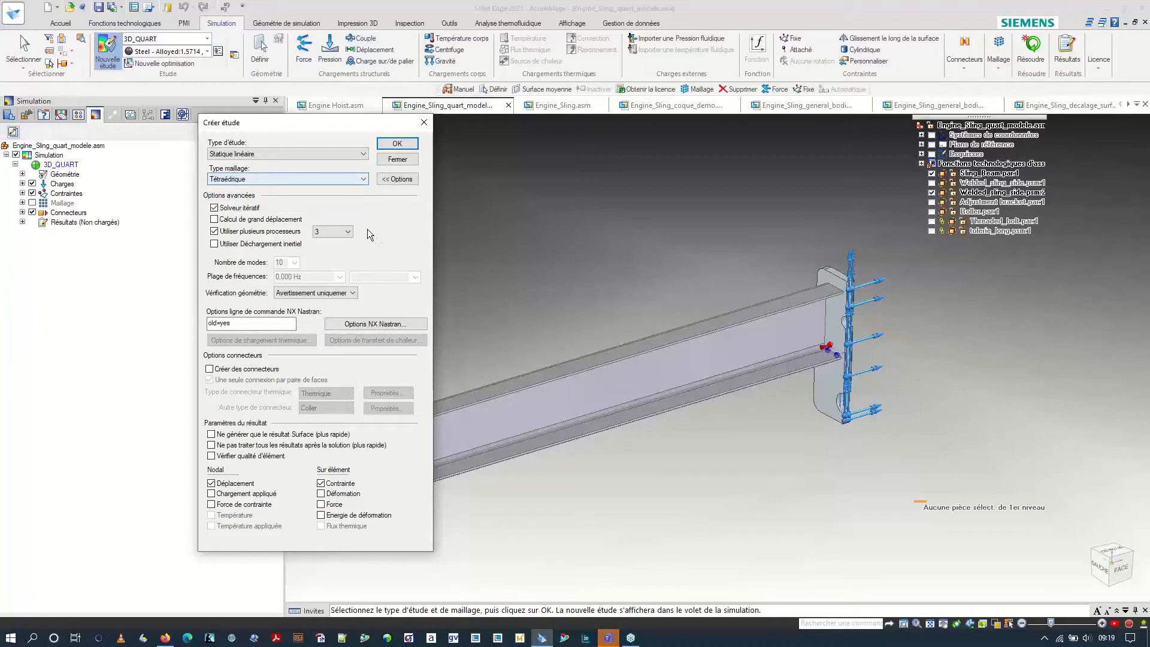
click(398, 146)
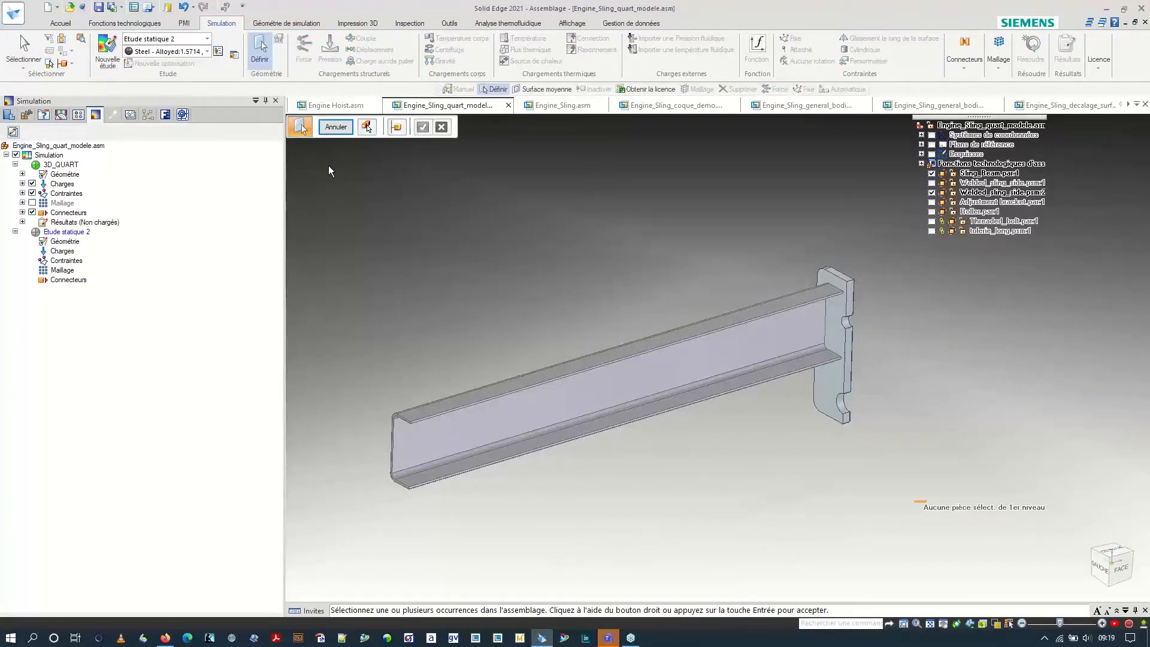
Define the study geometry as the sling beam and the welded side plate.
click(495, 387)
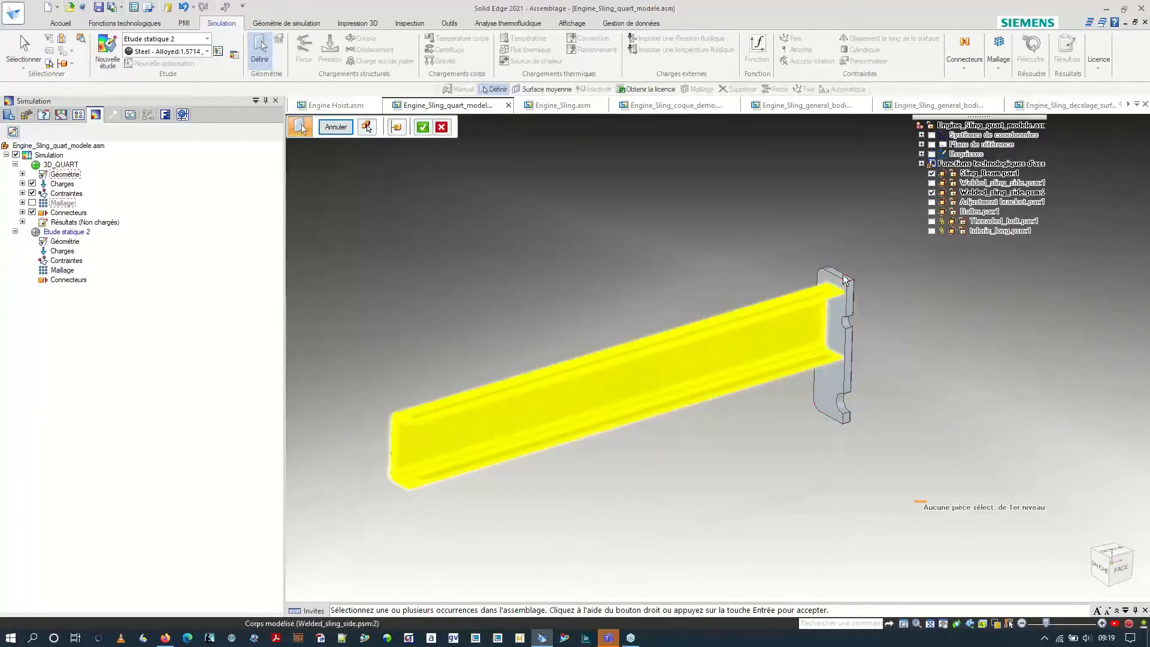
click(422, 128)
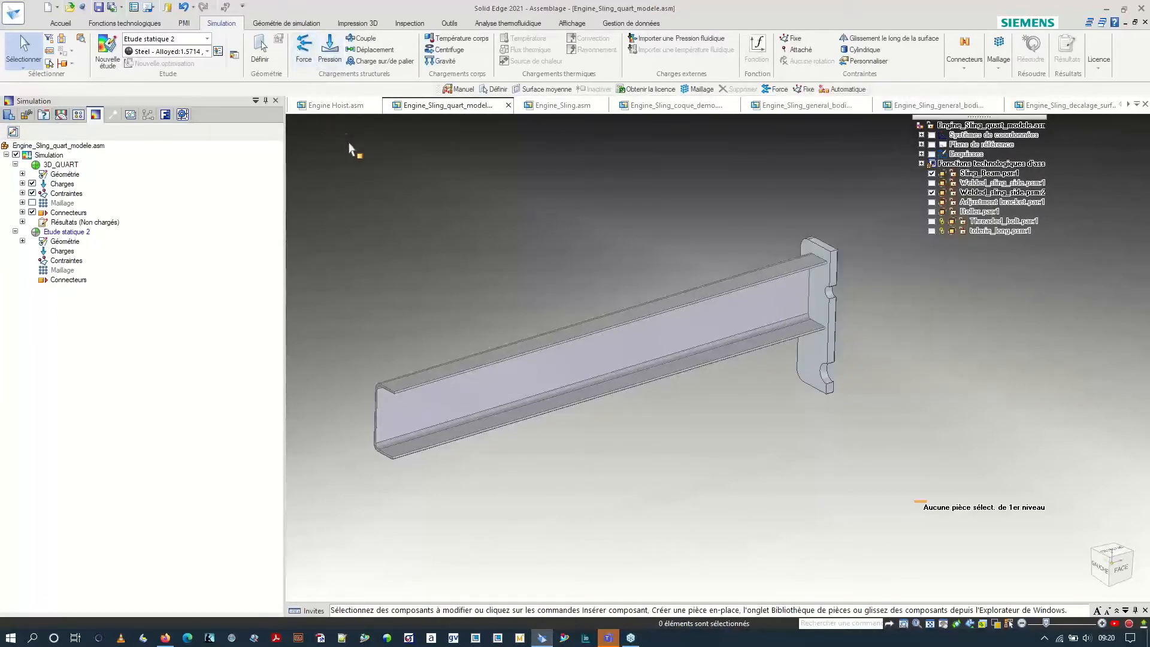
Place a force on the half-hole face near the side plate's lower end, defined by XYZ components.
click(305, 56)
scroll(792, 266, up, 2)
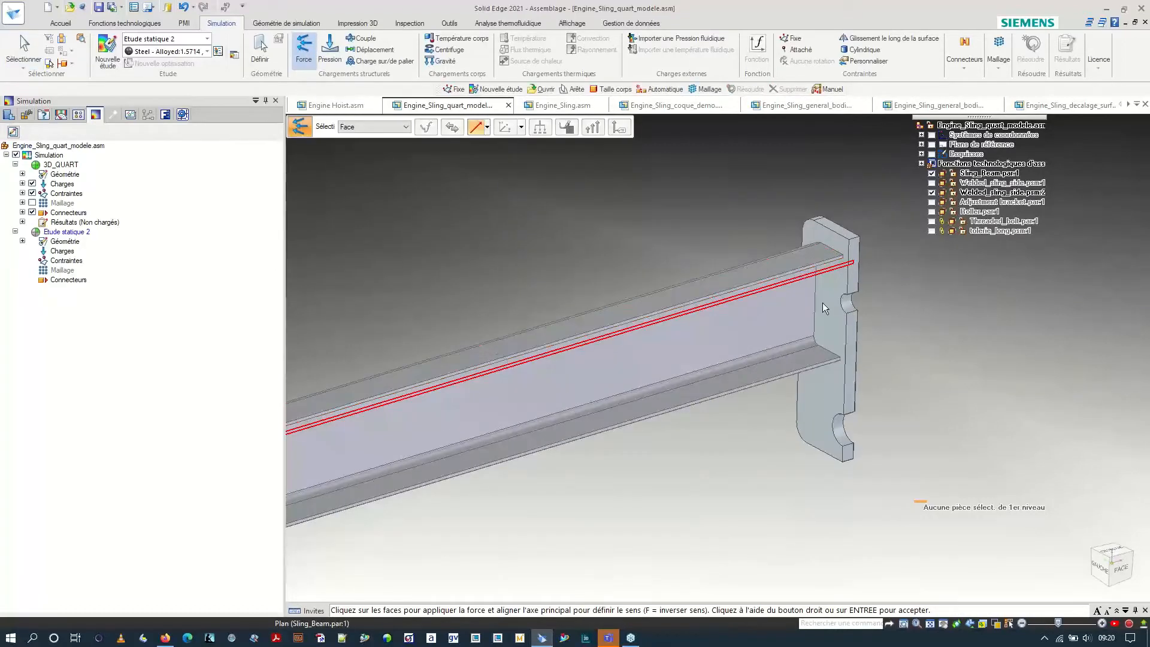
click(845, 441)
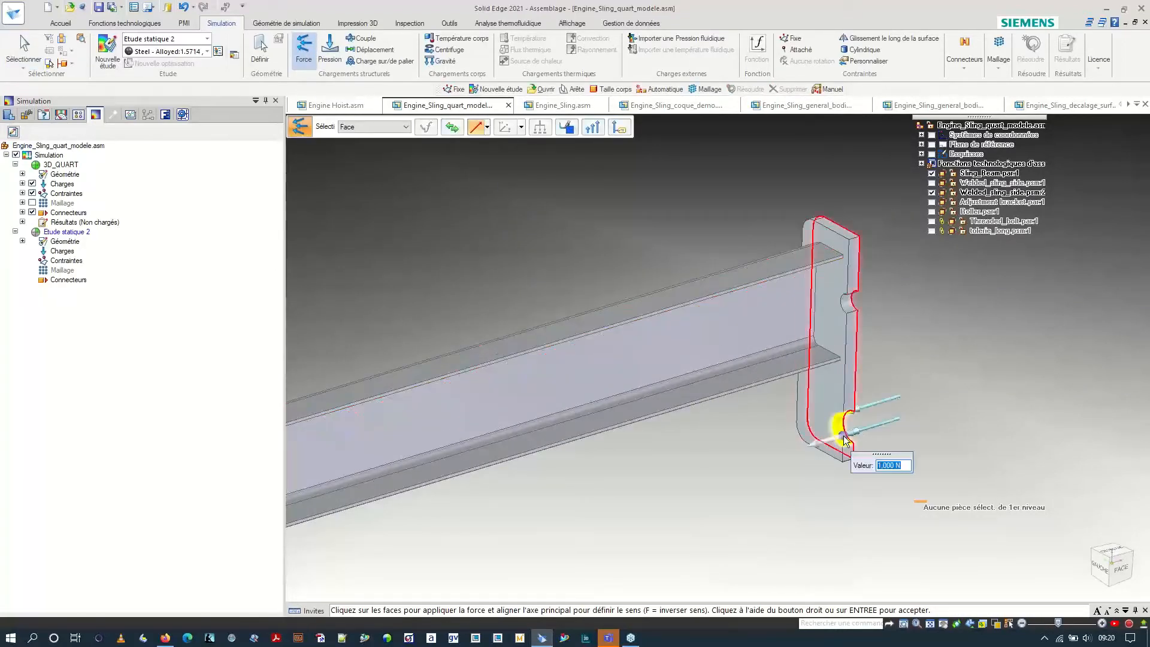
scroll(689, 359, down, 1)
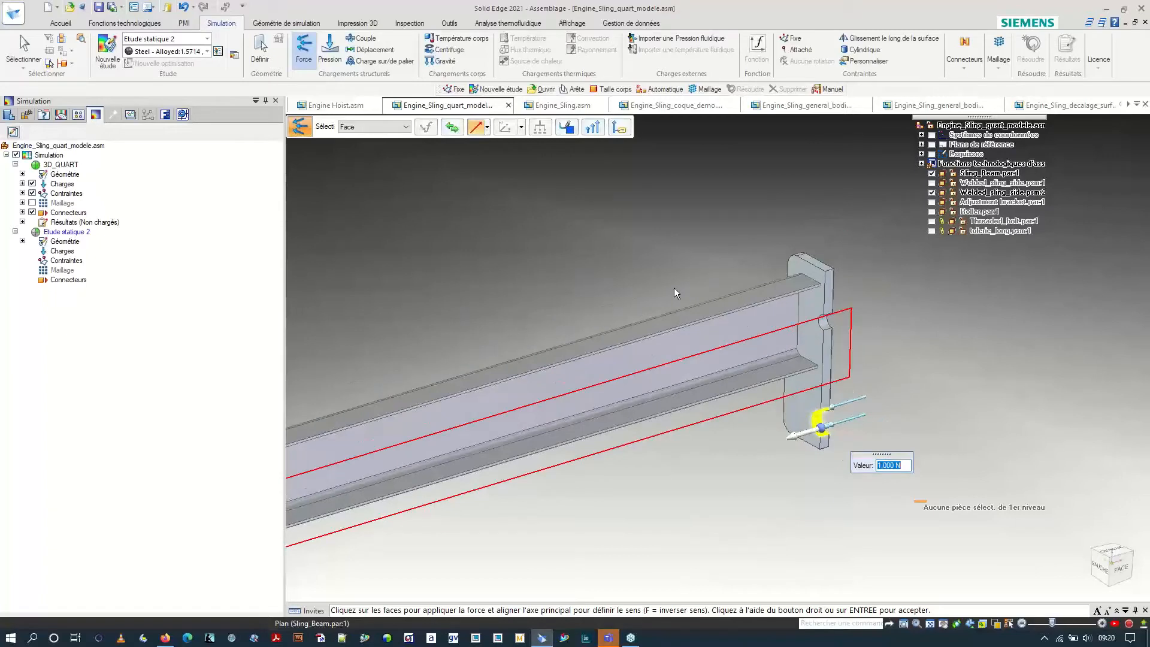
click(487, 130)
click(491, 170)
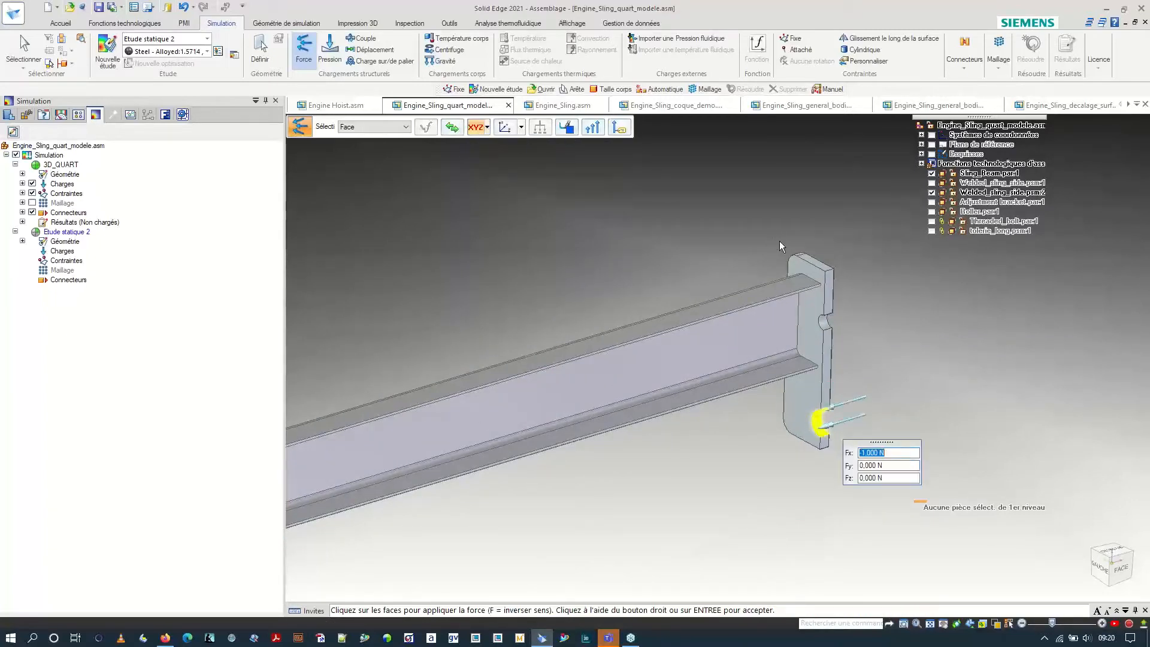
Set the force components to Fx 0 N, Fy 0 N and Fz -10000 N and accept the load.
click(895, 468)
click(632, 349)
text(-1)
key(Tab)
key(shift+Tab)
text(0)
click(868, 478)
text(-10000)
key(Return)
scroll(855, 414, down, 2)
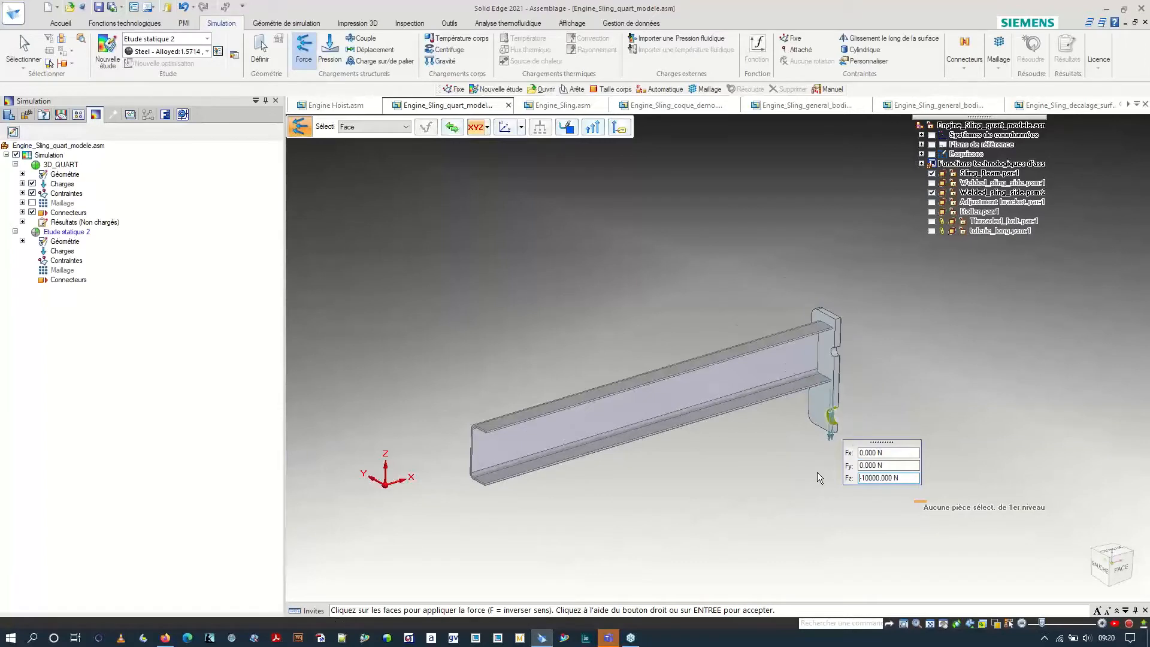
right_click(768, 449)
Start a sliding-along-surface symmetry constraint and select the C-shaped cut end face of the sling beam.
scroll(652, 475, down, 1)
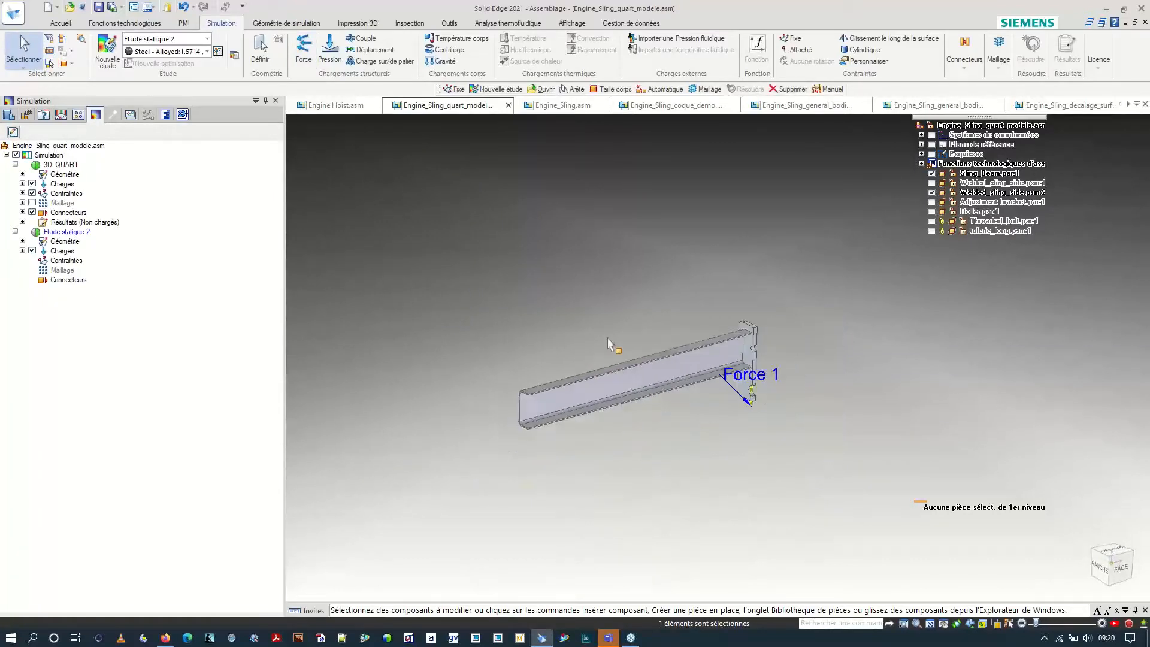
scroll(607, 432, up, 2)
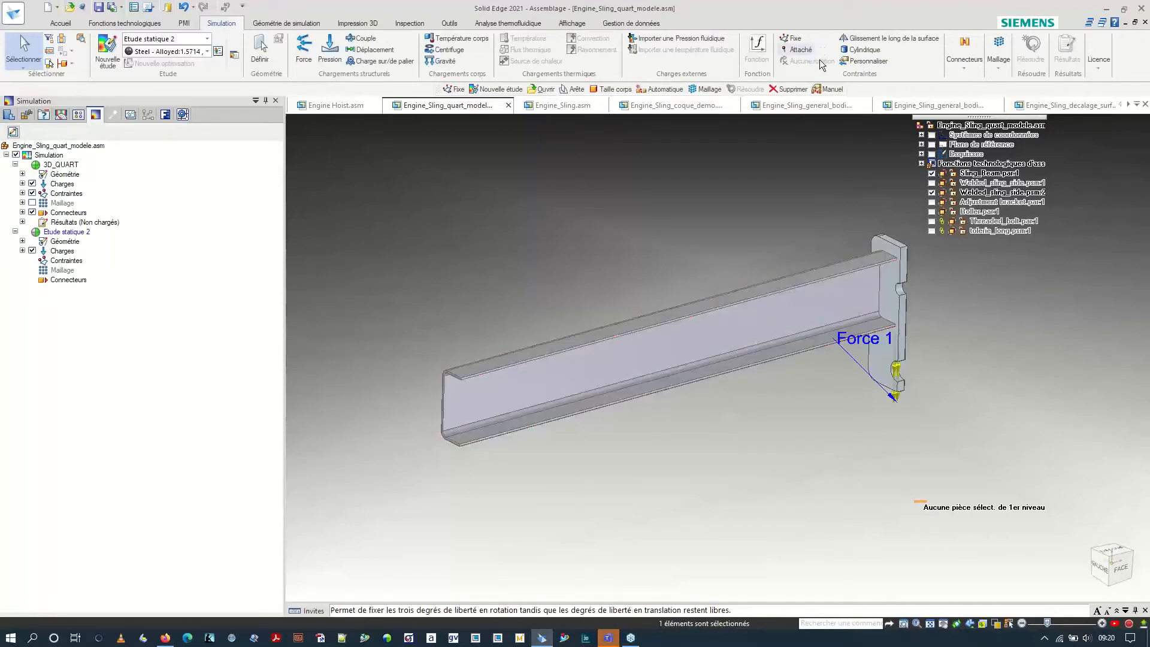
click(857, 39)
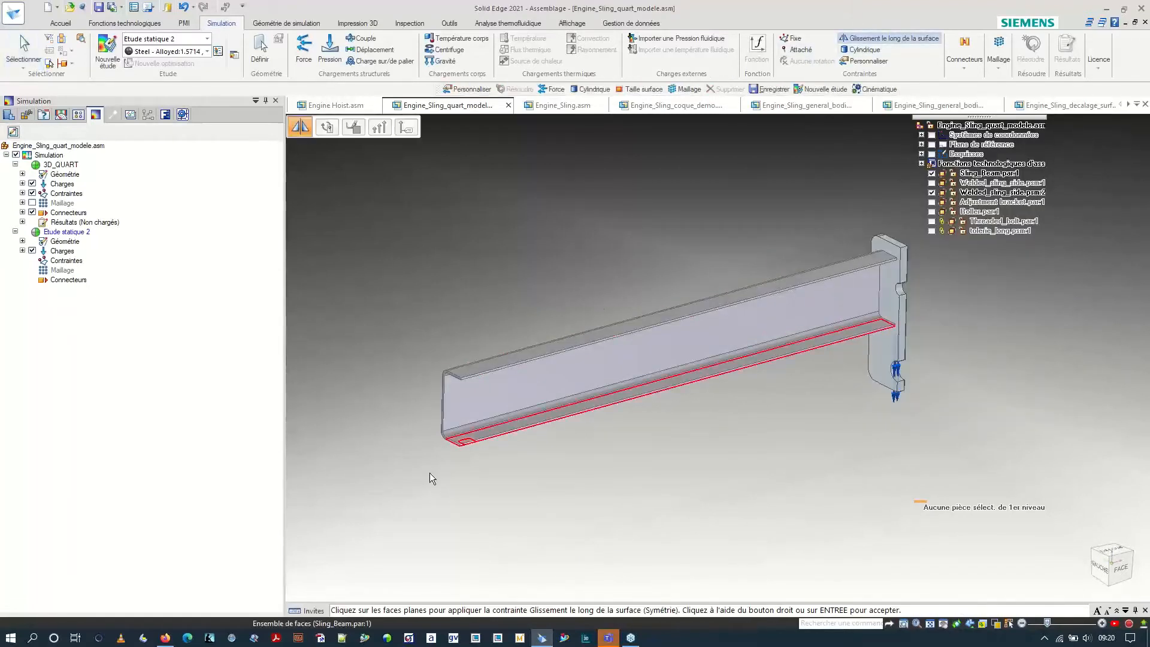
scroll(430, 473, up, 3)
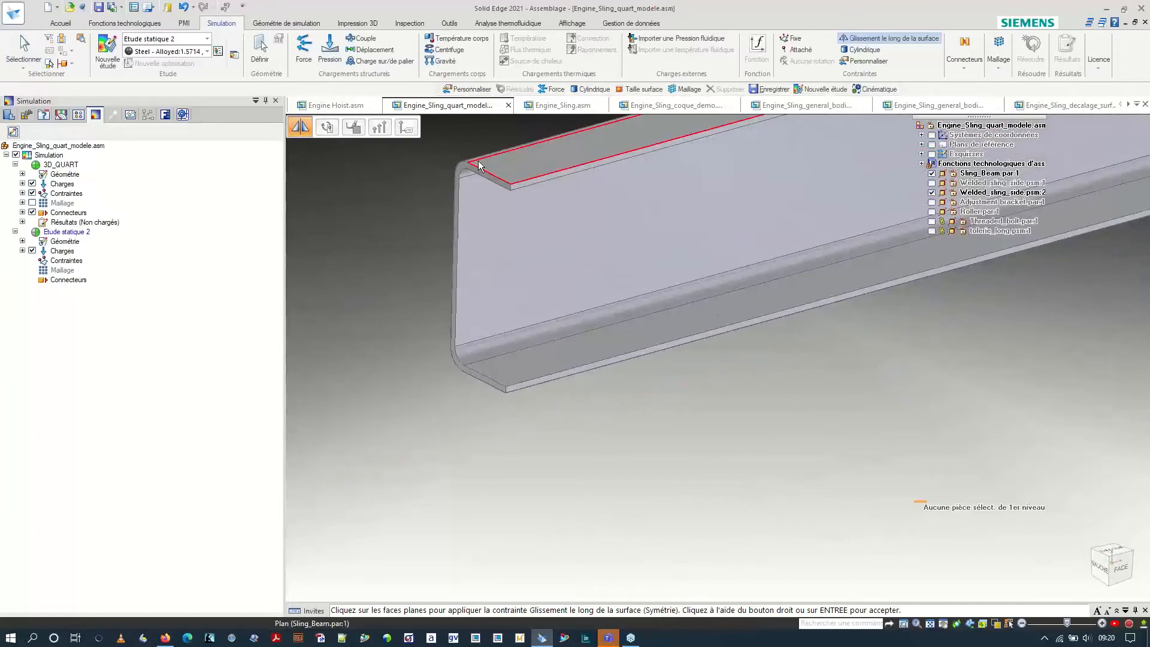
scroll(477, 161, up, 2)
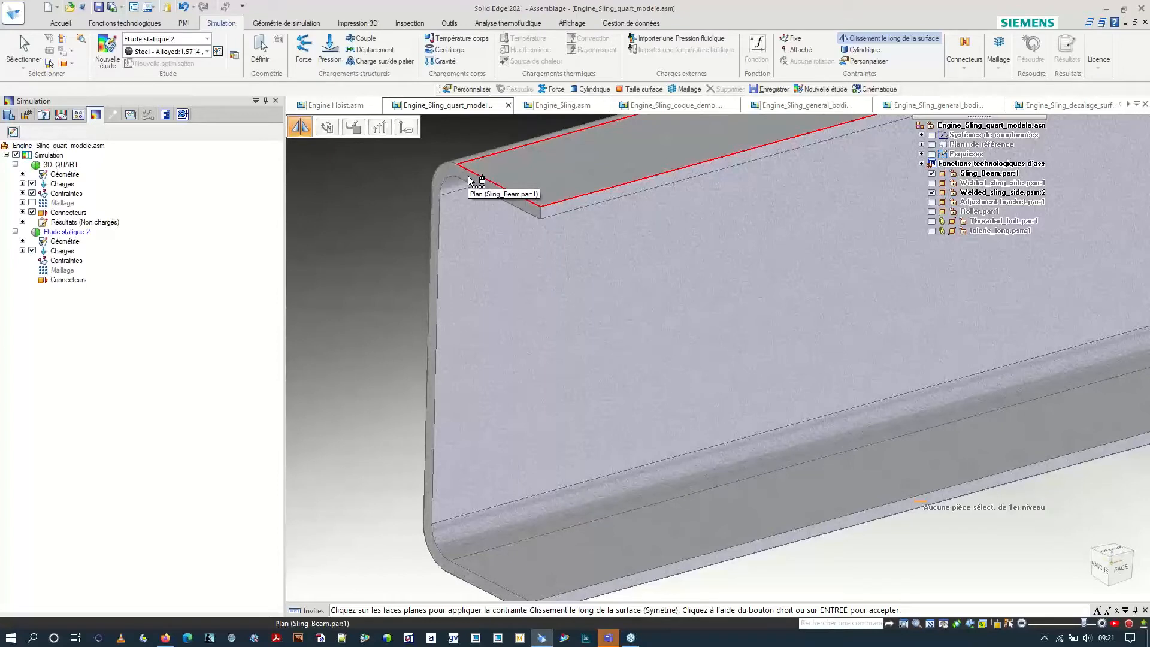
right_click(469, 181)
click(514, 196)
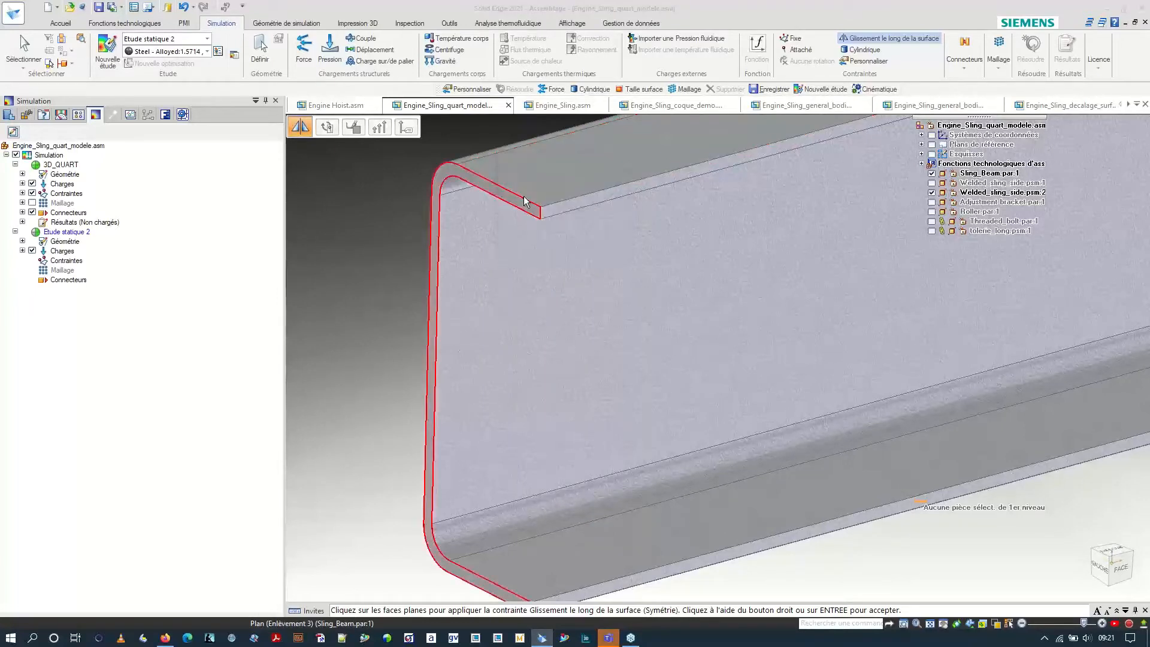
Add the side plate's two cut edge faces above and below its upper half-hole to the symmetry constraint.
scroll(377, 281, down, 5)
scroll(867, 149, up, 6)
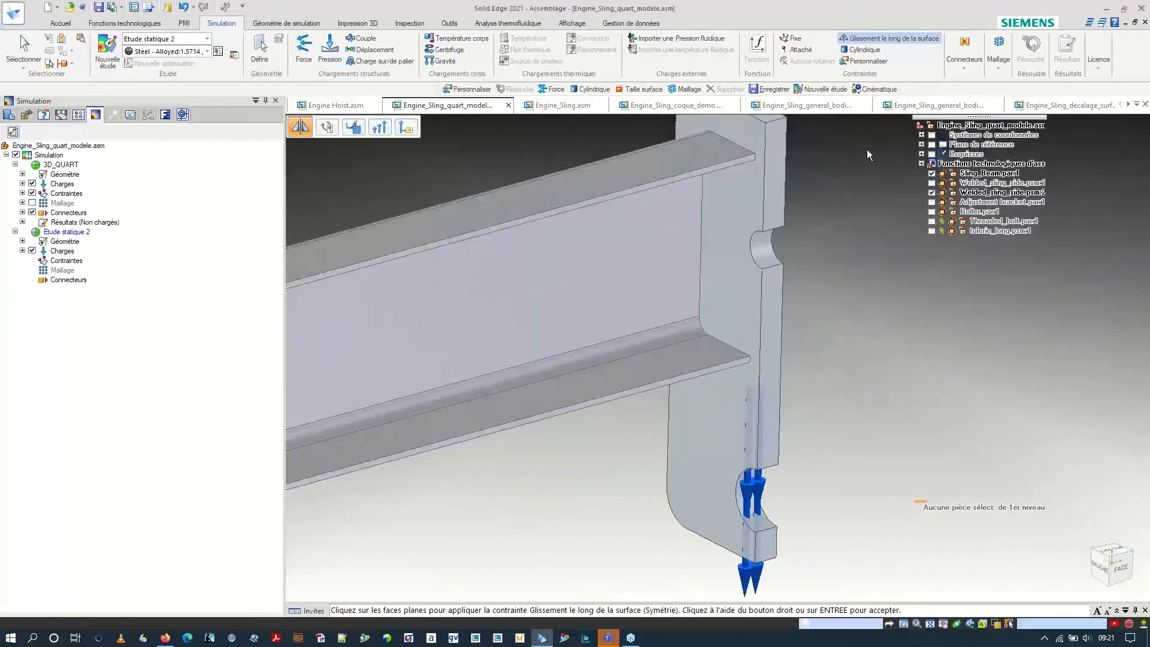
right_click(772, 278)
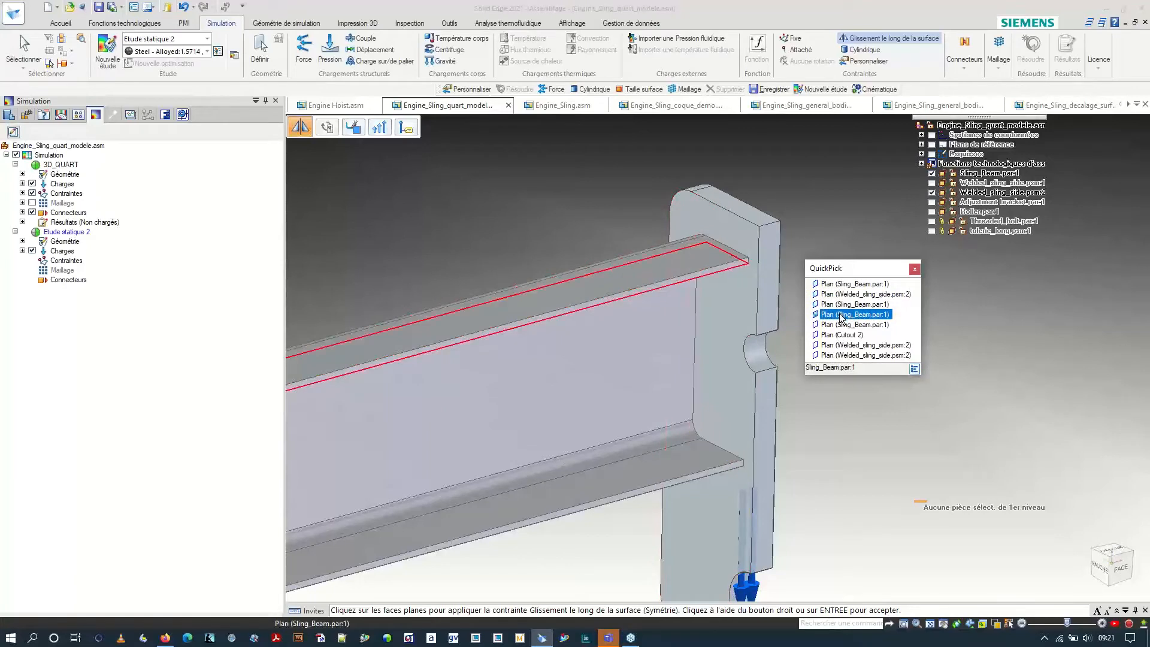
click(836, 336)
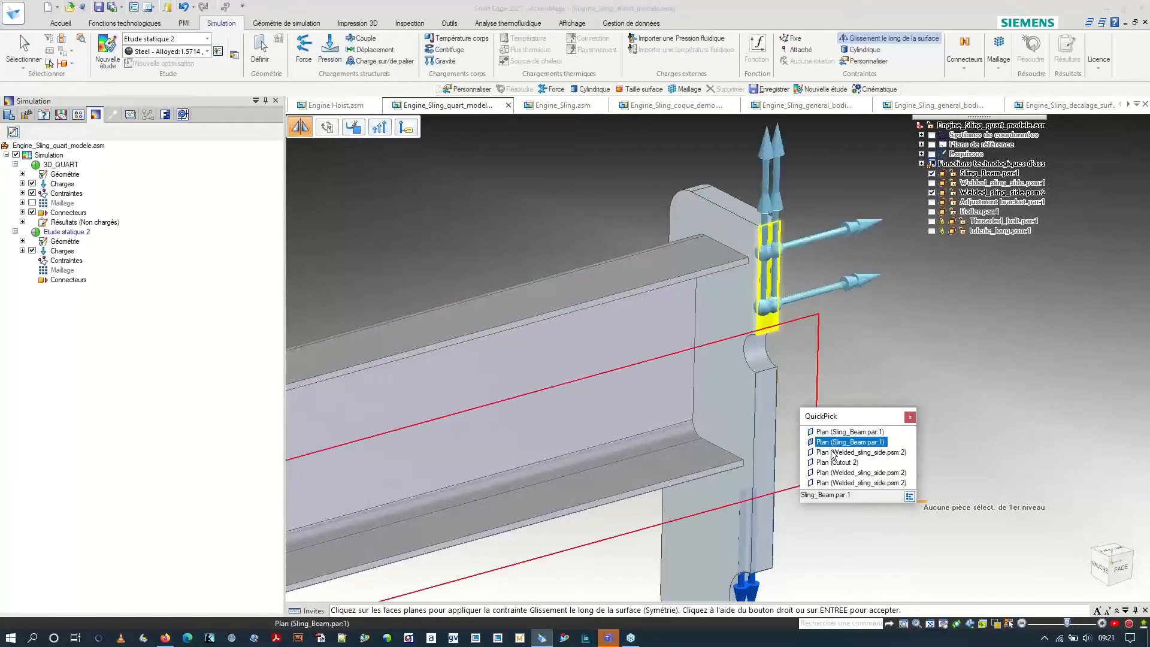
click(828, 454)
Add the small cut face below the side plate's lower half-hole and accept the symmetry constraint.
scroll(827, 454, down, 3)
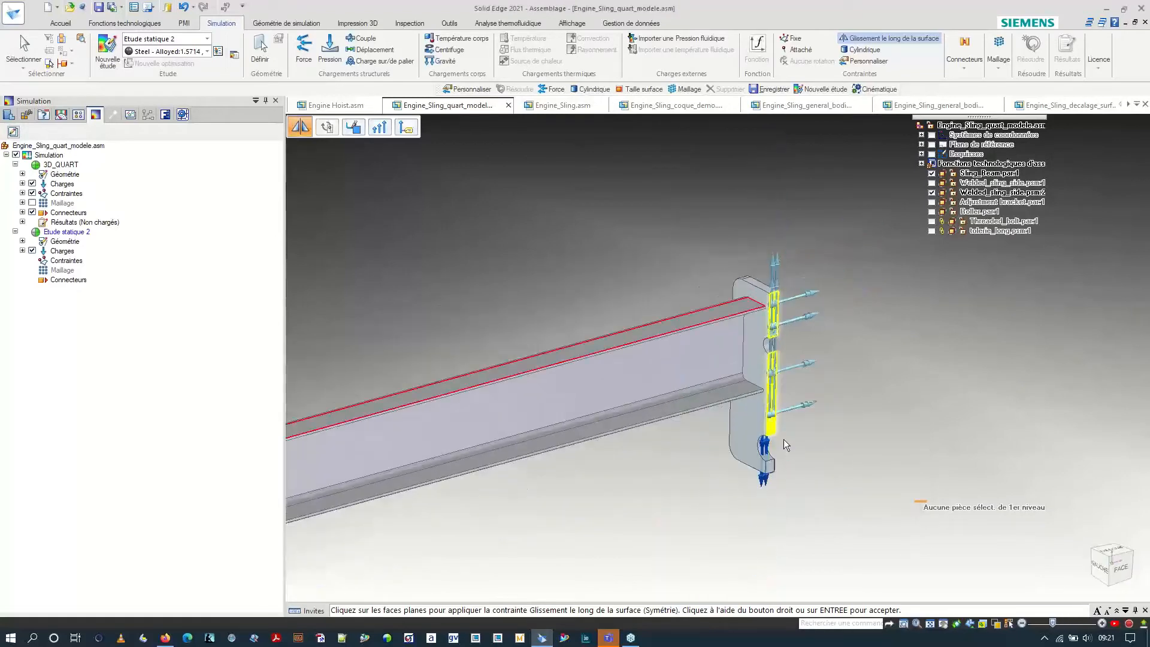
scroll(778, 365, up, 5)
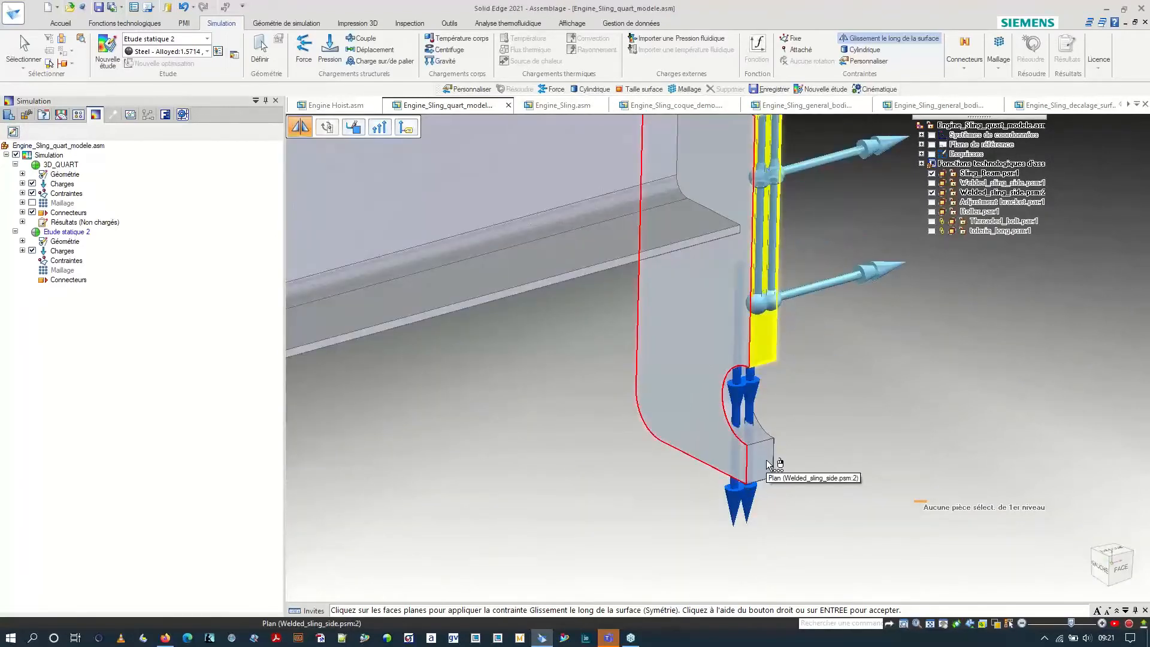
right_click(766, 460)
click(818, 478)
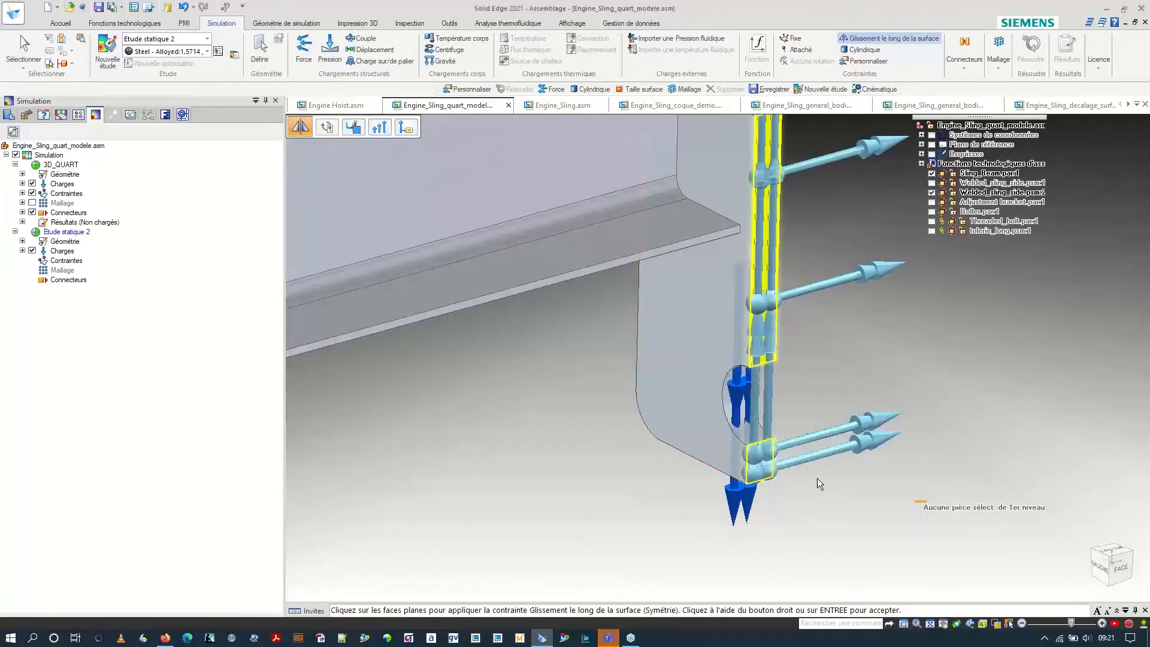
scroll(808, 451, down, 3)
scroll(807, 452, down, 5)
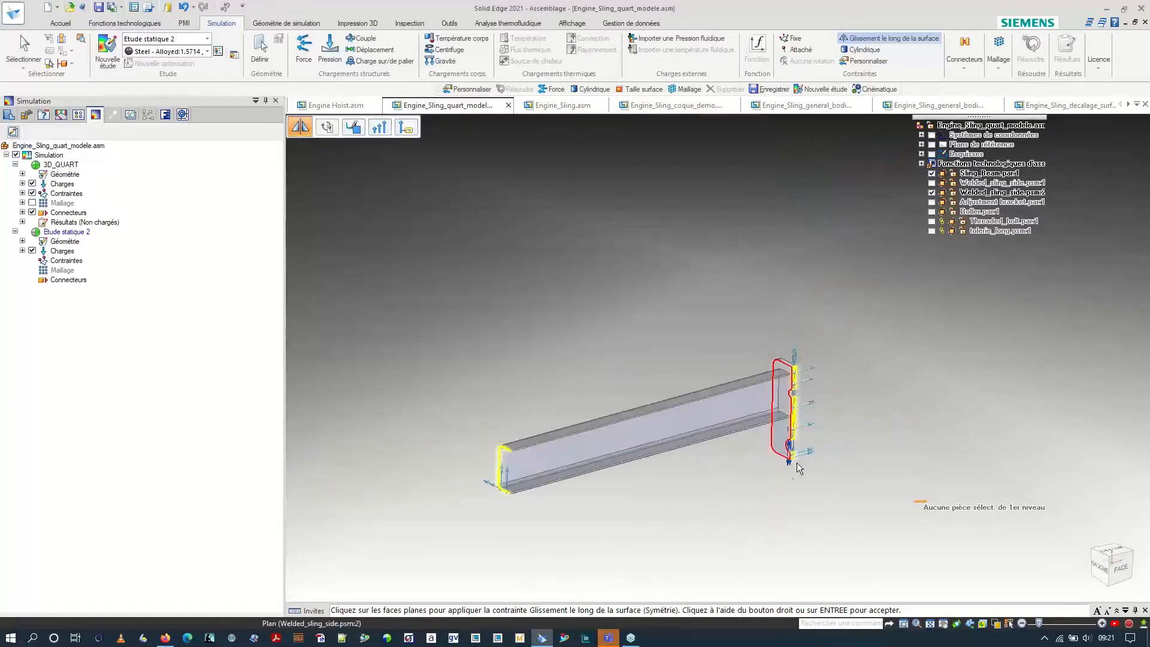
right_click(674, 265)
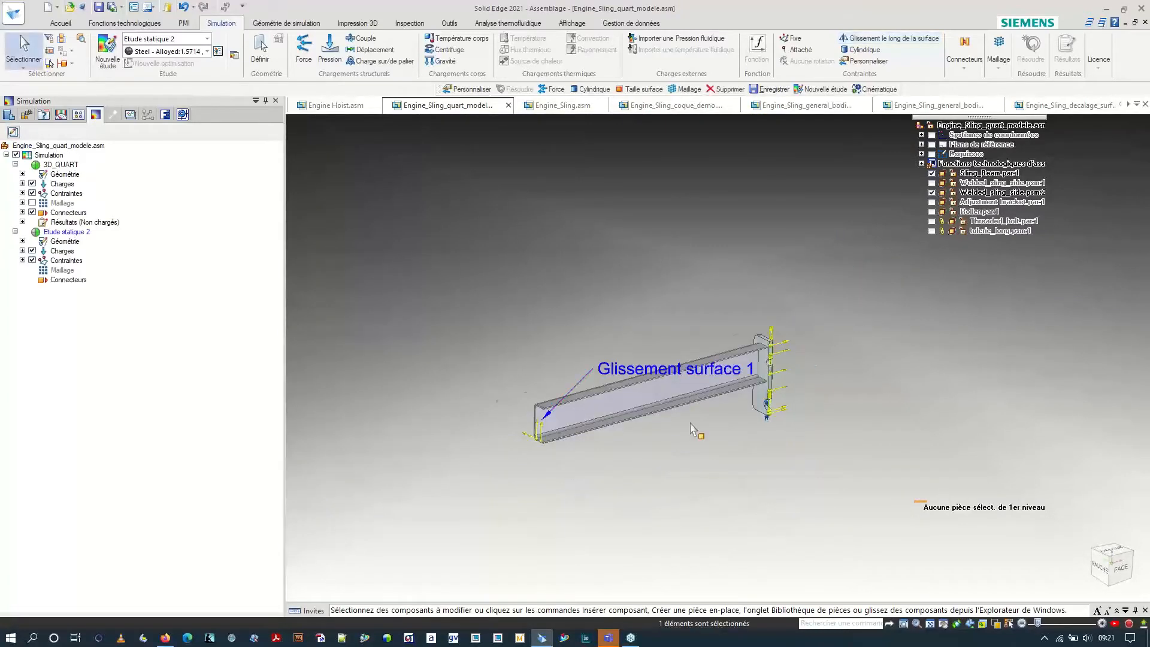
scroll(692, 428, up, 1)
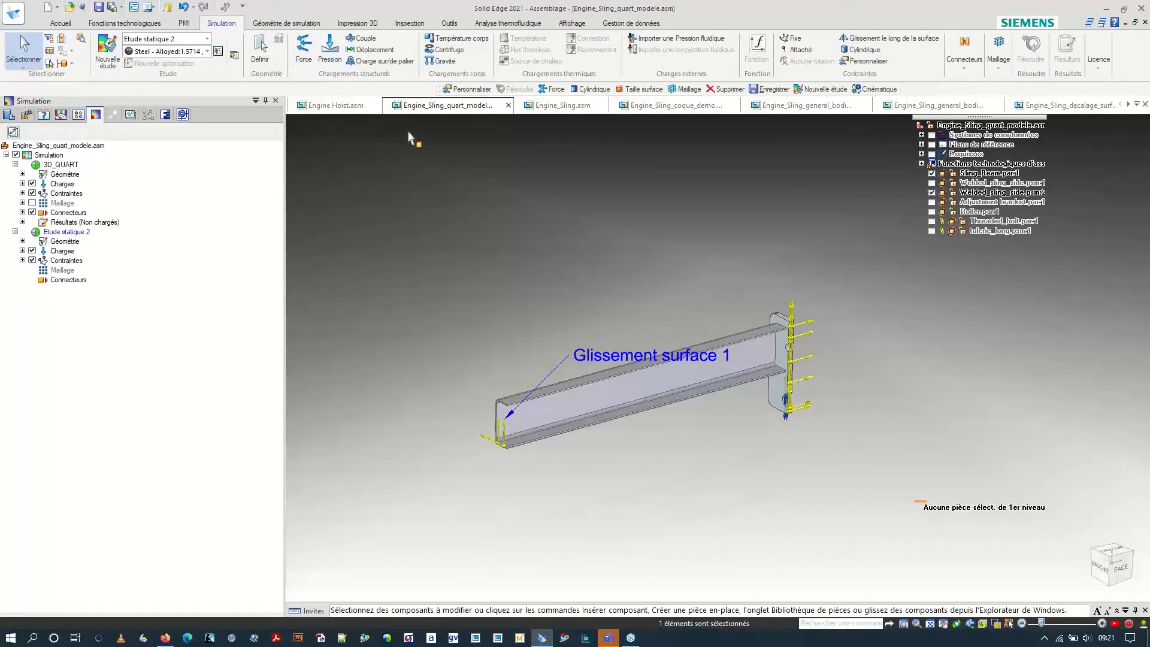
Switch to Engine Hoist.asm and examine how the rollers of the hanging bracket bear on the underside of the sling beam.
click(335, 104)
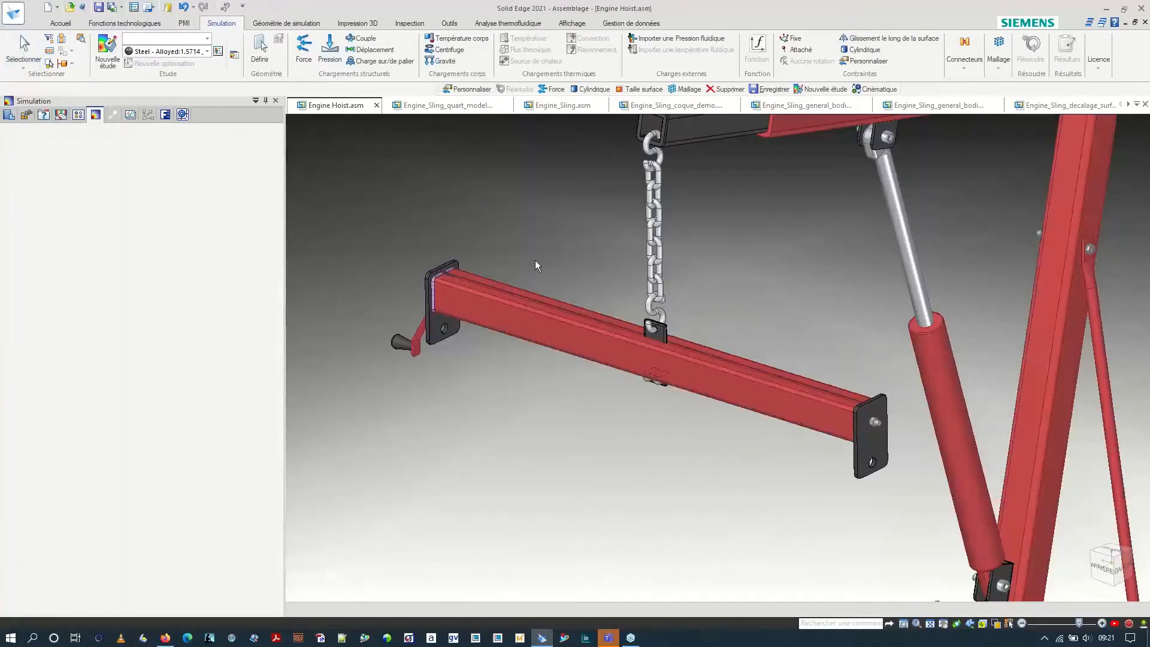
scroll(653, 226, up, 5)
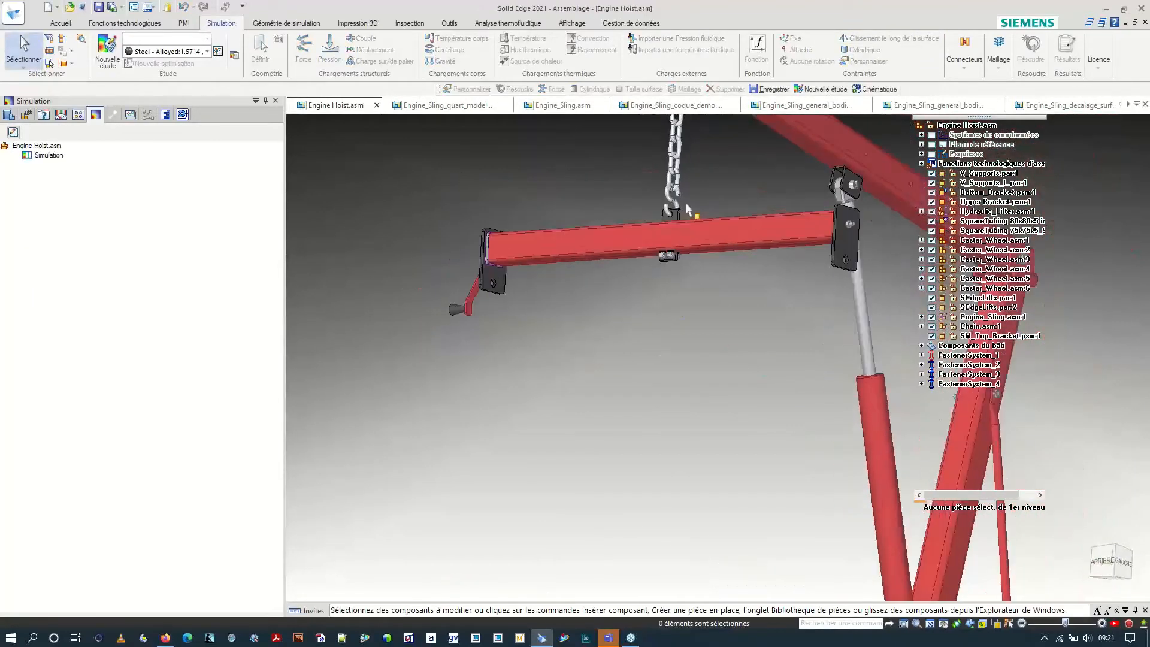
scroll(669, 268, up, 3)
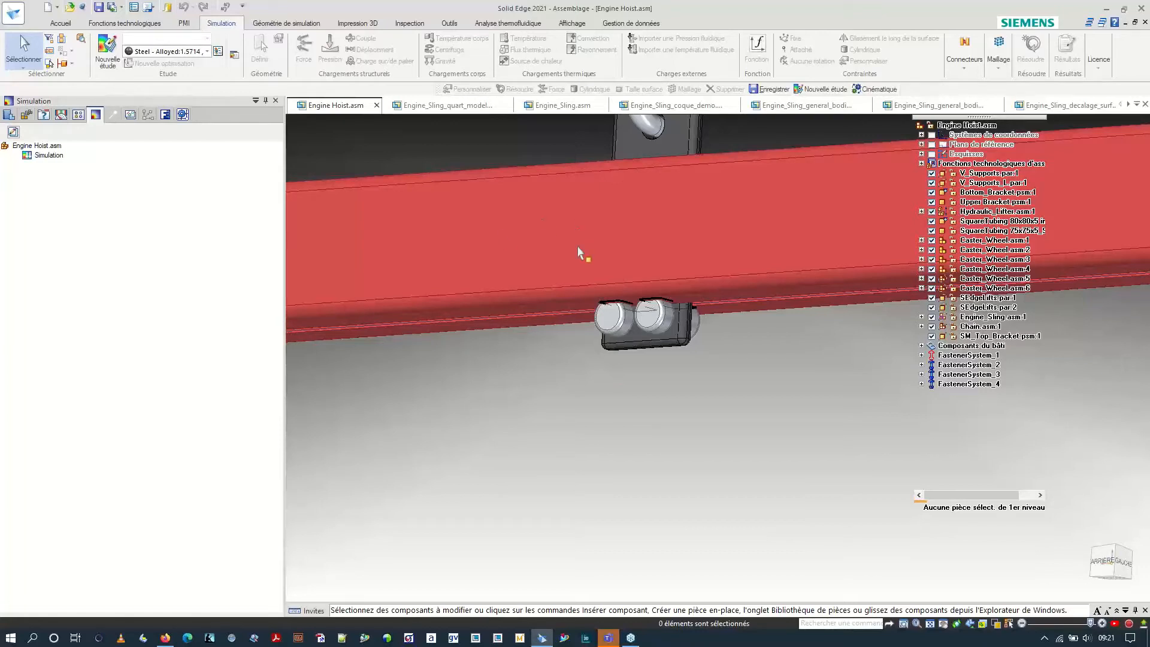
scroll(584, 328, down, 2)
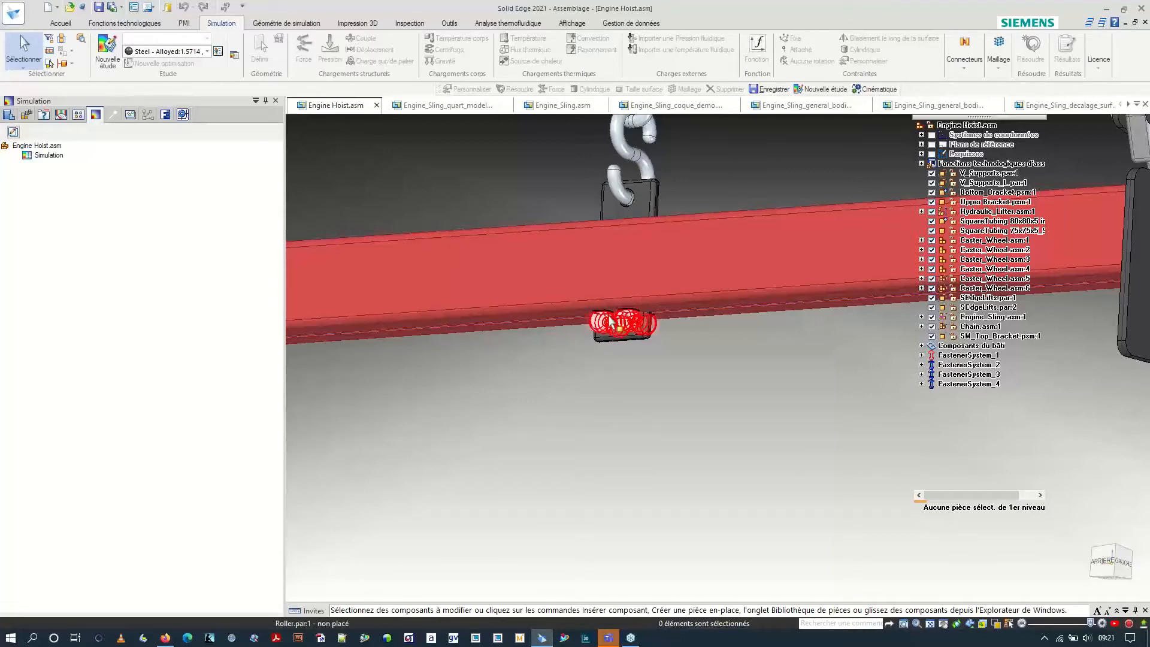
scroll(569, 352, up, 2)
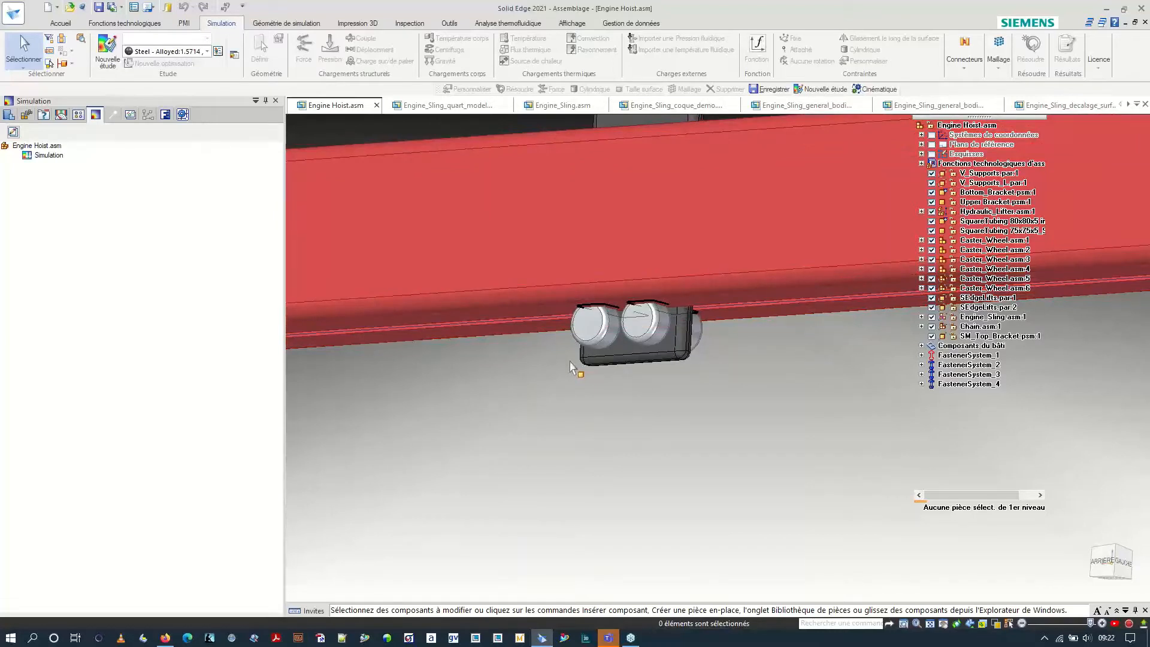
scroll(571, 367, up, 5)
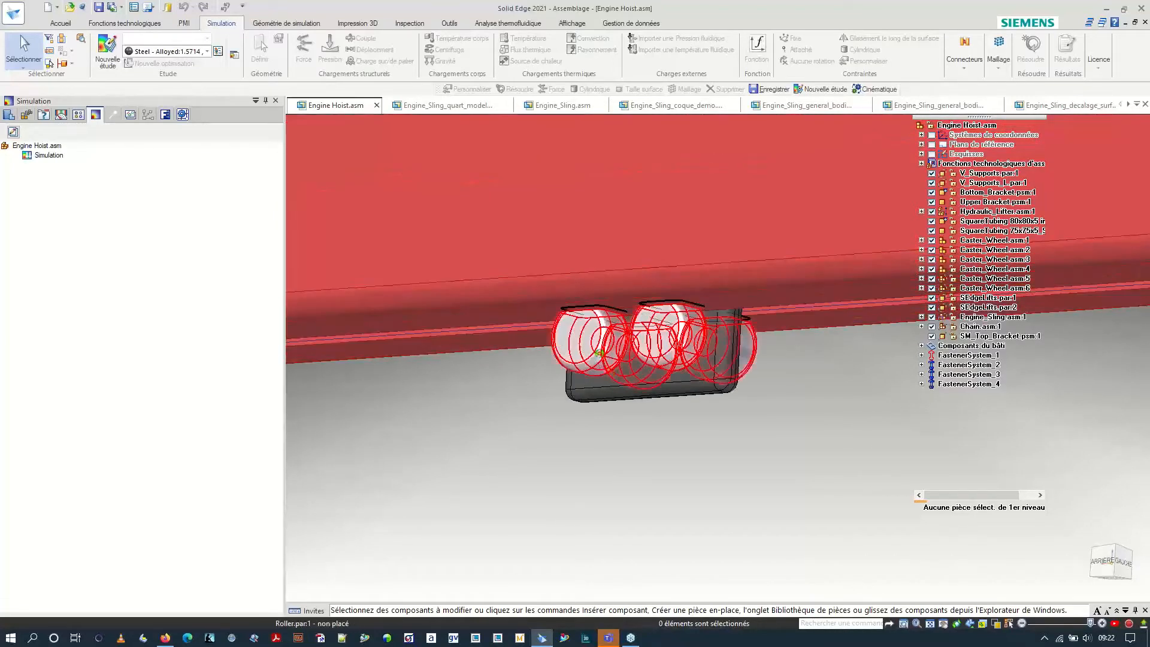
middle_drag(591, 329, 587, 339)
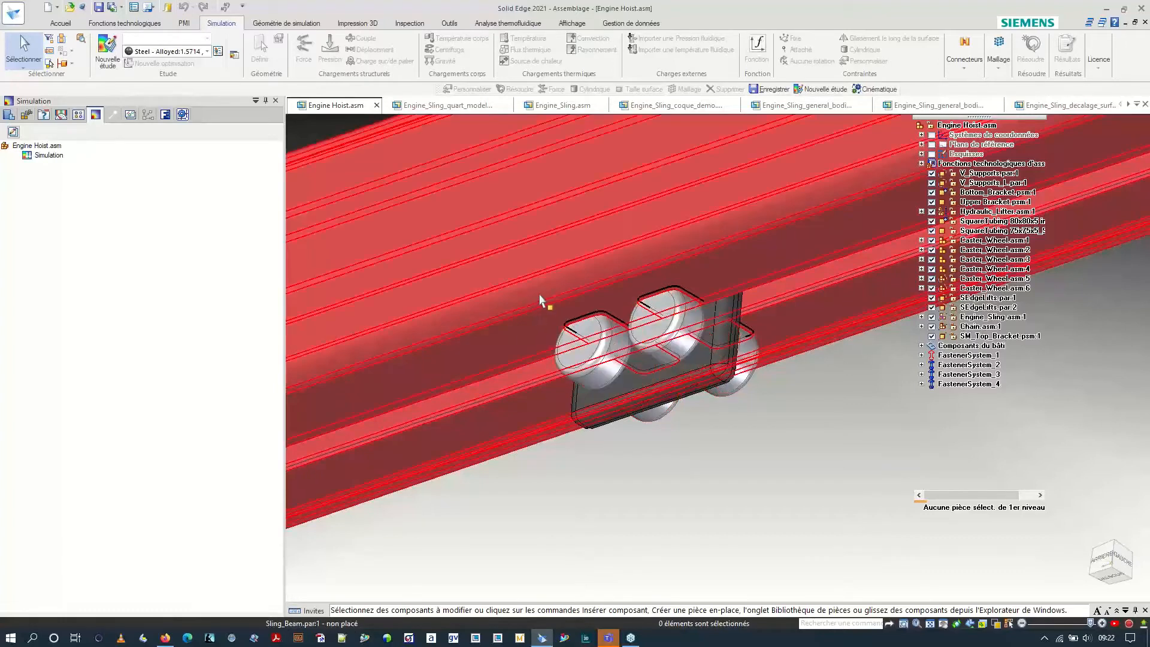
In Engine_Sling_quart_modele.asm, apply a fixed constraint to the small rounded imprinted face on the beam's lower flange near the cut end.
click(458, 106)
scroll(505, 458, up, 4)
middle_drag(579, 416, 550, 312)
scroll(530, 440, down, 3)
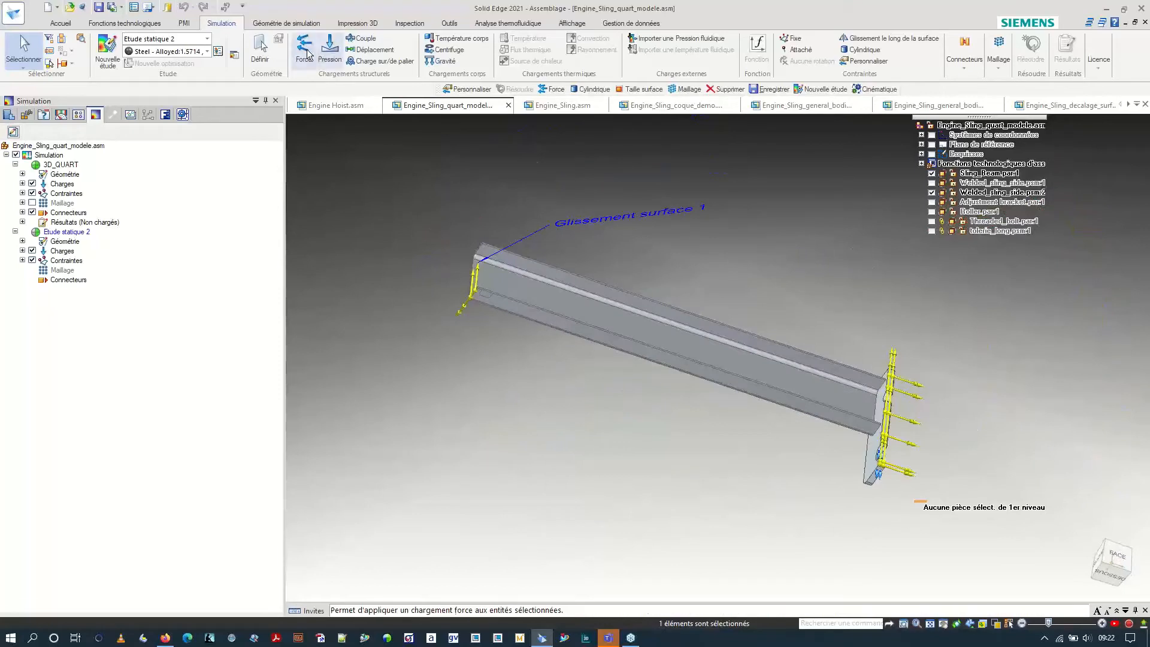
click(288, 24)
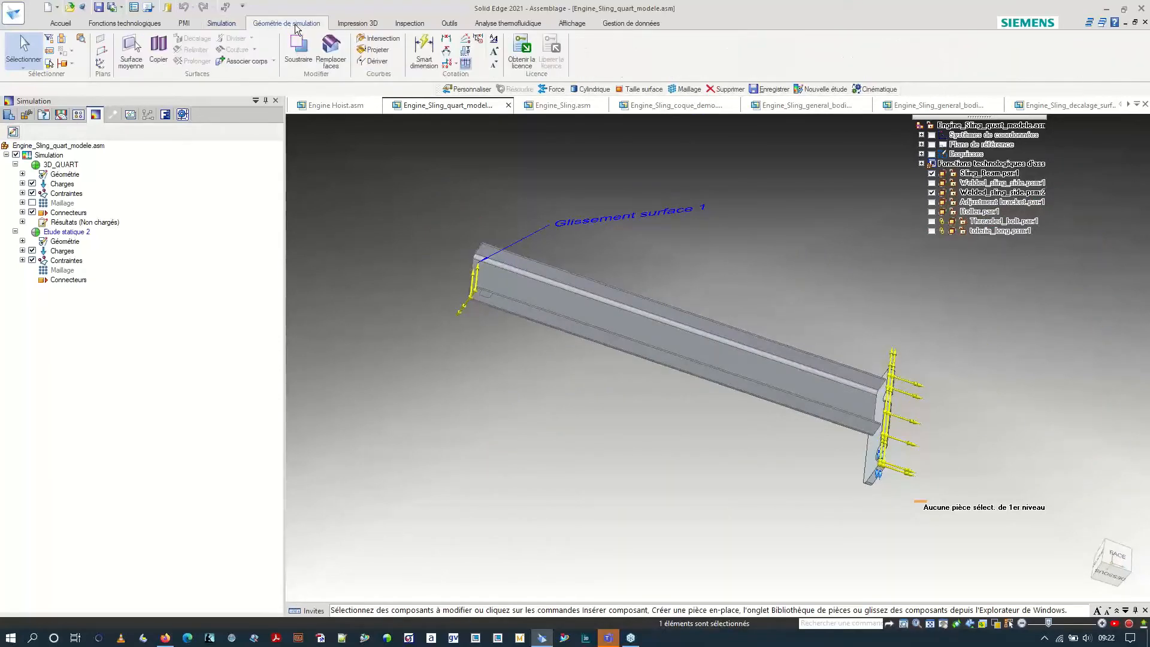
click(221, 23)
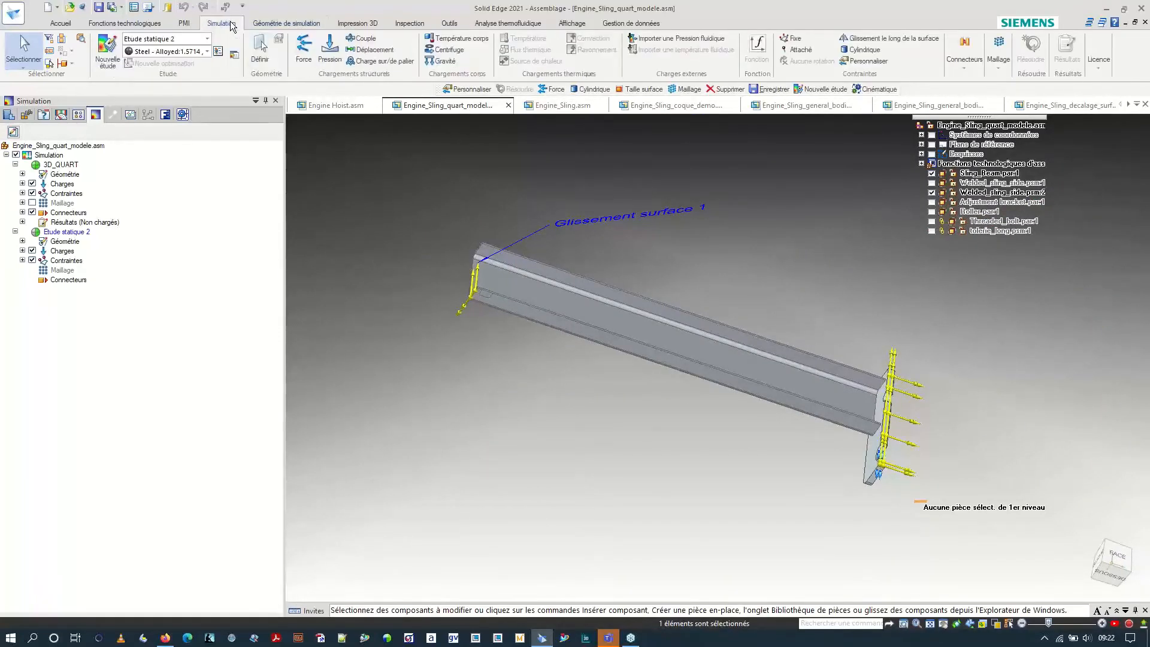
scroll(502, 317, up, 4)
middle_drag(566, 324, 600, 311)
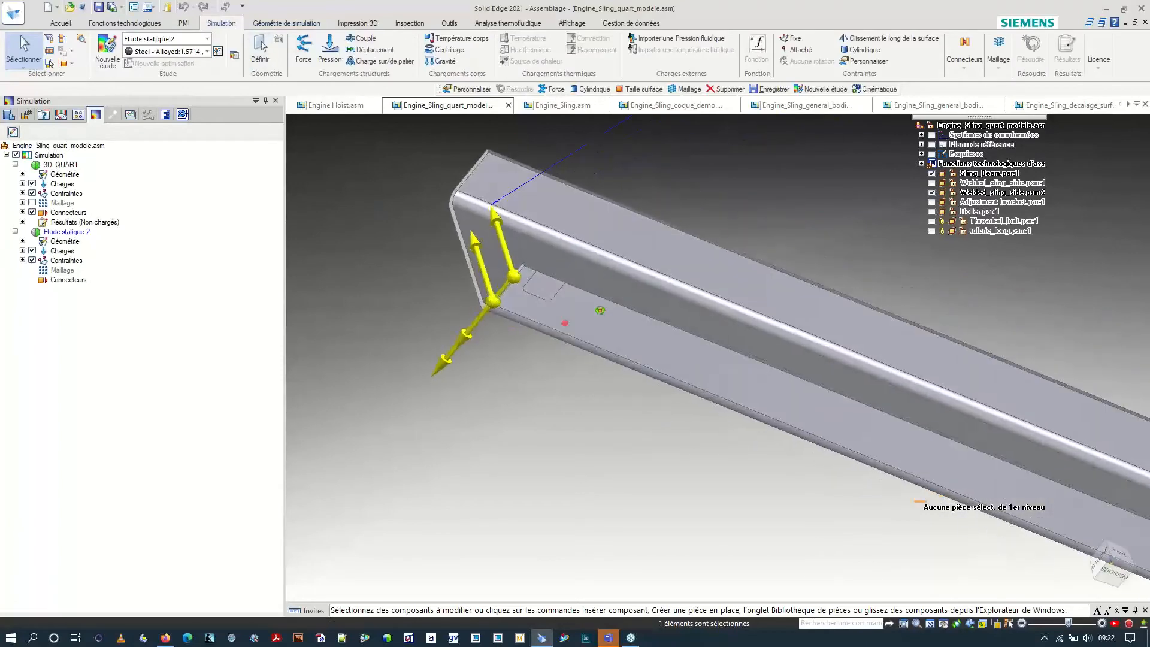
scroll(540, 283, up, 5)
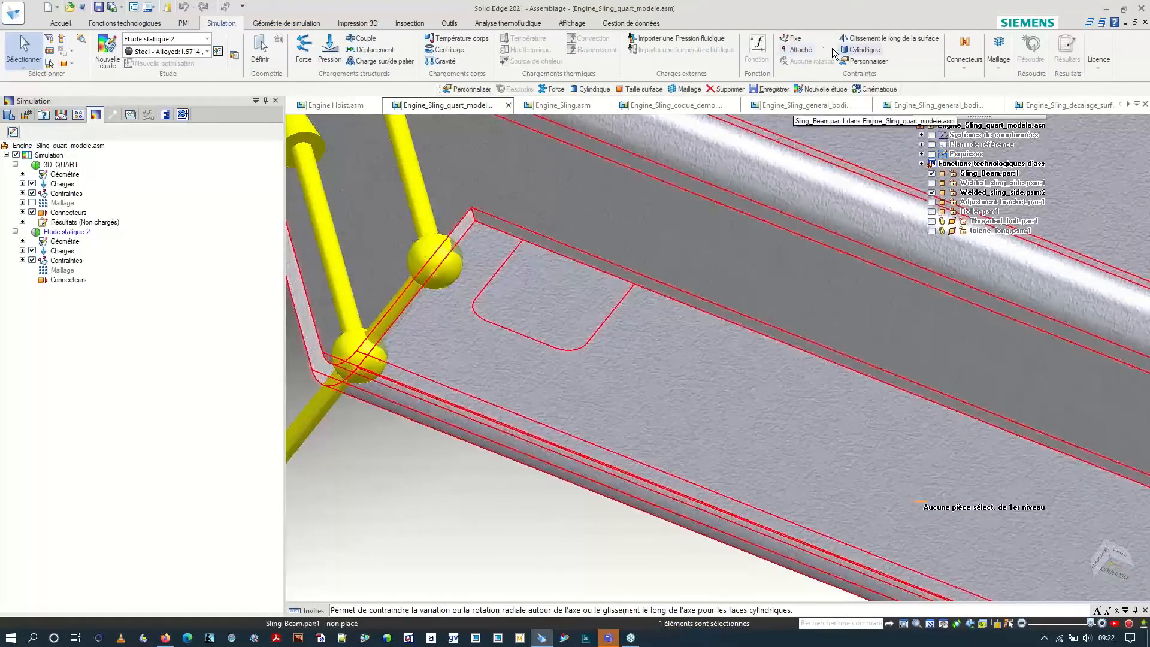
click(795, 42)
click(556, 295)
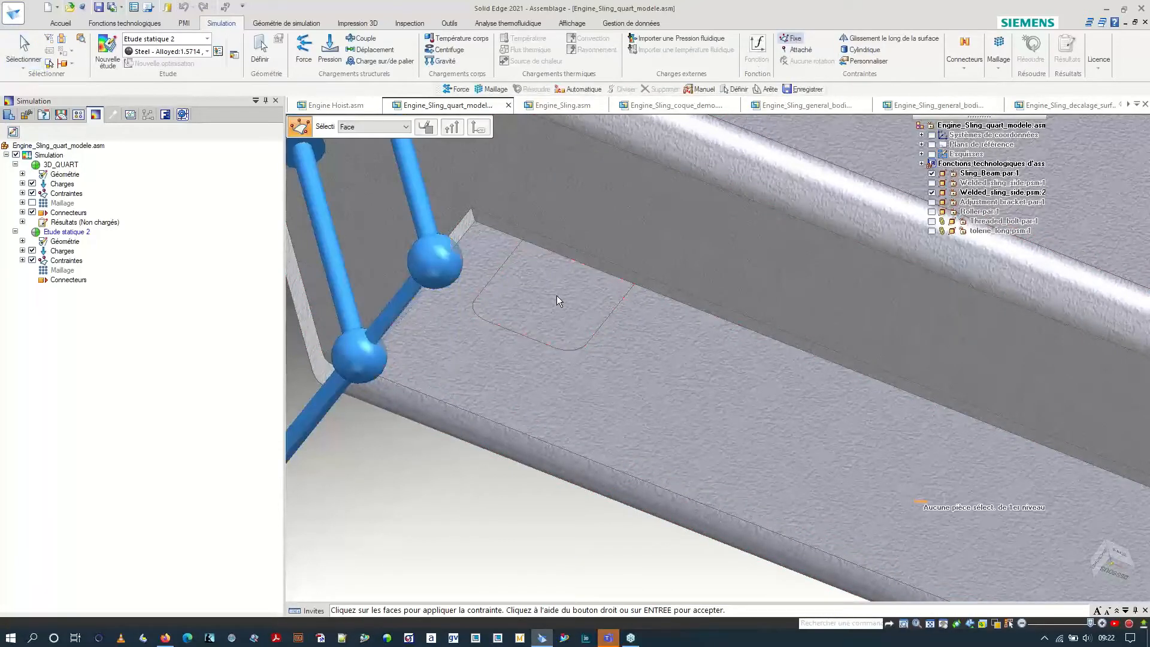
right_click(425, 480)
Search automatically for glued connections between Sling_Beam and Welded_sling_side with the Coller type and a 0,26 mm search distance.
scroll(465, 403, down, 7)
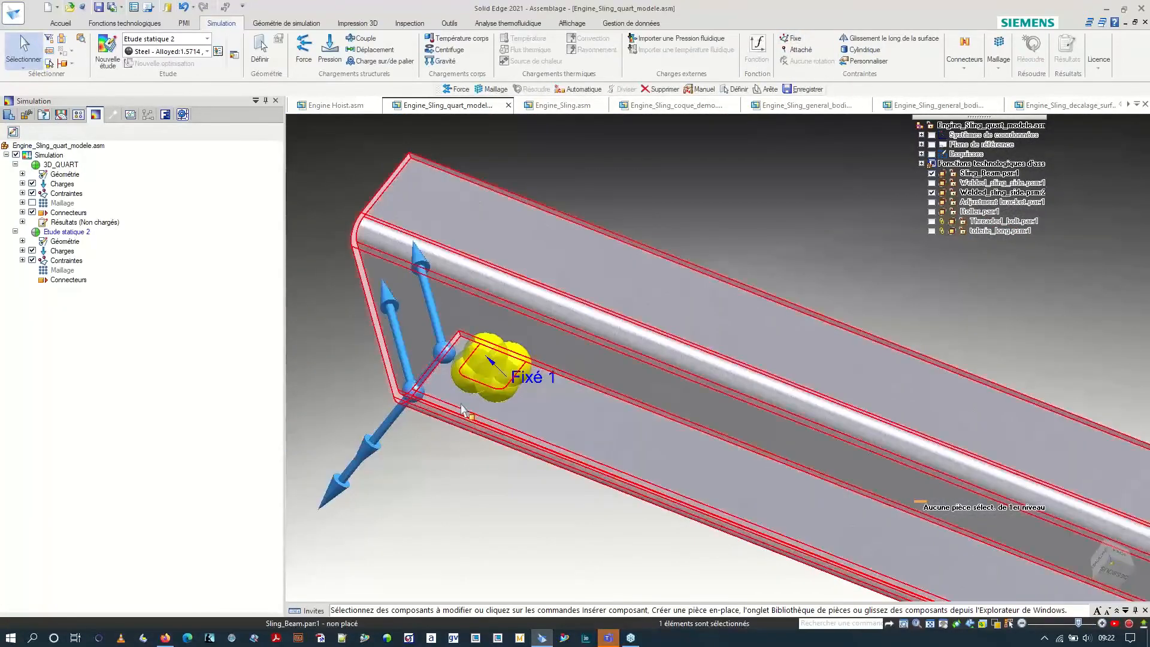
middle_drag(490, 366, 681, 522)
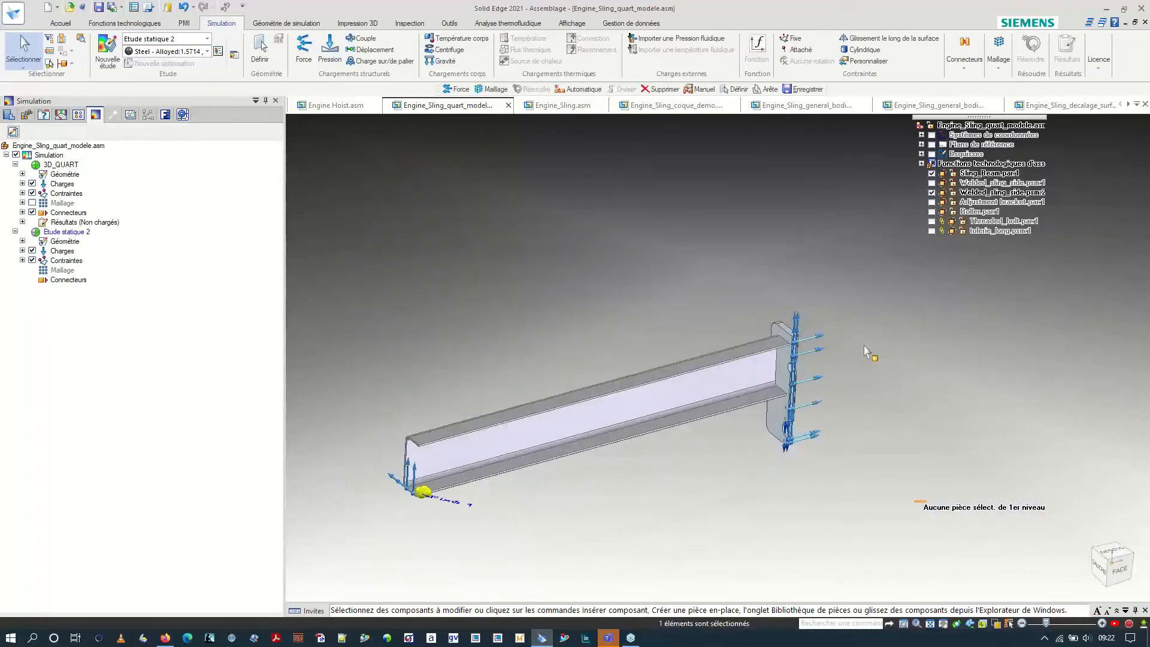
scroll(828, 393, up, 5)
middle_drag(825, 387, 809, 372)
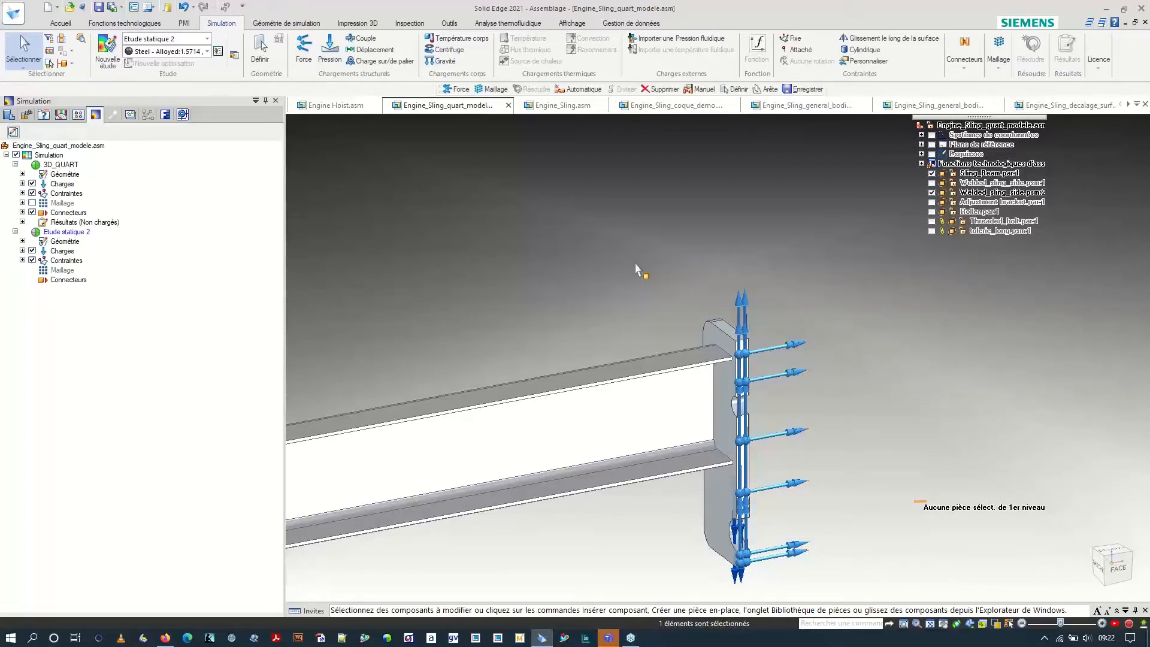
scroll(799, 221, down, 2)
scroll(731, 337, up, 2)
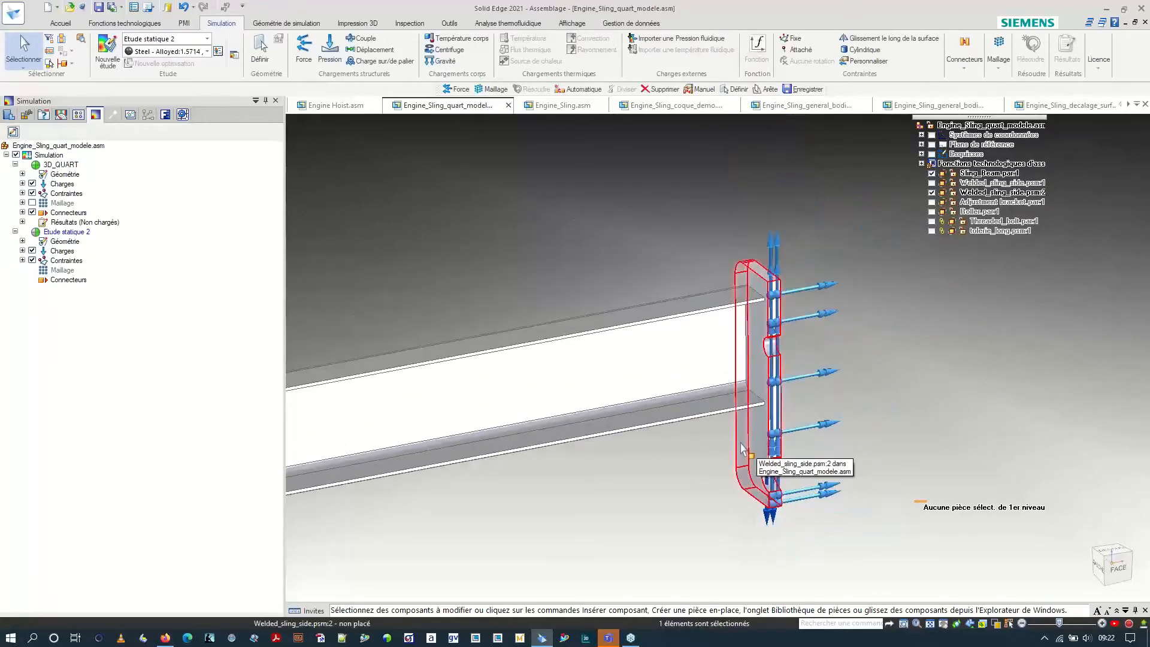
click(968, 70)
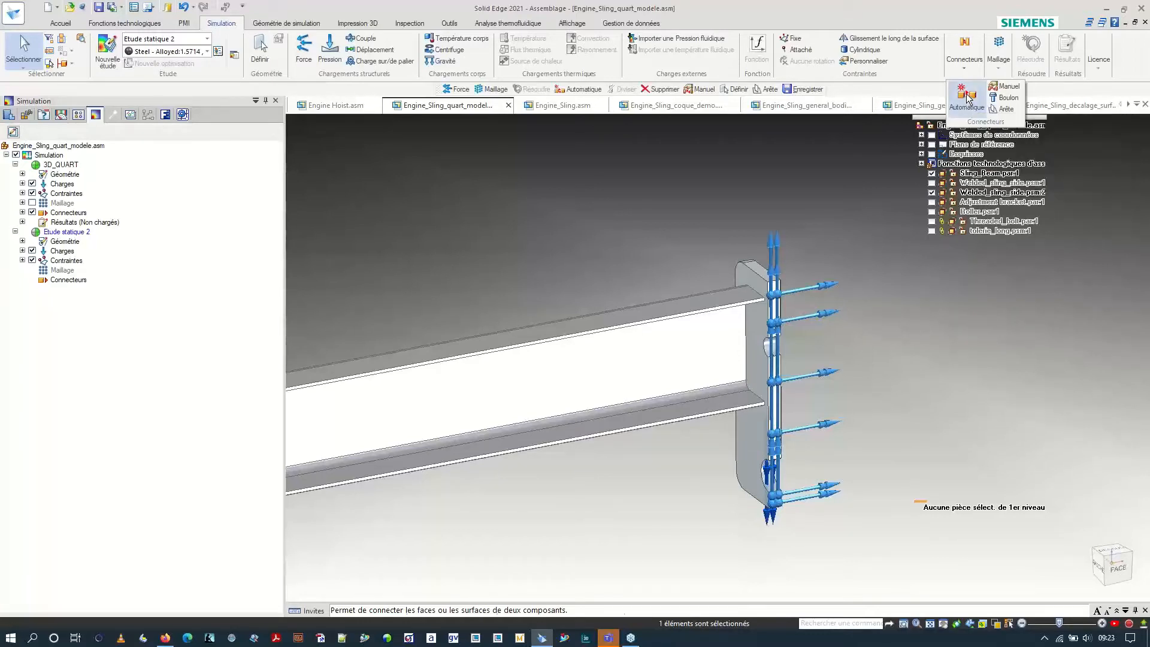
click(967, 98)
scroll(688, 214, down, 2)
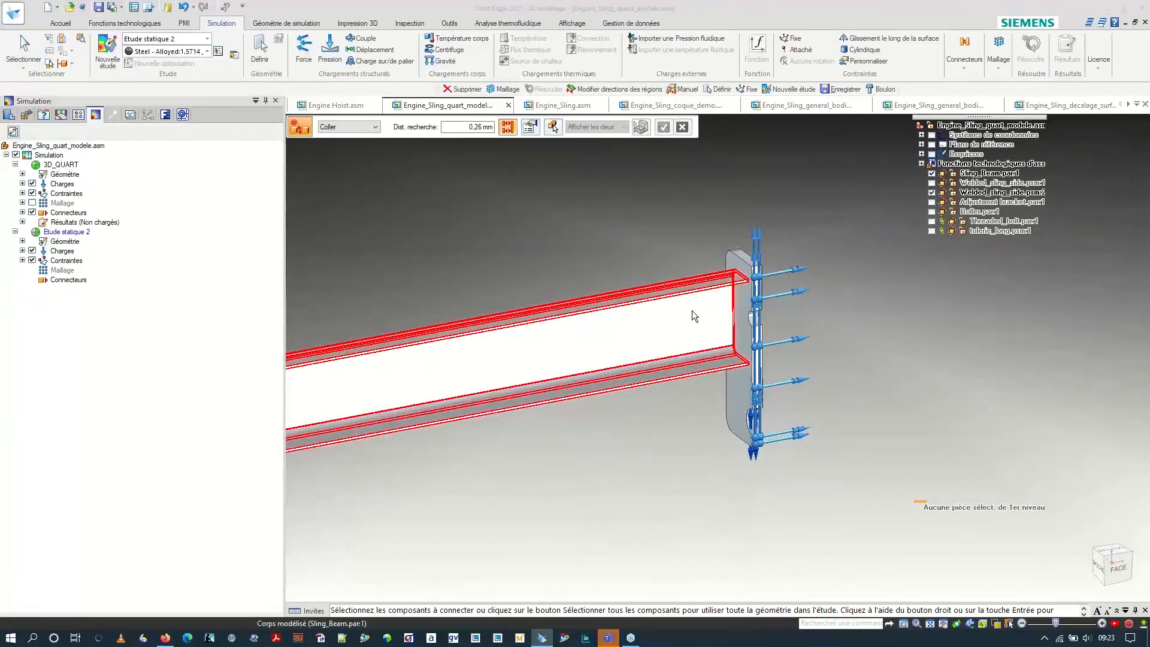
click(691, 310)
click(747, 318)
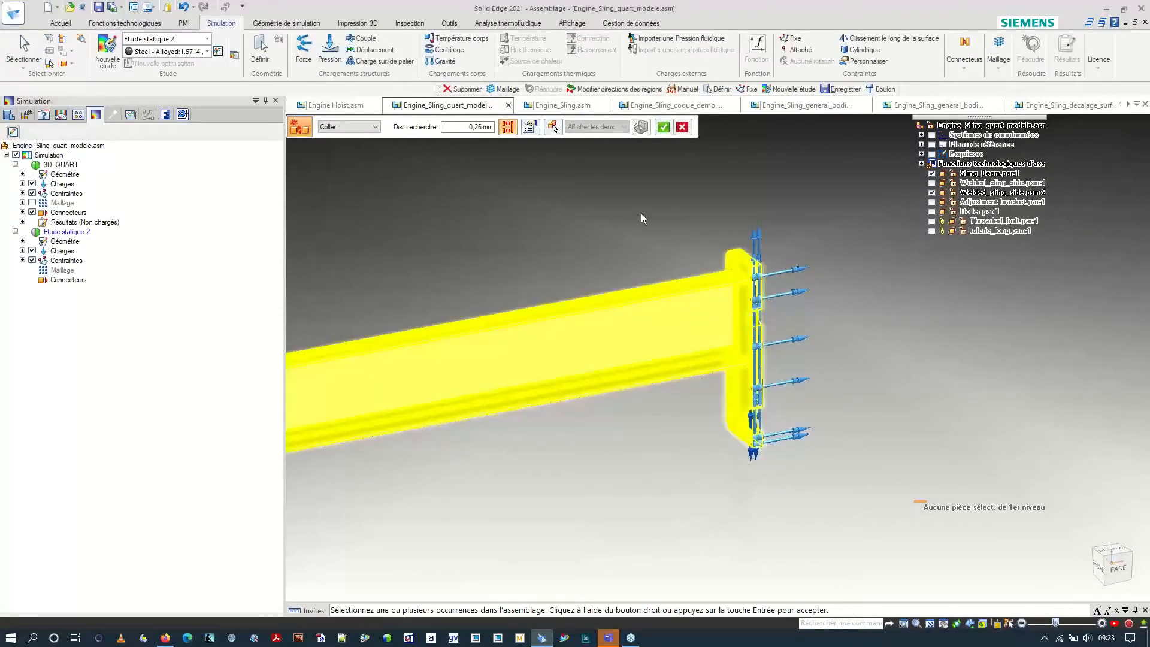
right_click(641, 213)
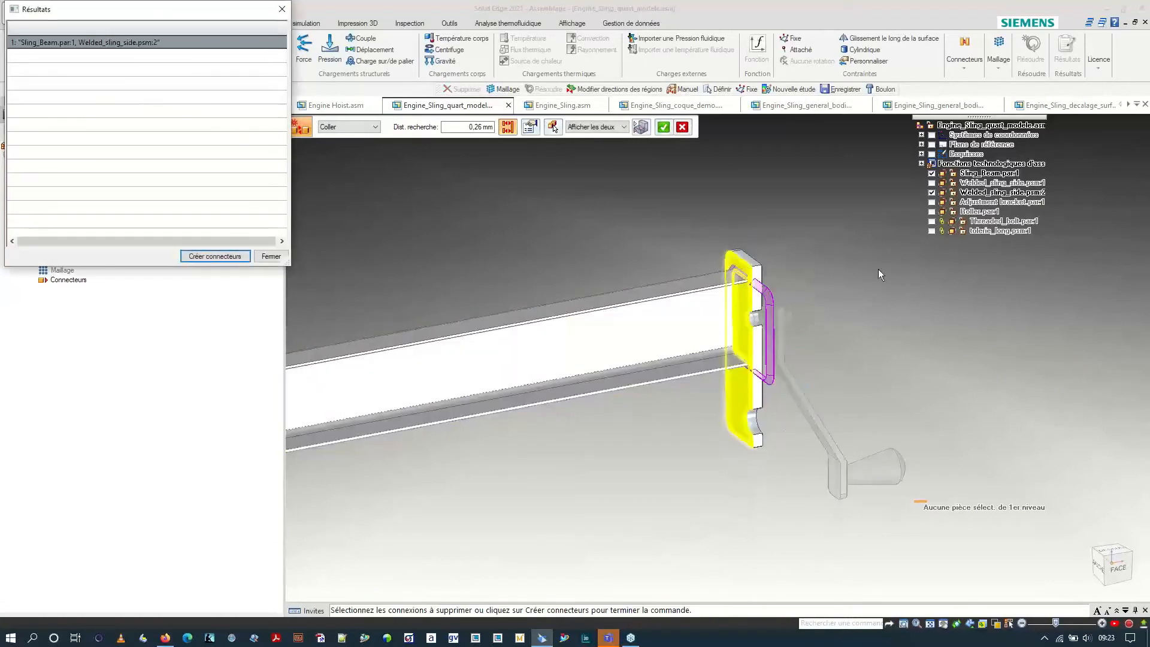
Check the contact zone between the beam's end and the side plate, and create the glued connector from that result.
scroll(718, 268, up, 4)
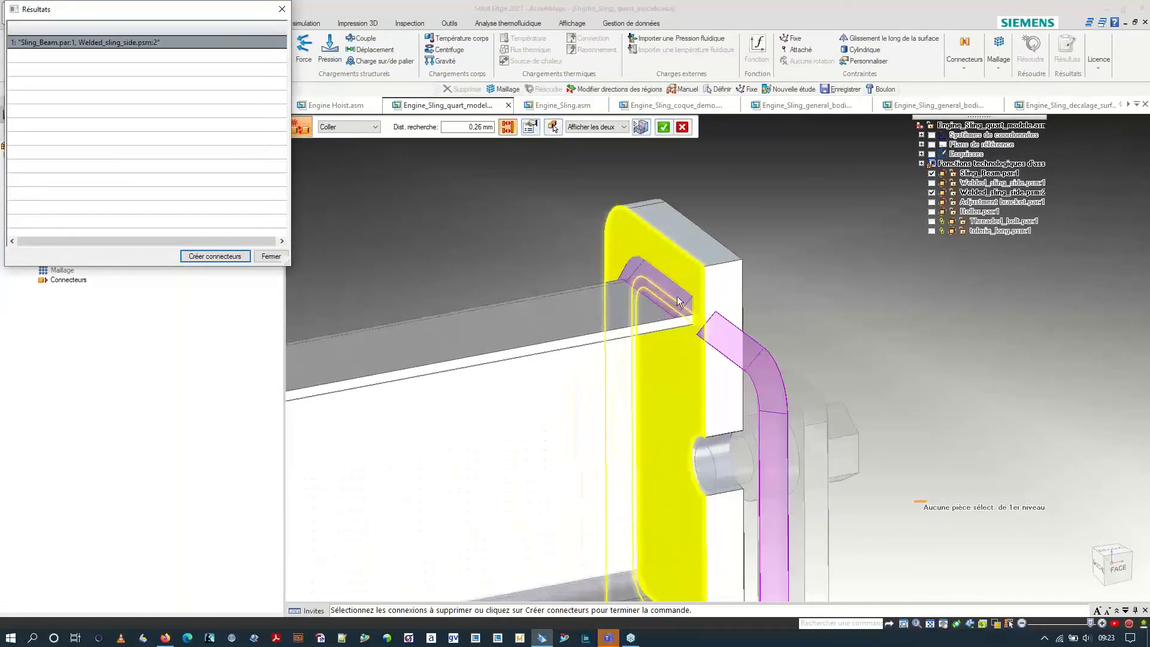
scroll(790, 247, down, 1)
scroll(822, 237, down, 2)
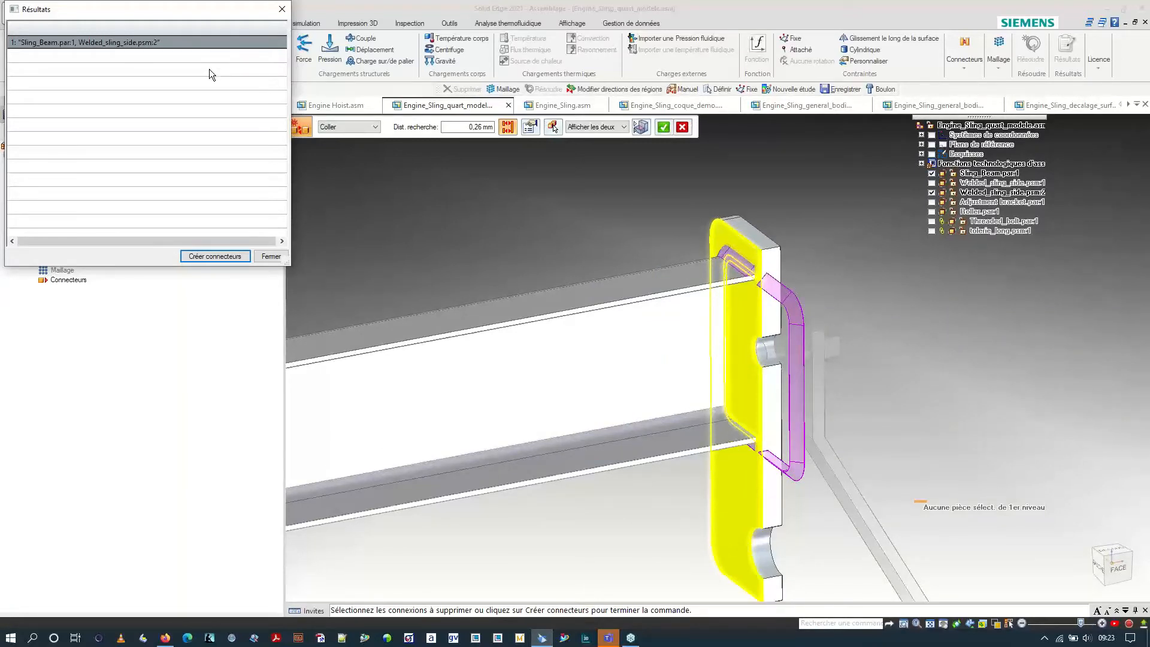
click(220, 256)
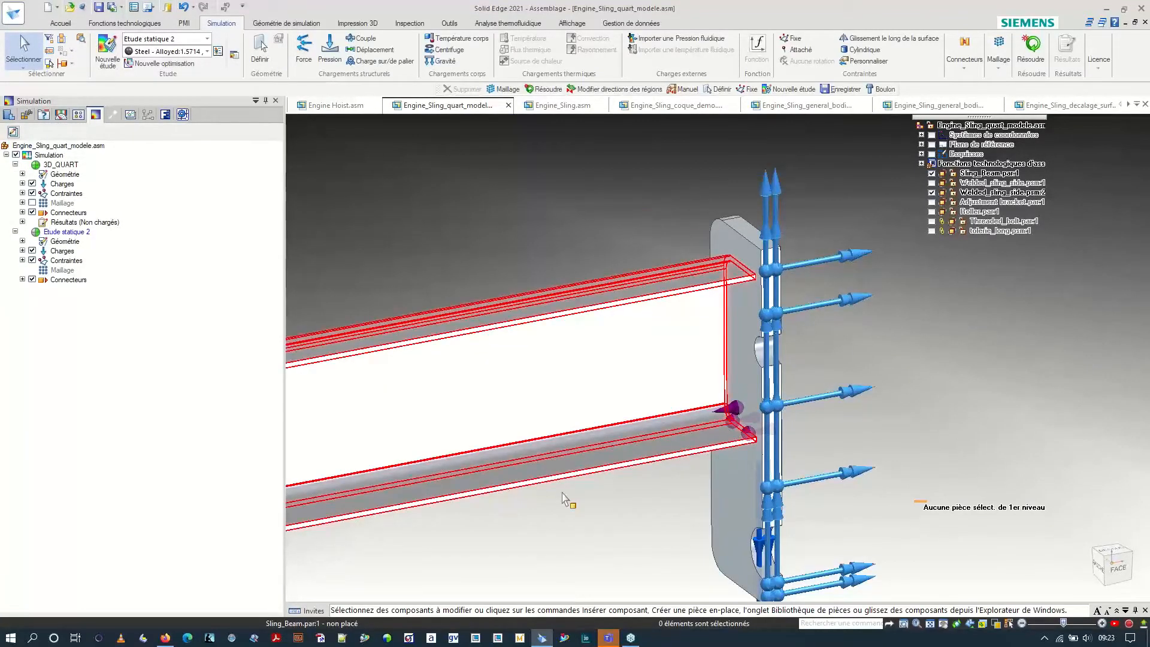
Generate a tetrahedral mesh at the finest subjective size of 3,35 mm, with identical mesh size for all components.
scroll(688, 257, down, 4)
scroll(765, 365, down, 1)
scroll(572, 235, up, 1)
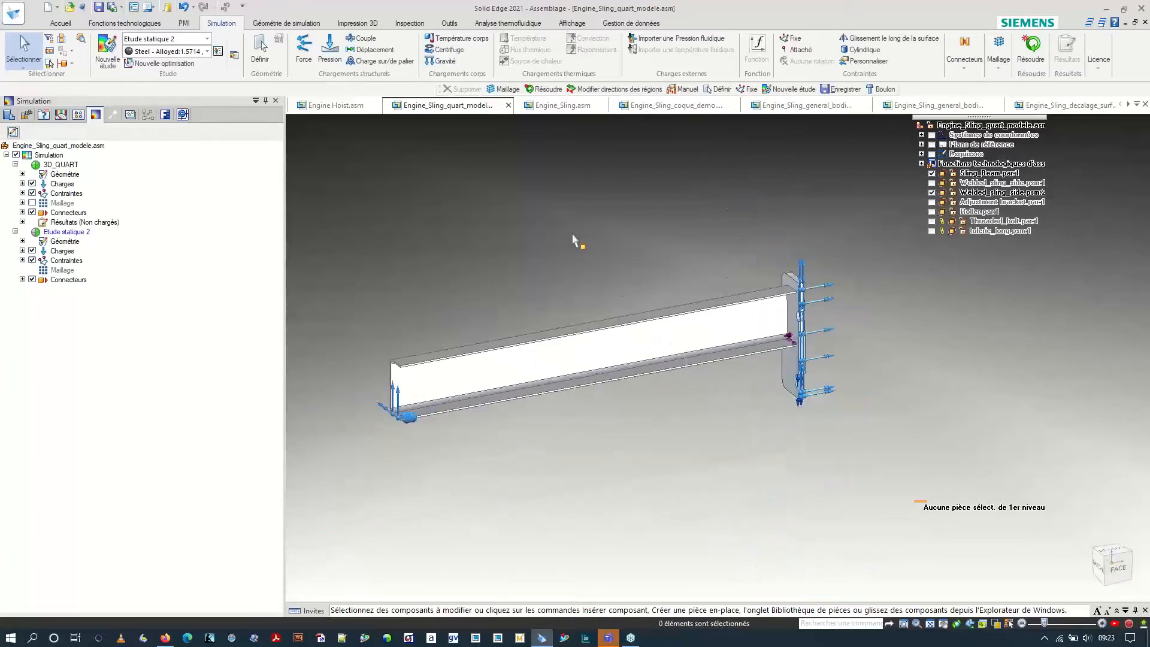
click(998, 60)
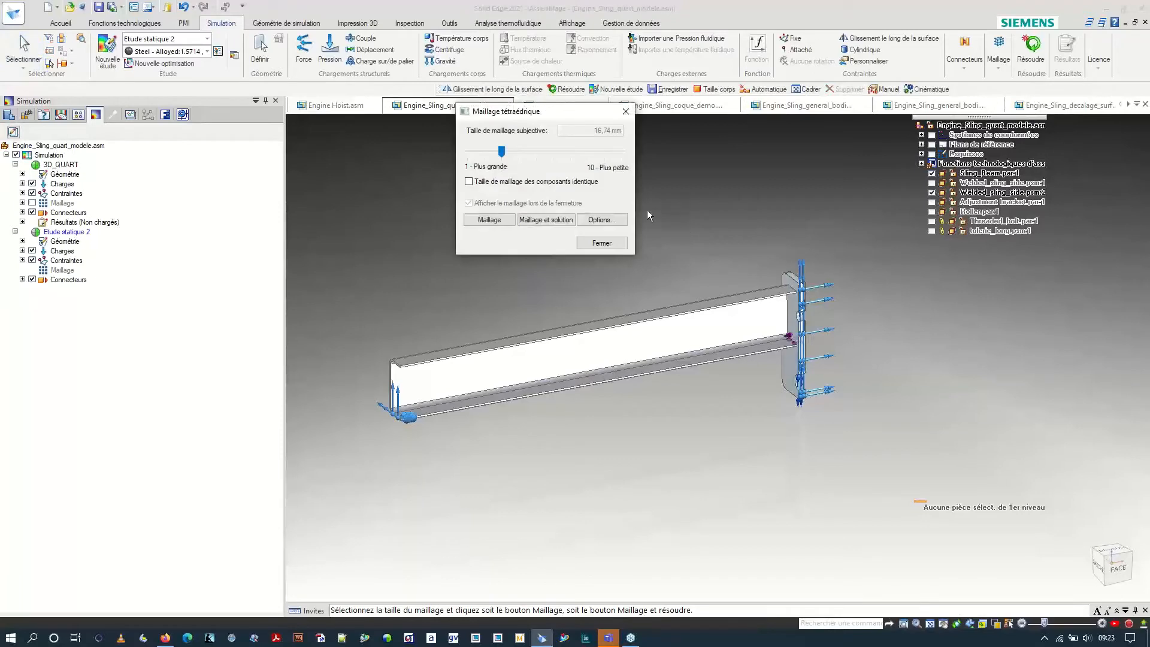
drag(547, 150, 622, 157)
drag(561, 112, 457, 144)
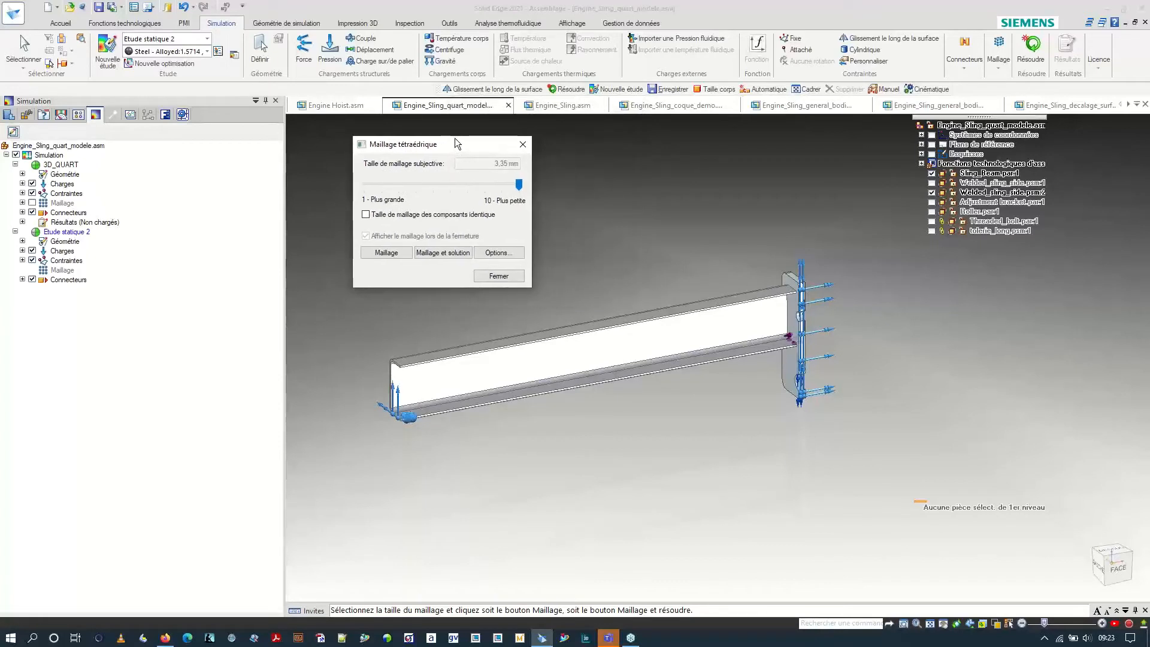
click(388, 217)
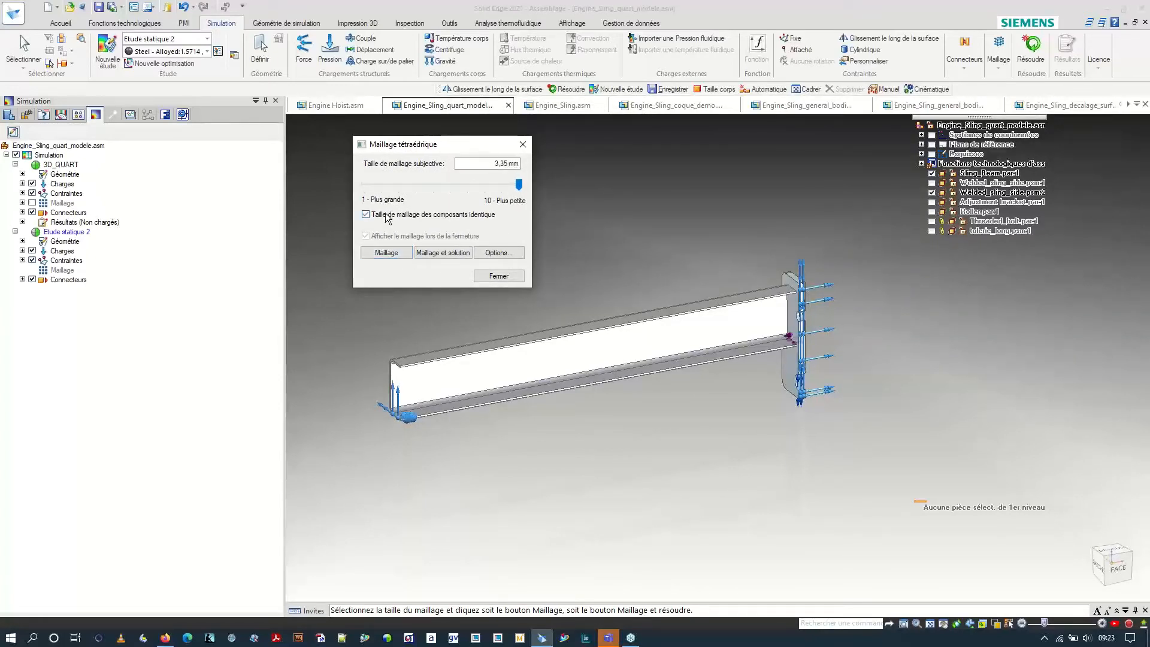
click(386, 252)
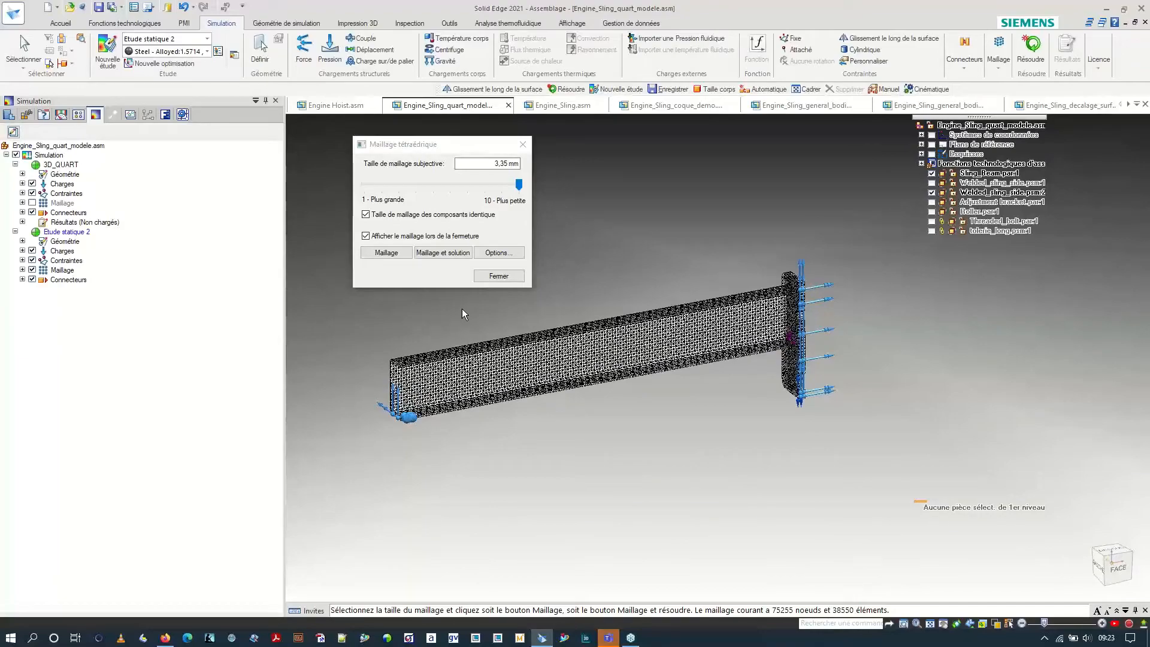
click(499, 276)
Examine the mesh where the beam's upper flange meets the side plate, and compare the element layout of both parts.
scroll(762, 321, up, 5)
mouse_move(841, 316)
middle_down()
mouse_move(863, 312)
mouse_move(850, 318)
middle_up()
scroll(751, 198, up, 3)
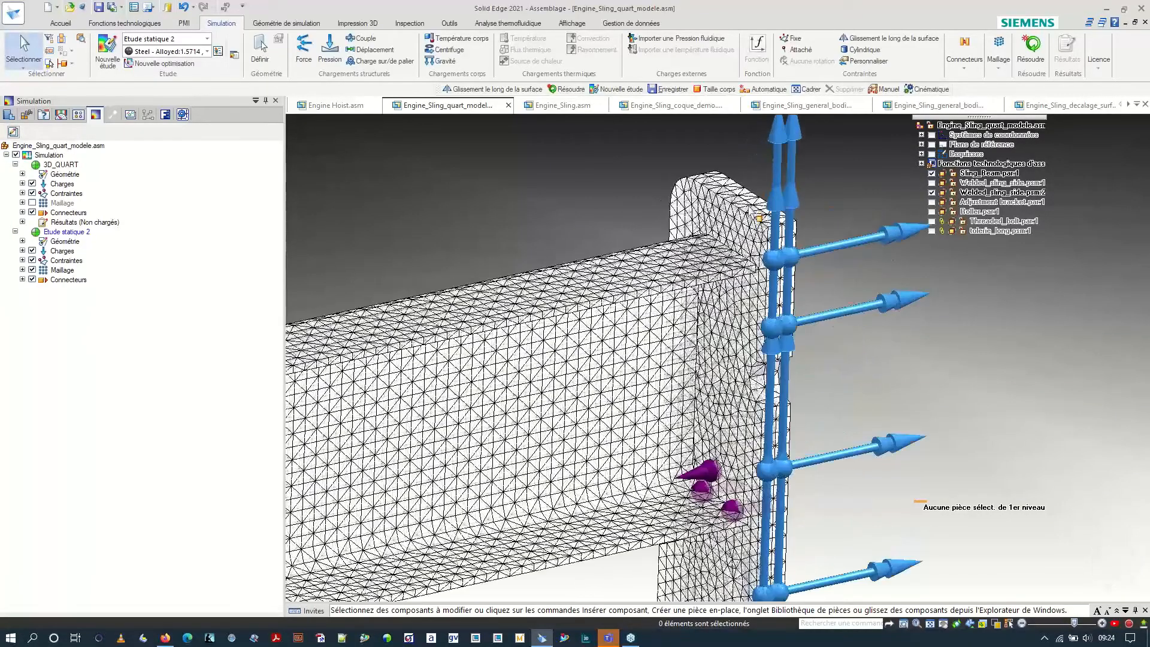
scroll(755, 214, up, 6)
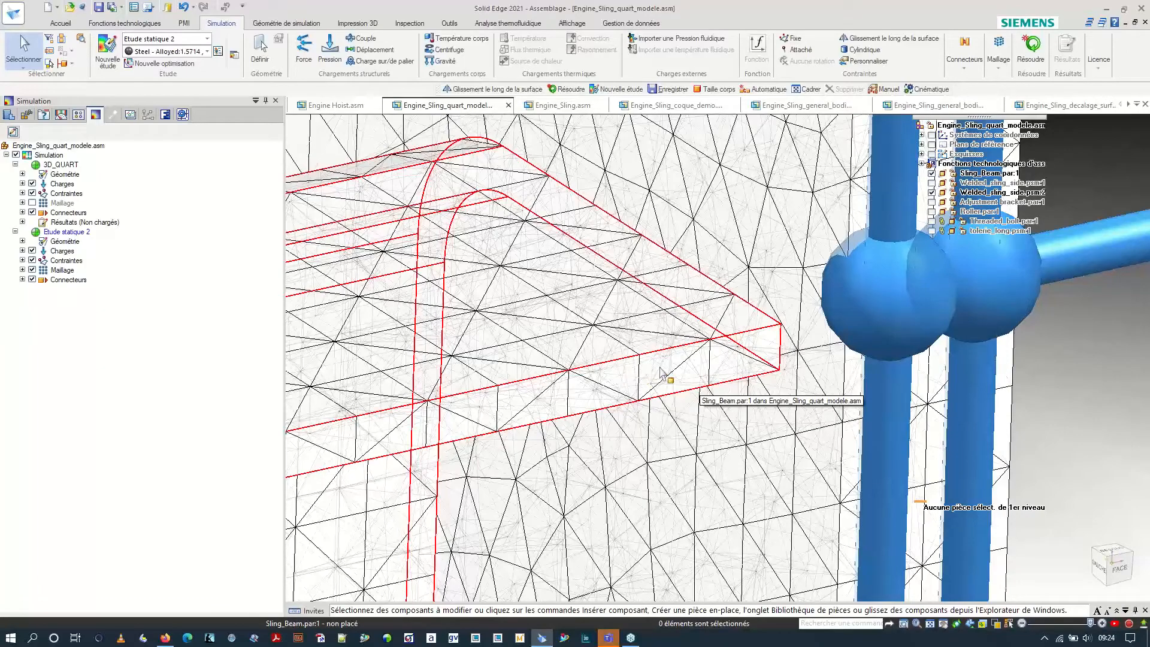
scroll(764, 235, down, 4)
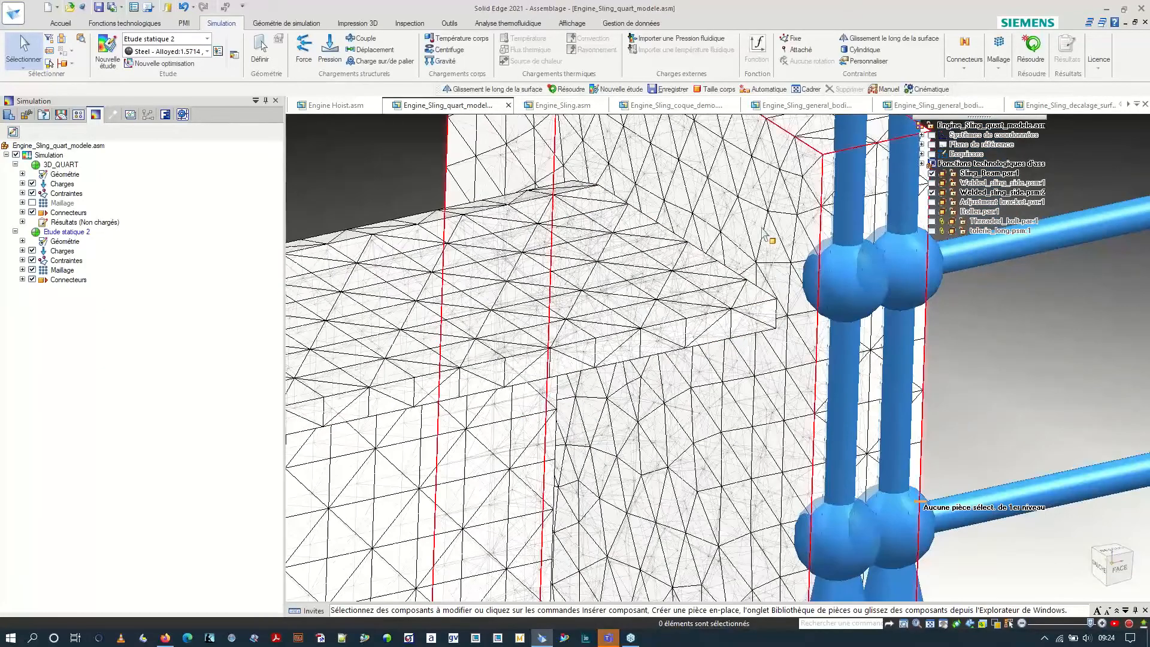
scroll(729, 298, up, 2)
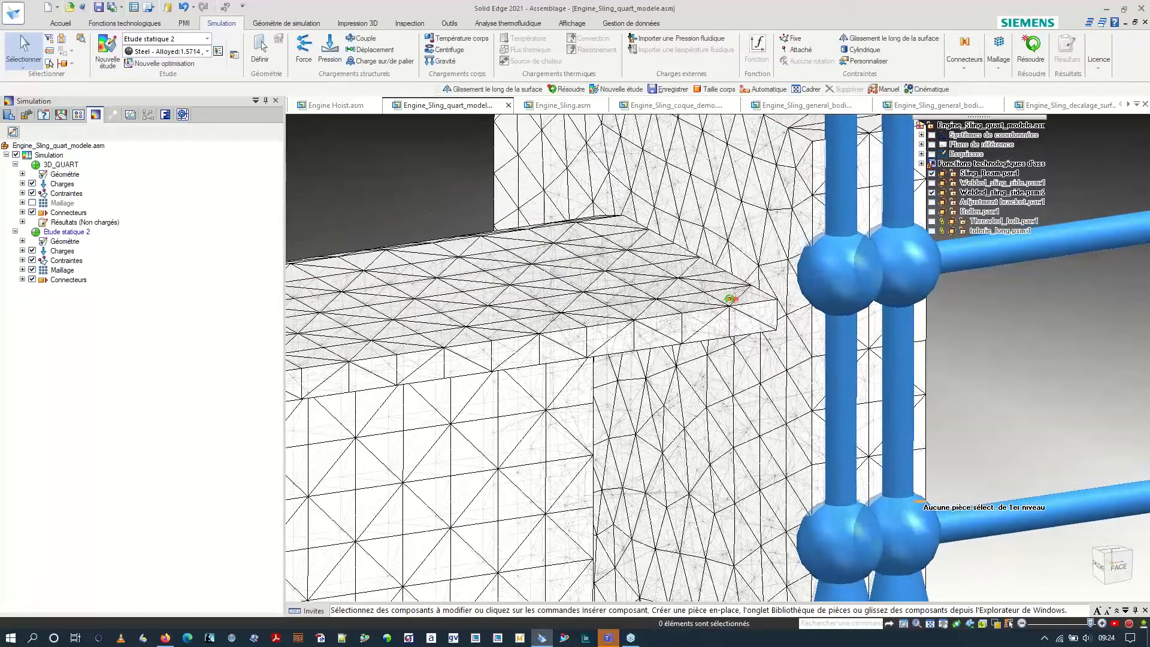
scroll(729, 298, up, 1)
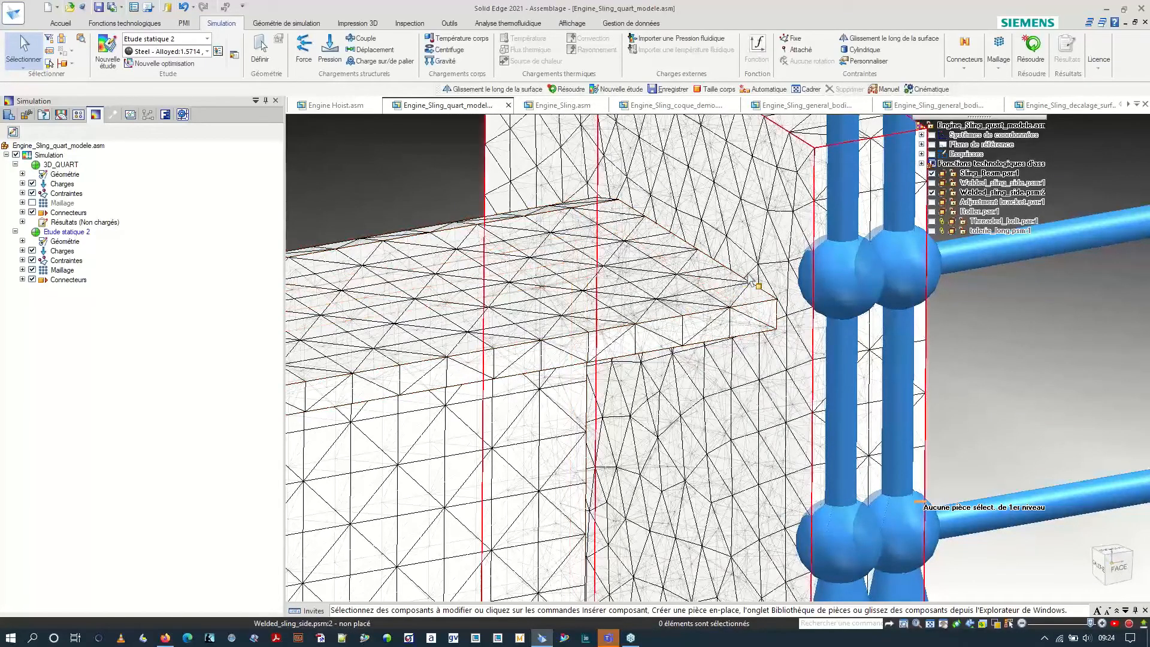
scroll(778, 299, down, 2)
scroll(748, 306, down, 1)
scroll(749, 308, down, 1)
scroll(724, 251, down, 1)
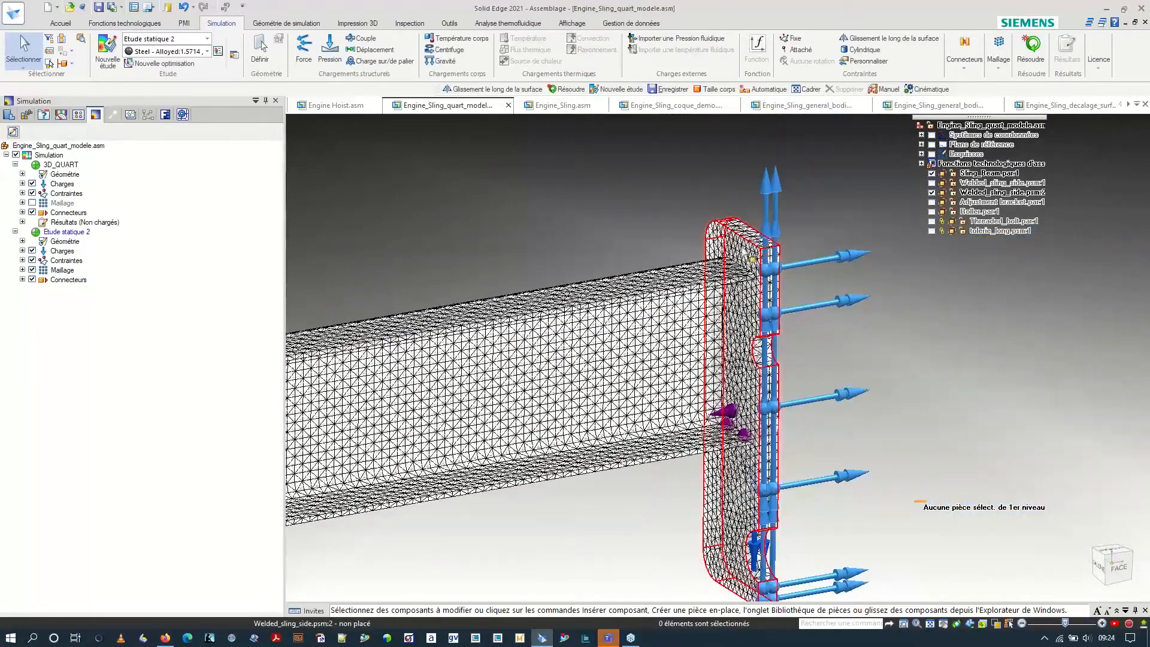
scroll(715, 235, down, 2)
scroll(544, 224, down, 2)
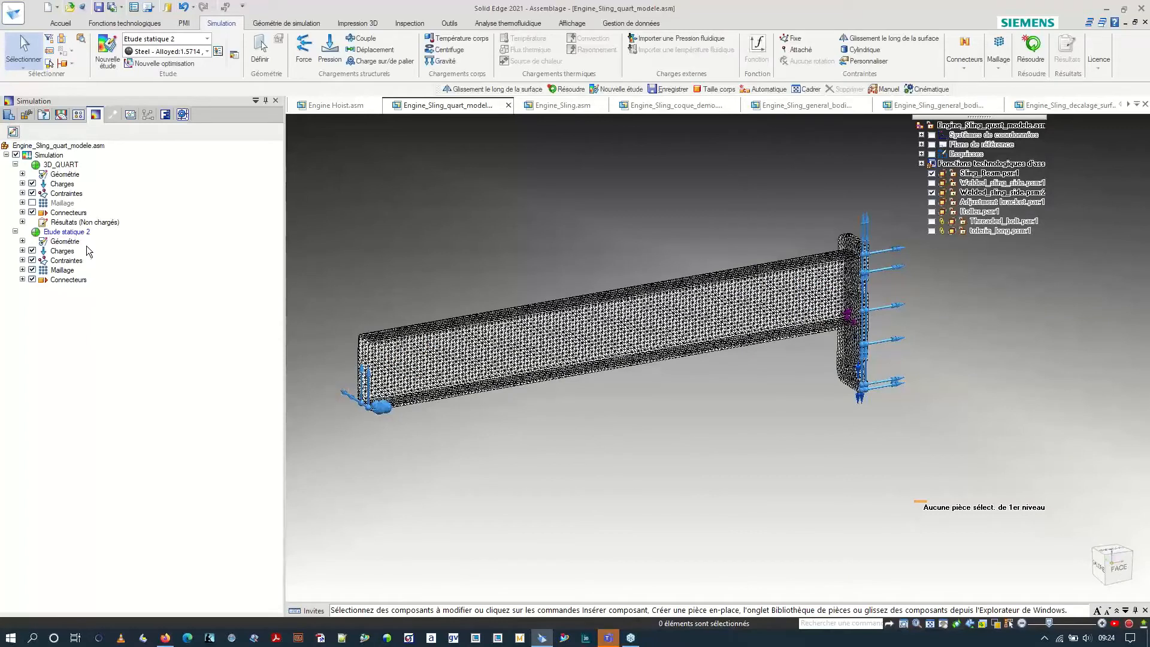
Activate the 3D_QUART study and open its results.
click(61, 165)
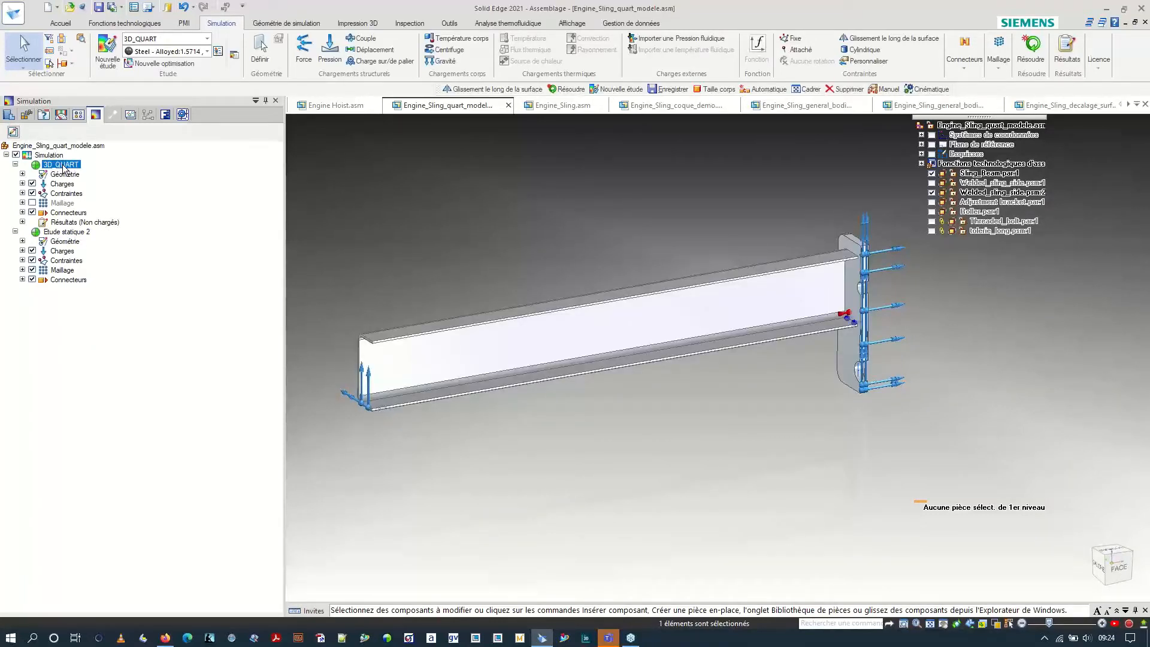
right_click(64, 167)
click(85, 170)
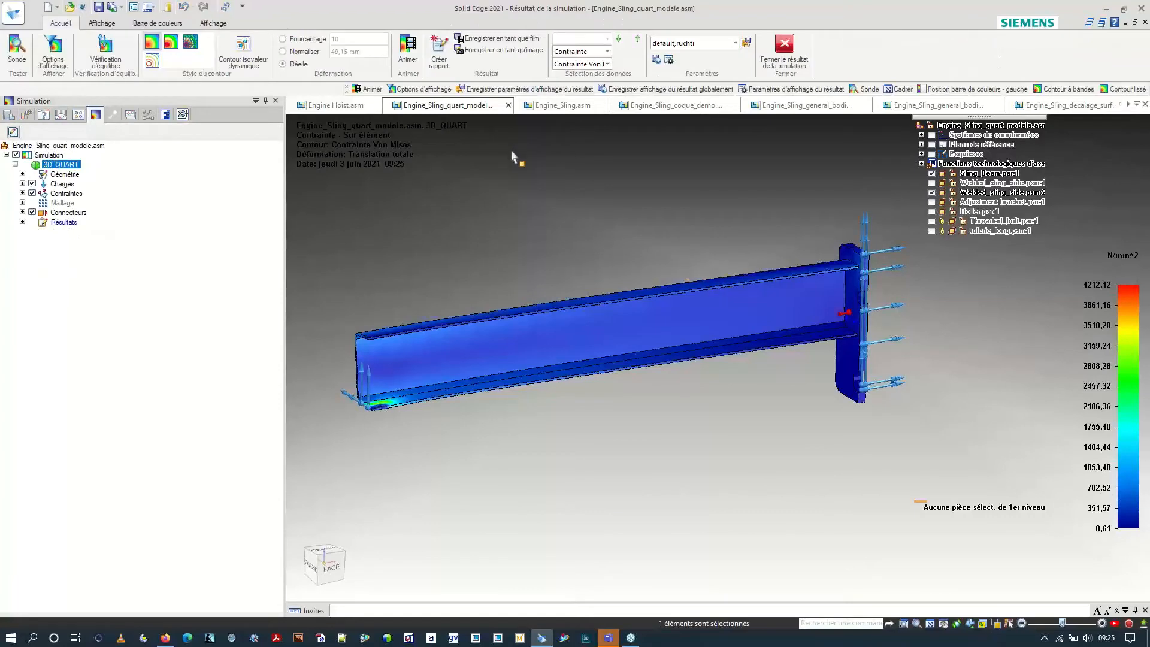
Display the total translation displacement contour on the quarter model and animate it with the real deformation scale.
click(568, 57)
click(567, 60)
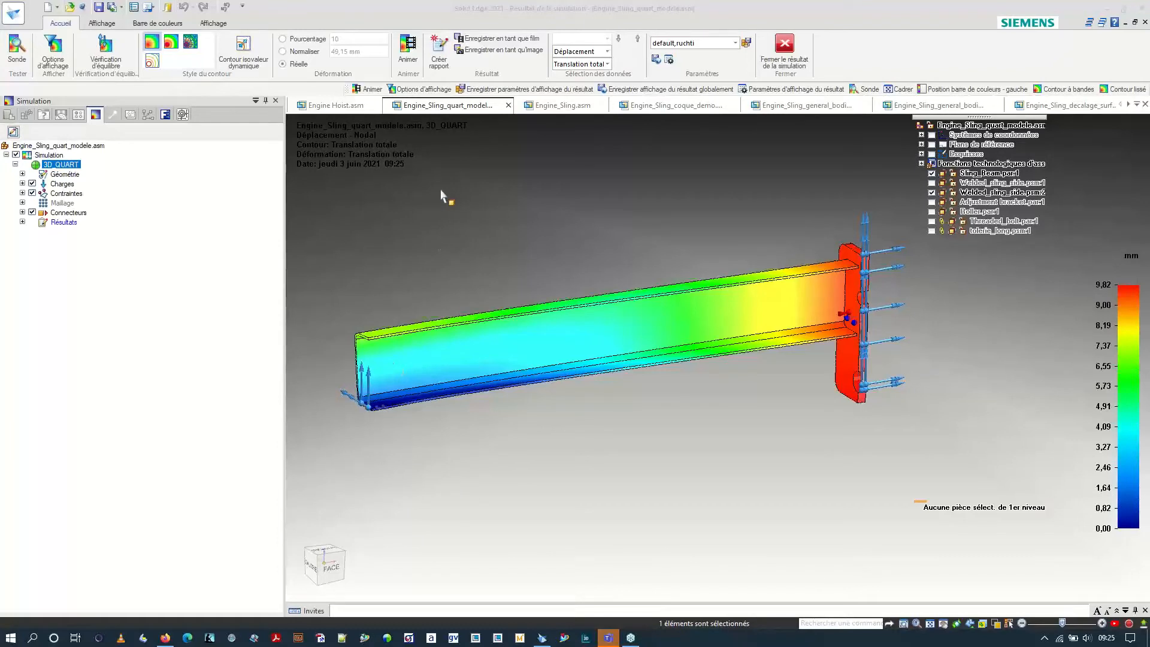
click(409, 53)
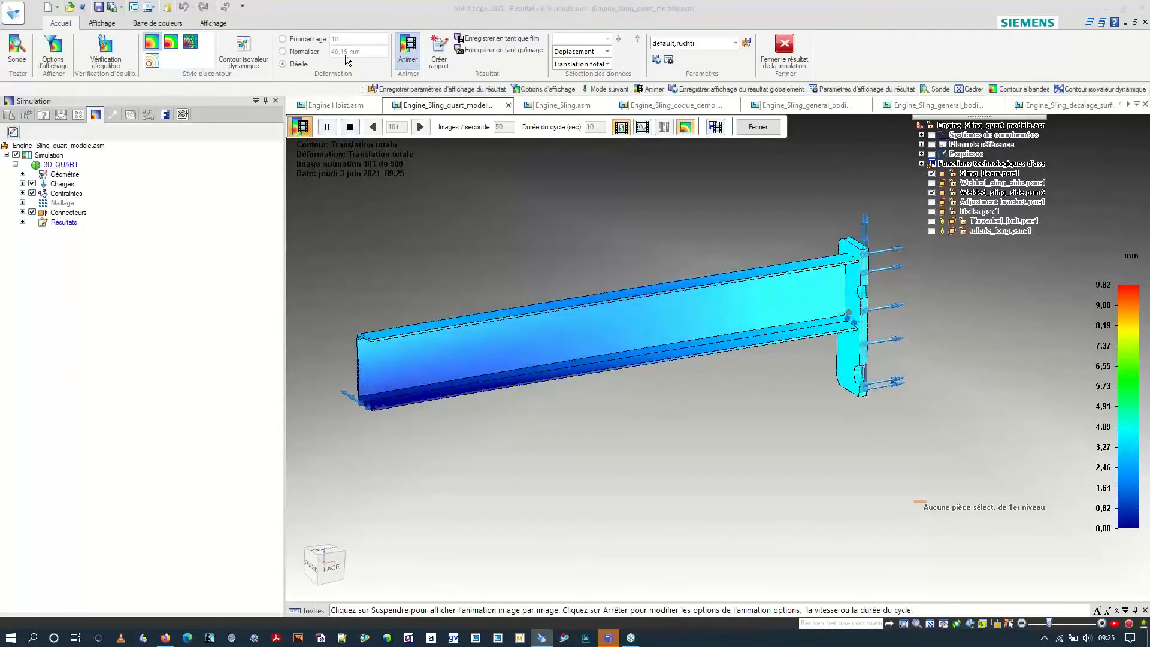
click(408, 51)
Exaggerate the displayed deformation to 10 percent, play its animation, and leave the simulation results.
click(307, 40)
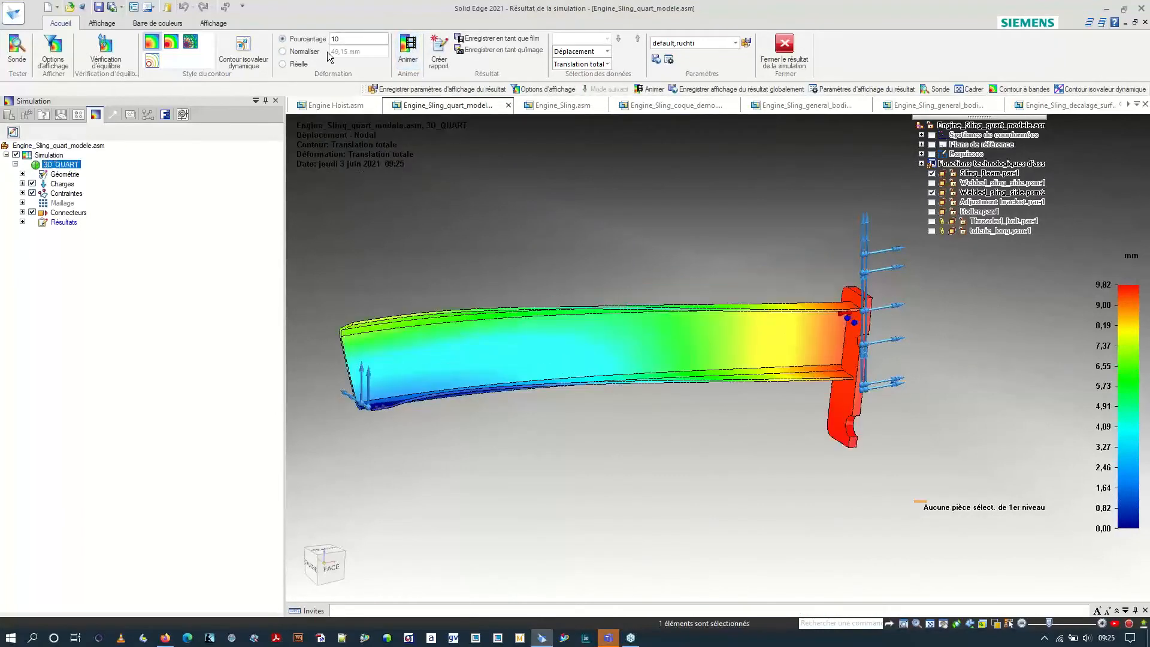
scroll(623, 282, down, 1)
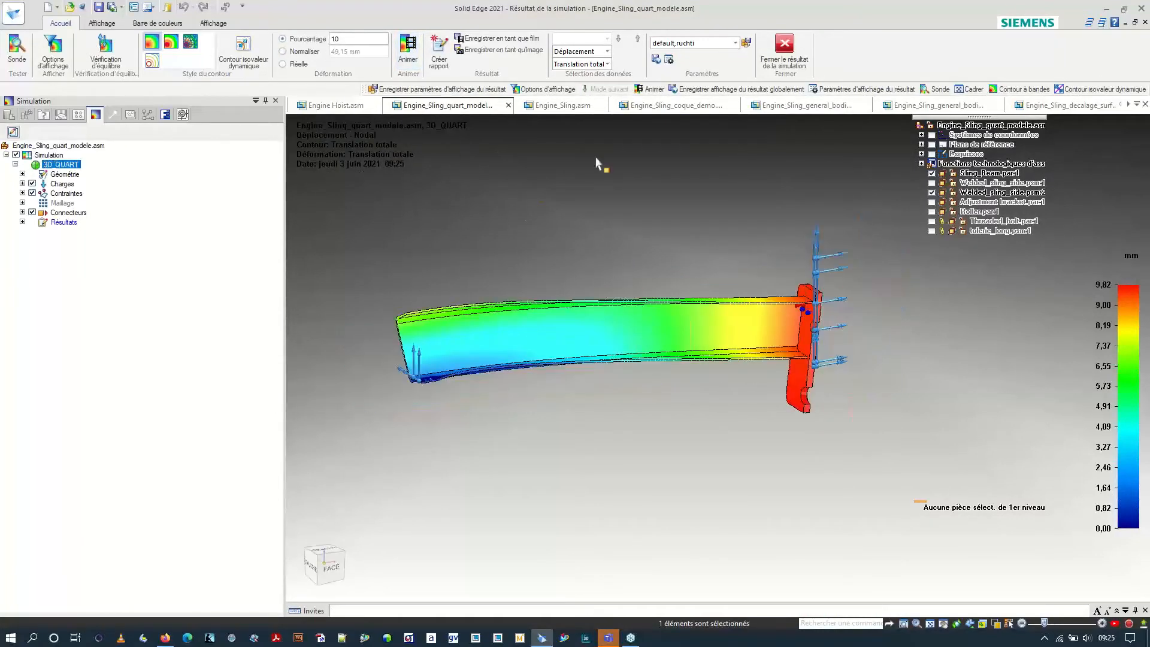
click(410, 54)
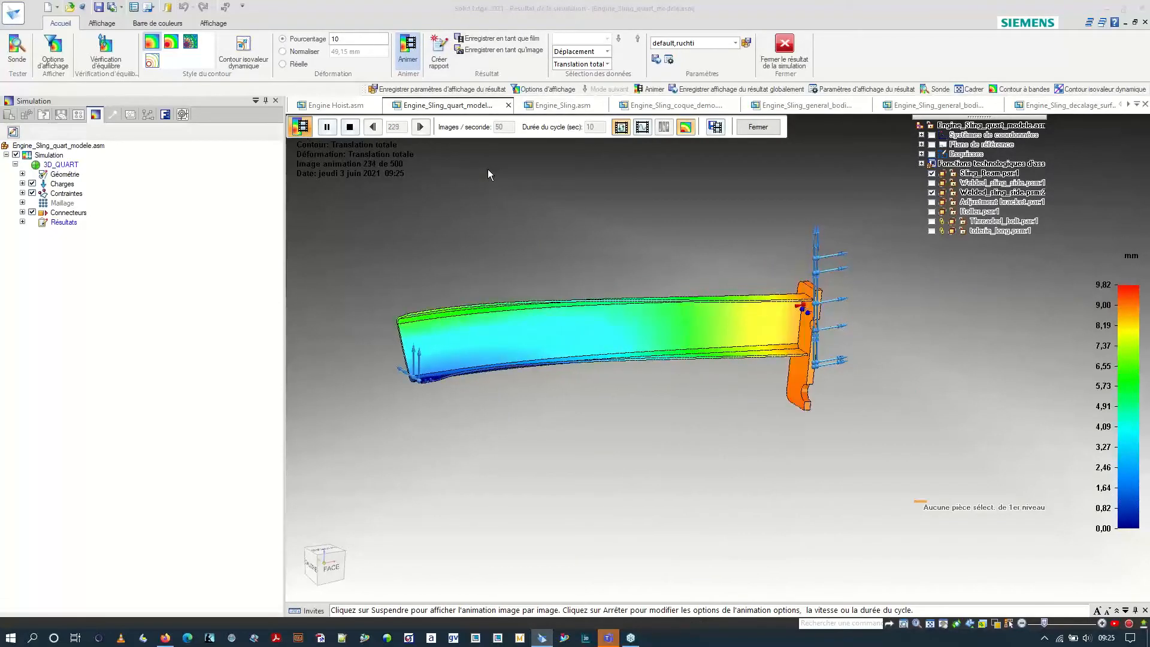
click(761, 128)
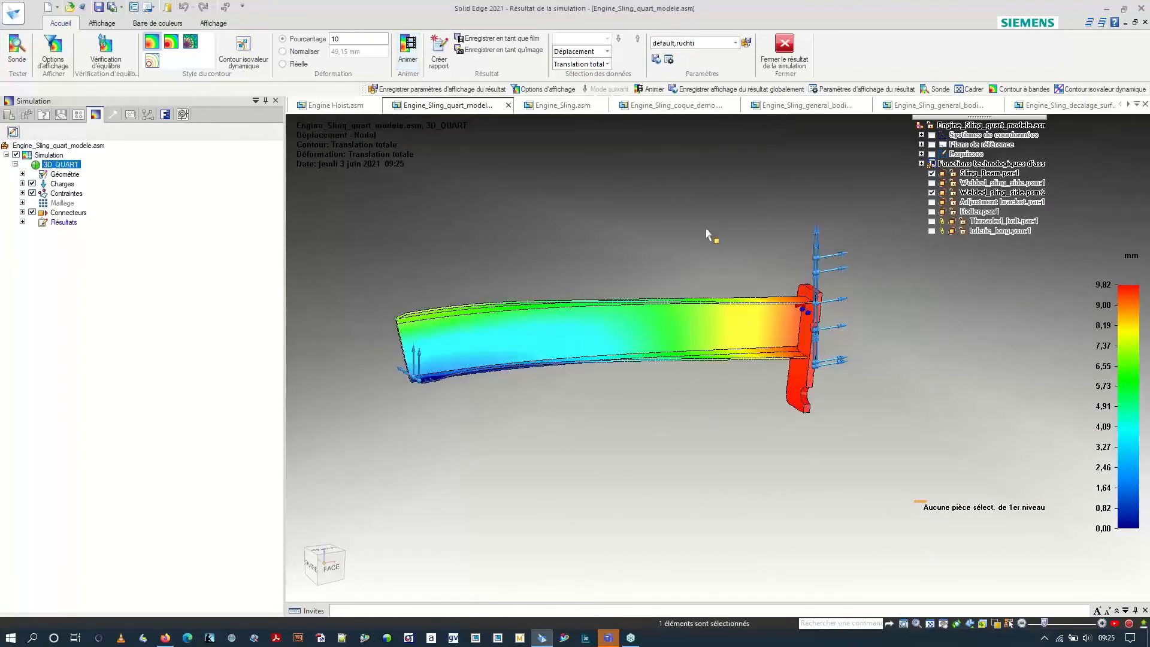
click(784, 45)
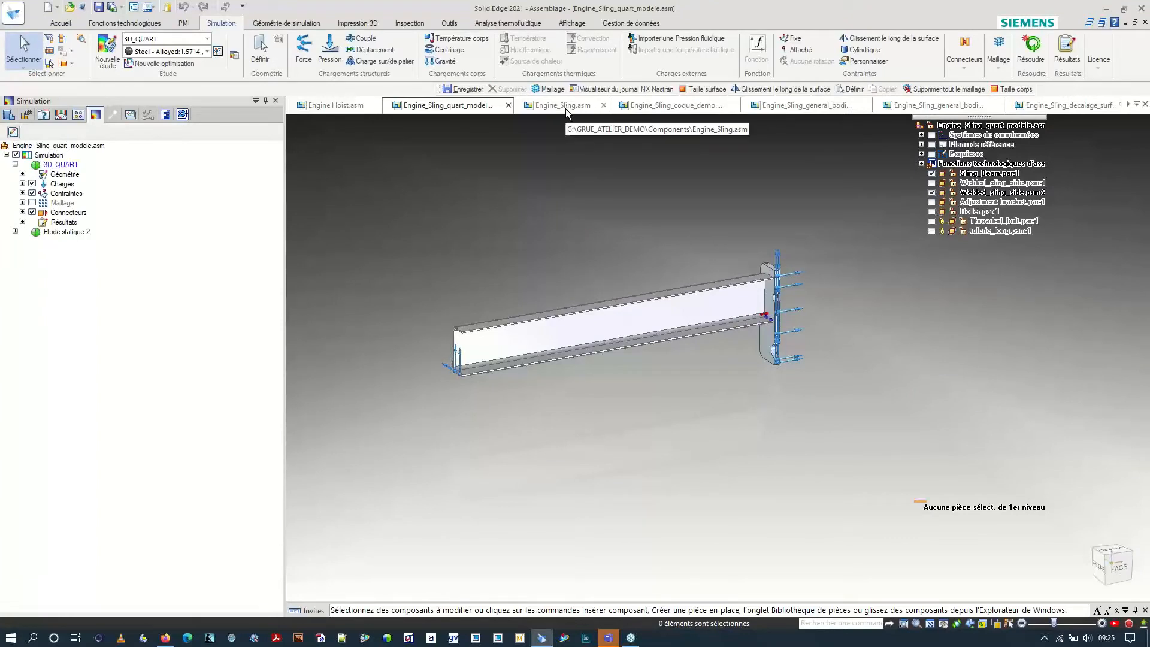
Switch to Engine_Sling_coque_demo.asm and examine the full sling beam with its two side plates.
click(652, 105)
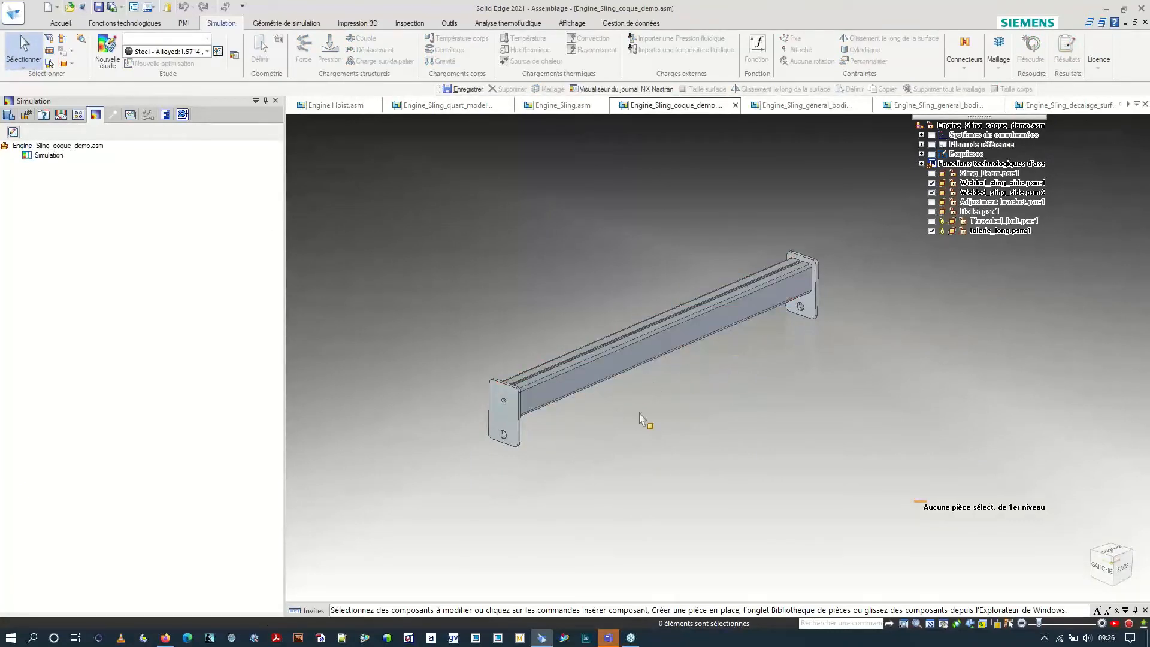
scroll(658, 397, up, 1)
scroll(616, 402, down, 1)
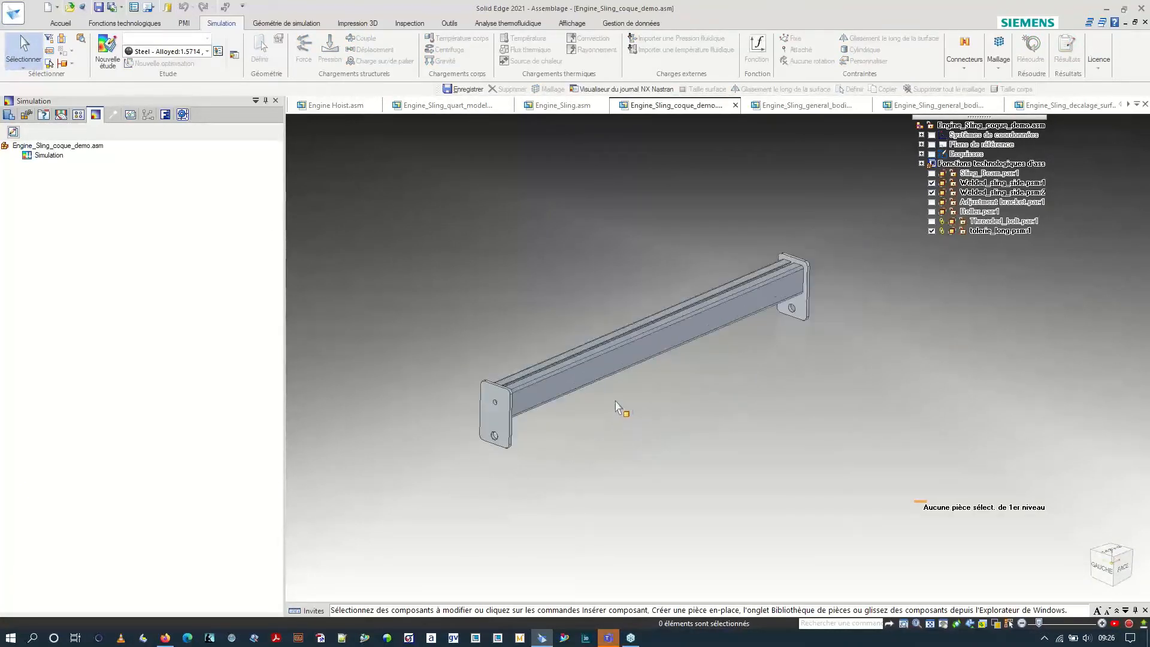
mouse_move(674, 371)
middle_down()
mouse_move(662, 367)
mouse_move(662, 379)
middle_up()
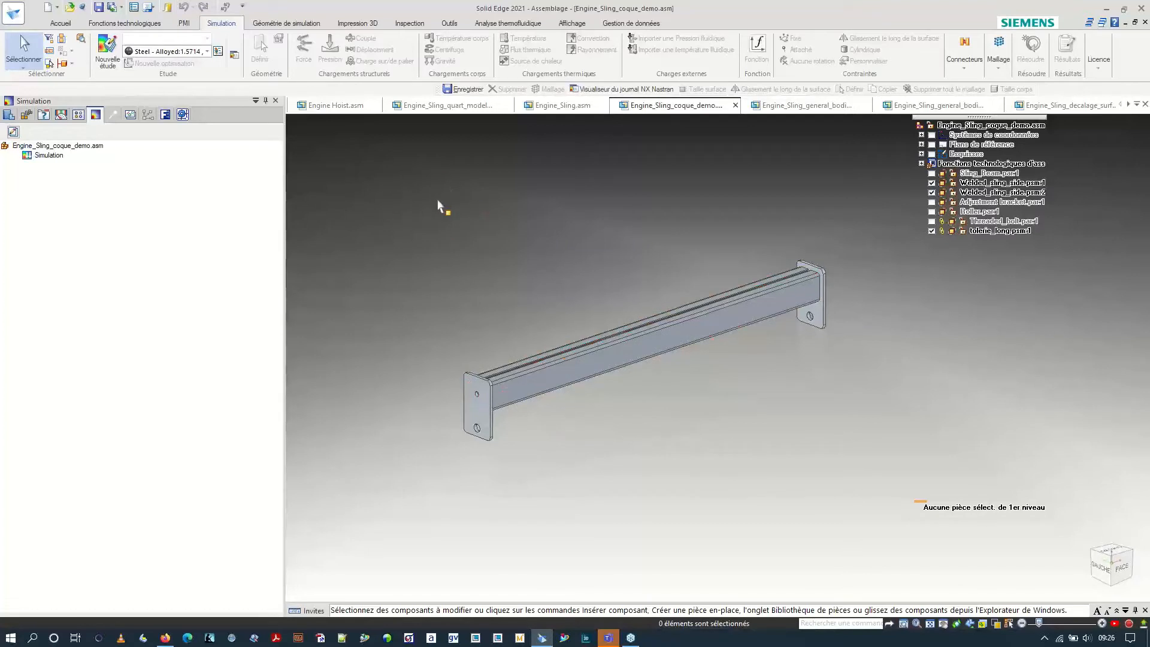
Create a mid-surface from the sling's front-left side plate with an offset ratio of 0.500.
click(300, 22)
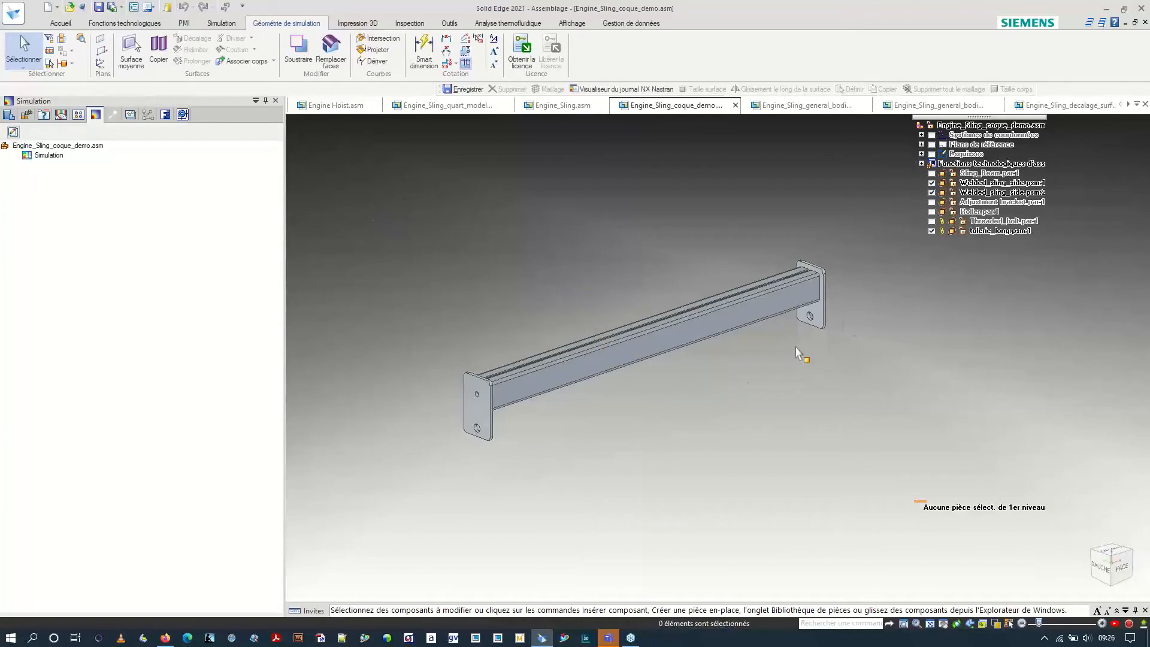
scroll(863, 294, up, 1)
scroll(668, 261, down, 1)
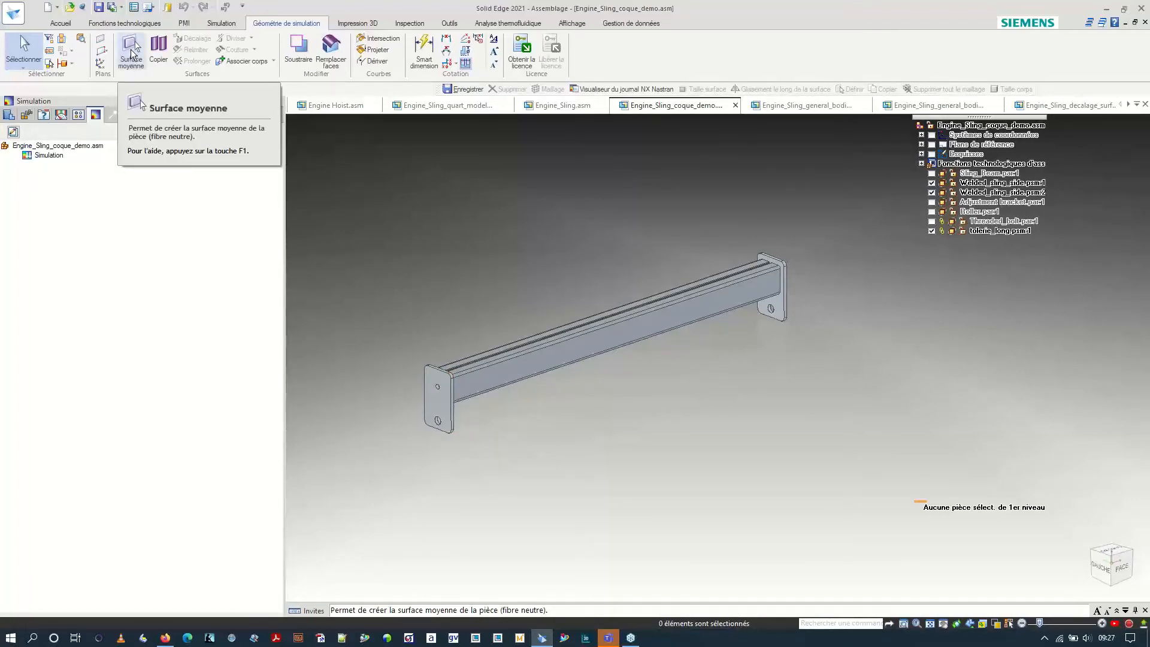
click(133, 50)
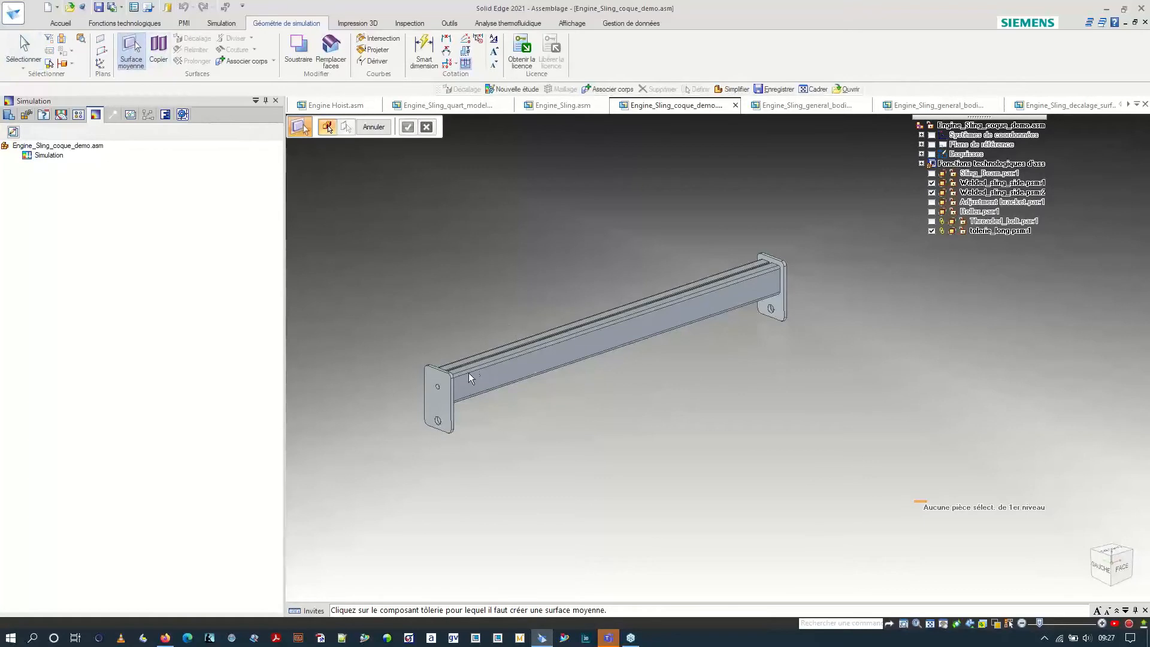
scroll(433, 429, up, 3)
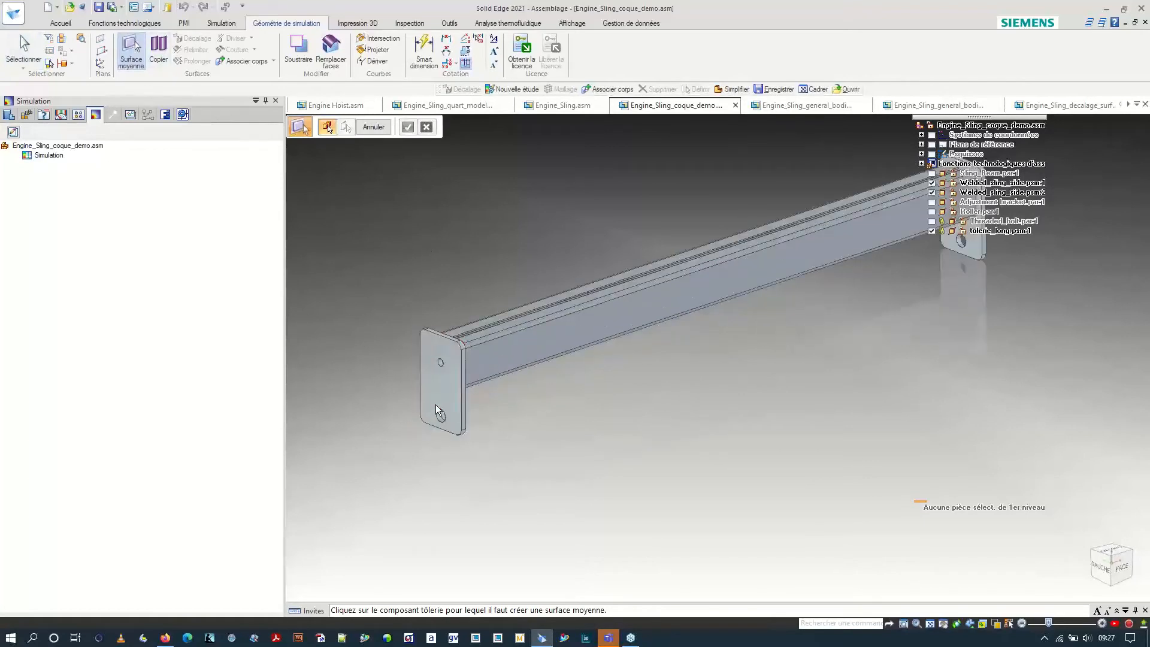
click(443, 410)
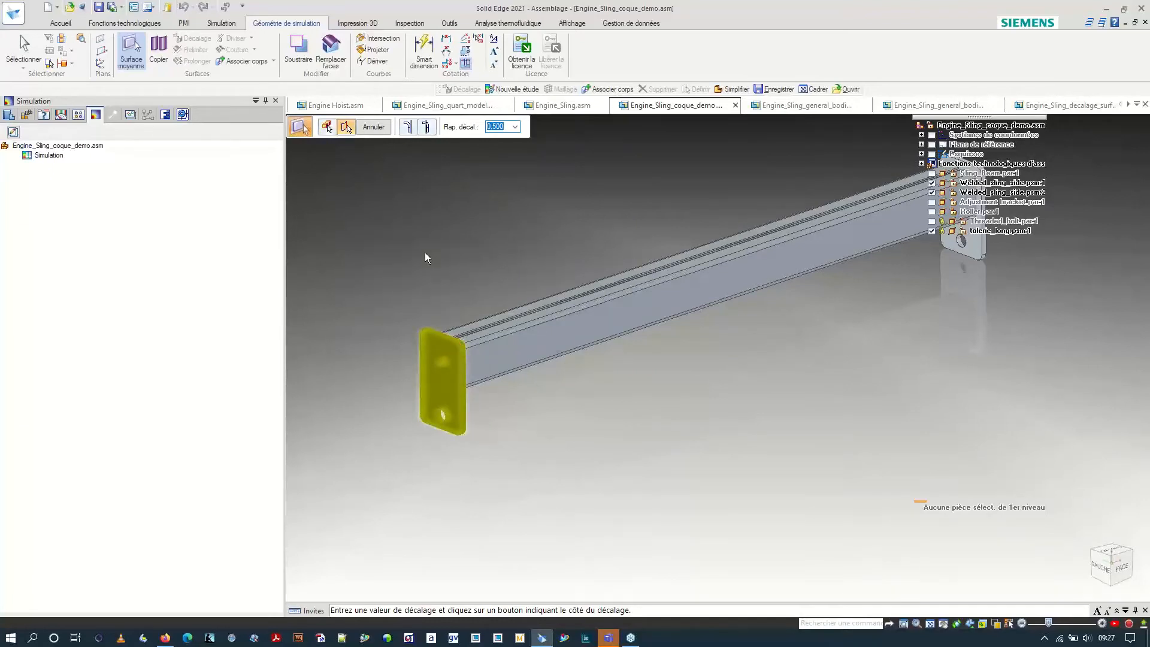
click(408, 128)
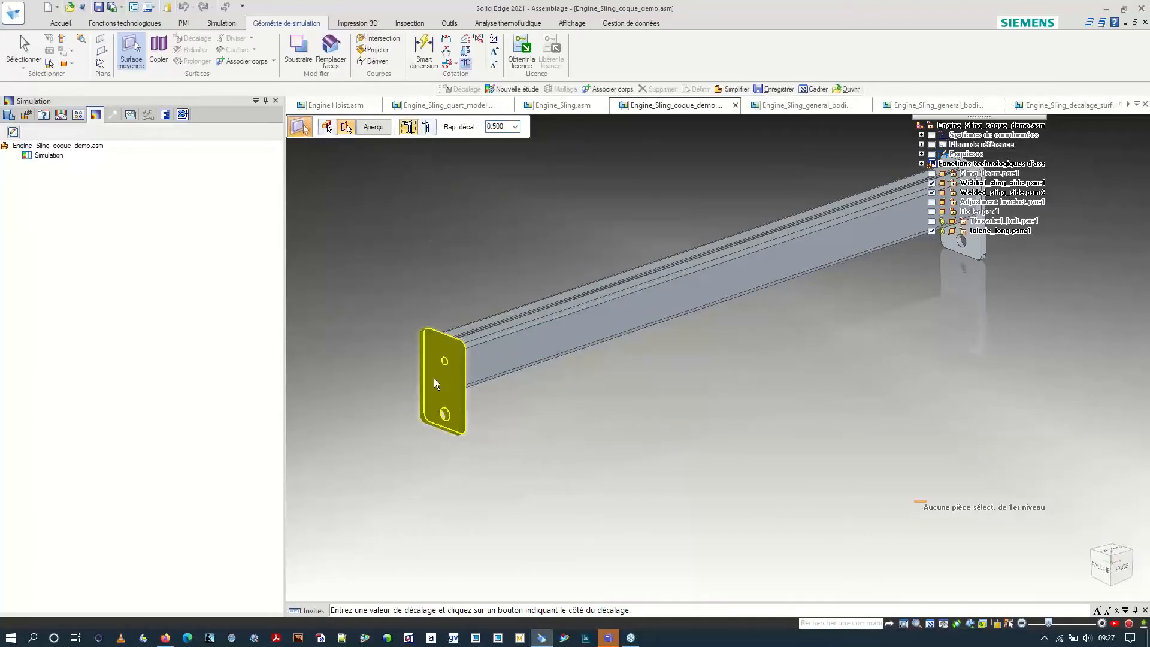
scroll(447, 392, up, 3)
middle_drag(478, 399, 446, 399)
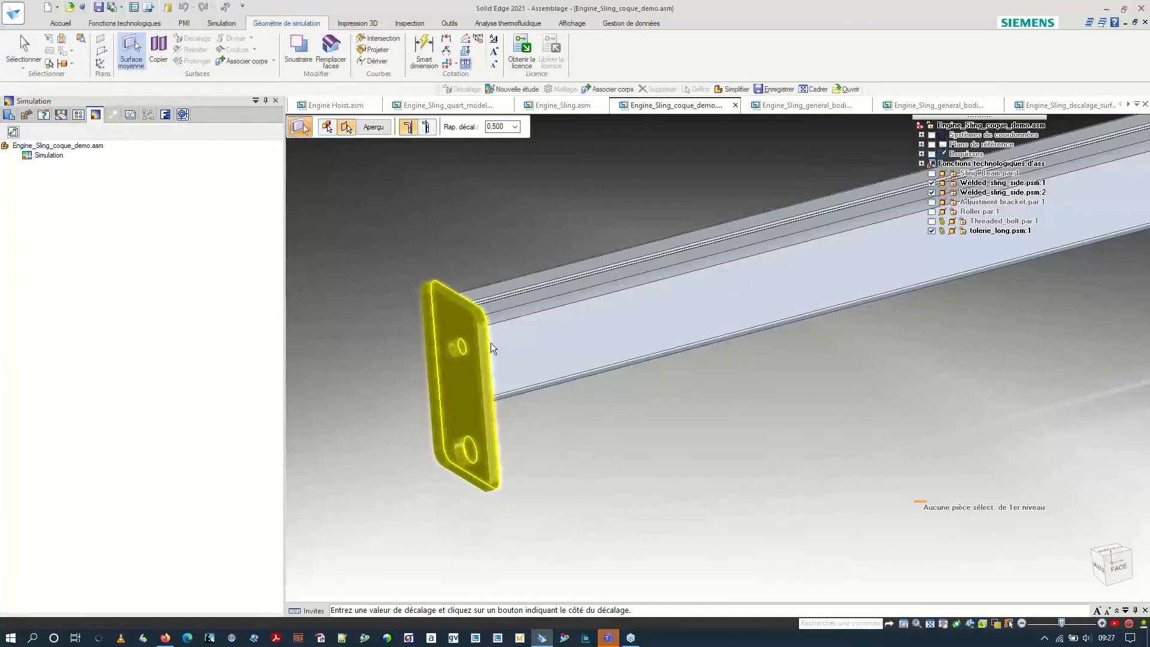
right_click(465, 186)
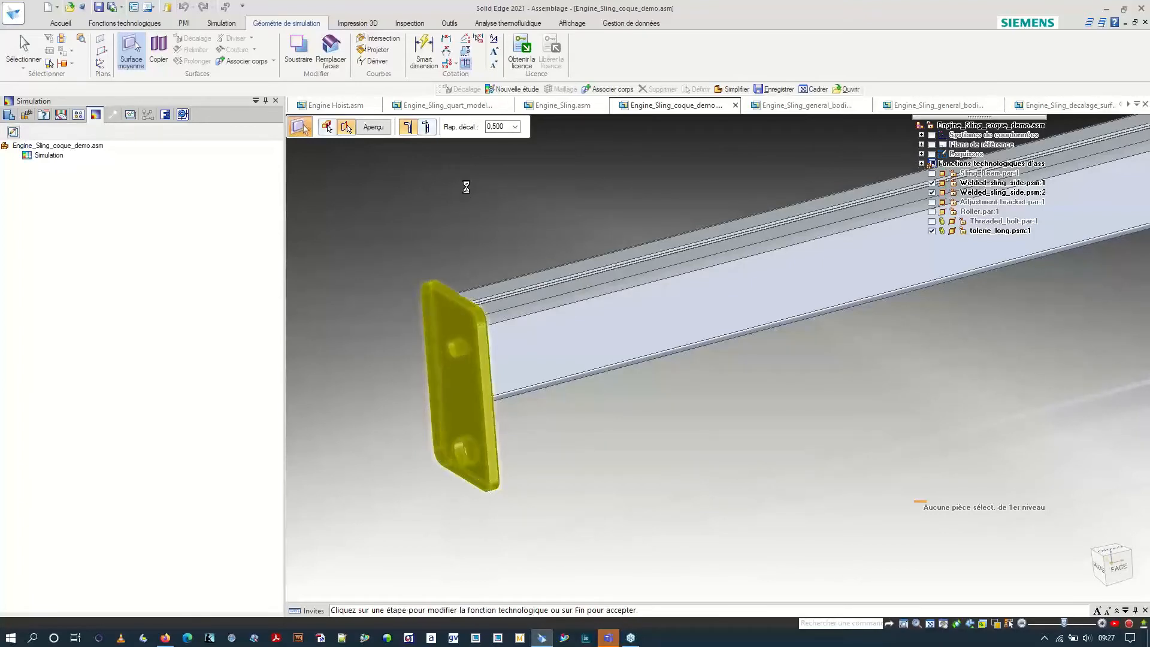
scroll(496, 341, up, 5)
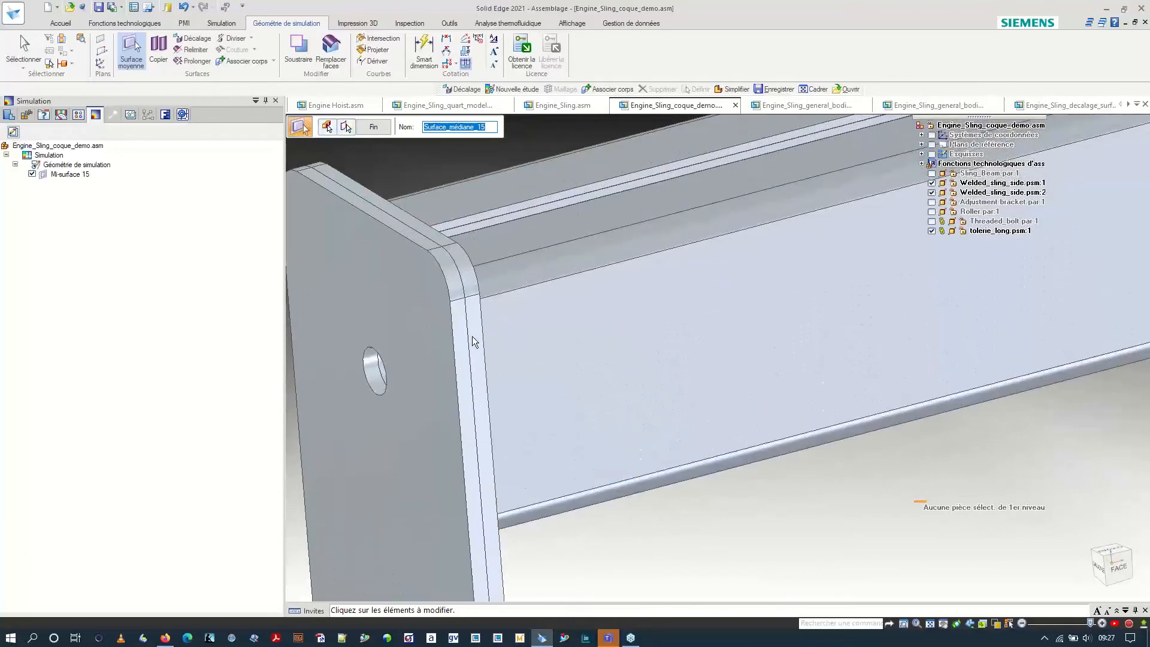
scroll(473, 336, down, 3)
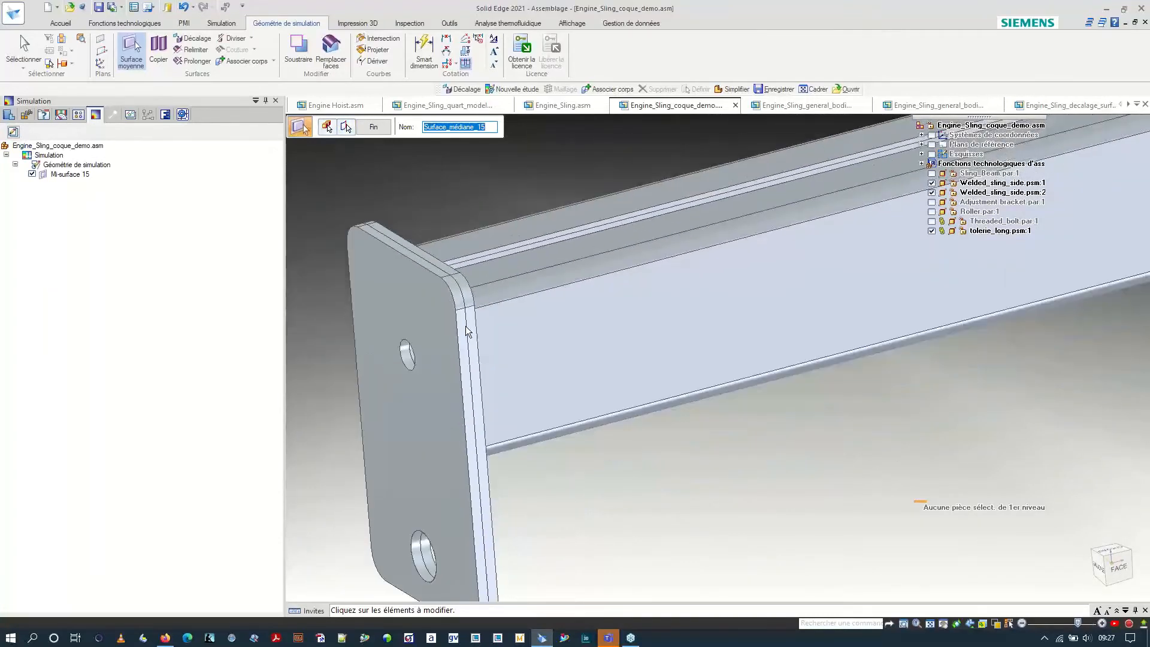
right_click(440, 181)
Create a mid-surface from the side plate at the beam's far end with an offset ratio of 0.500.
scroll(395, 272, down, 5)
scroll(683, 179, up, 3)
scroll(684, 179, up, 2)
click(722, 206)
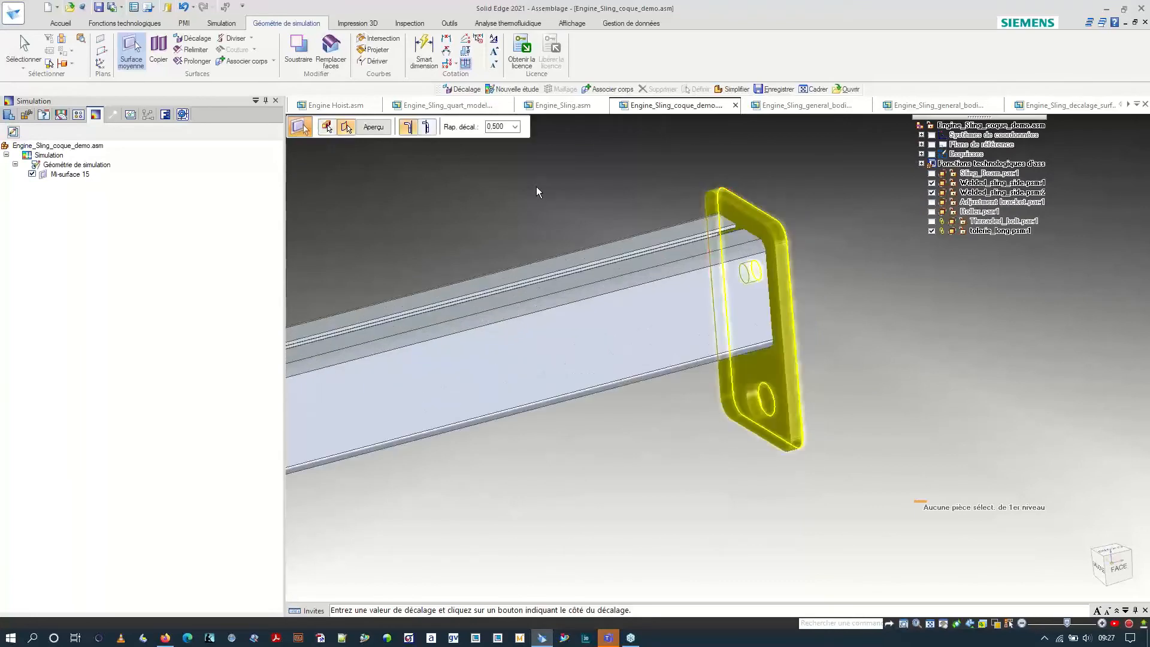
right_click(537, 186)
Create a mid-surface from the long sheet metal beam with an offset ratio of 0.500 and end the Mid-Surface command.
scroll(717, 198, down, 3)
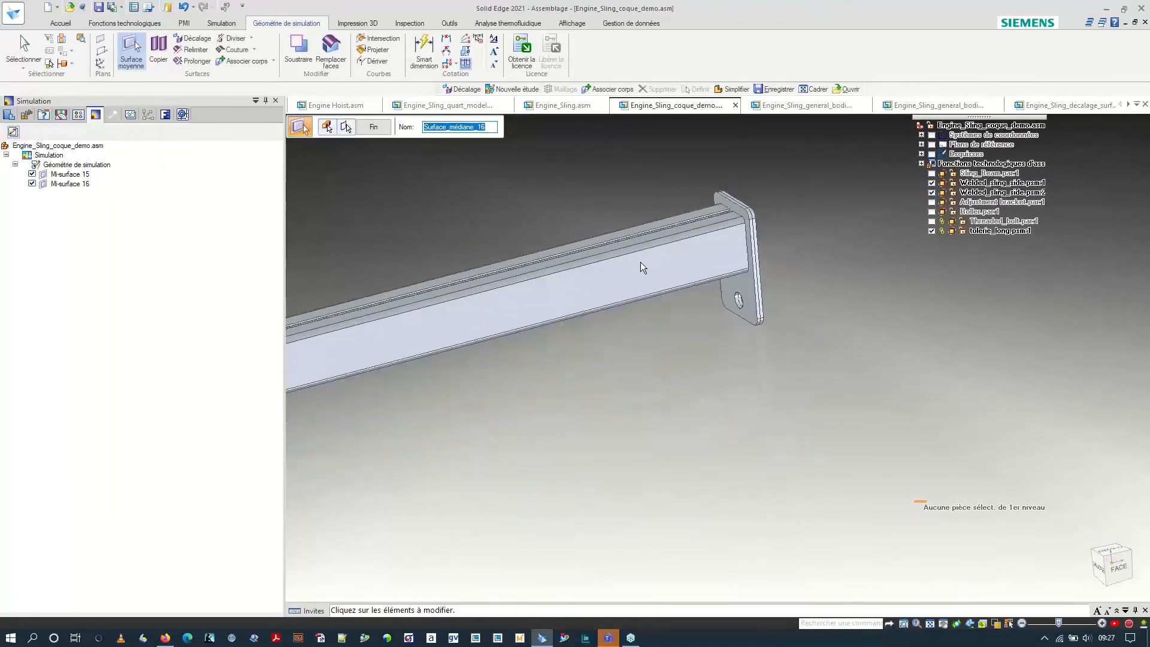
scroll(643, 267, up, 3)
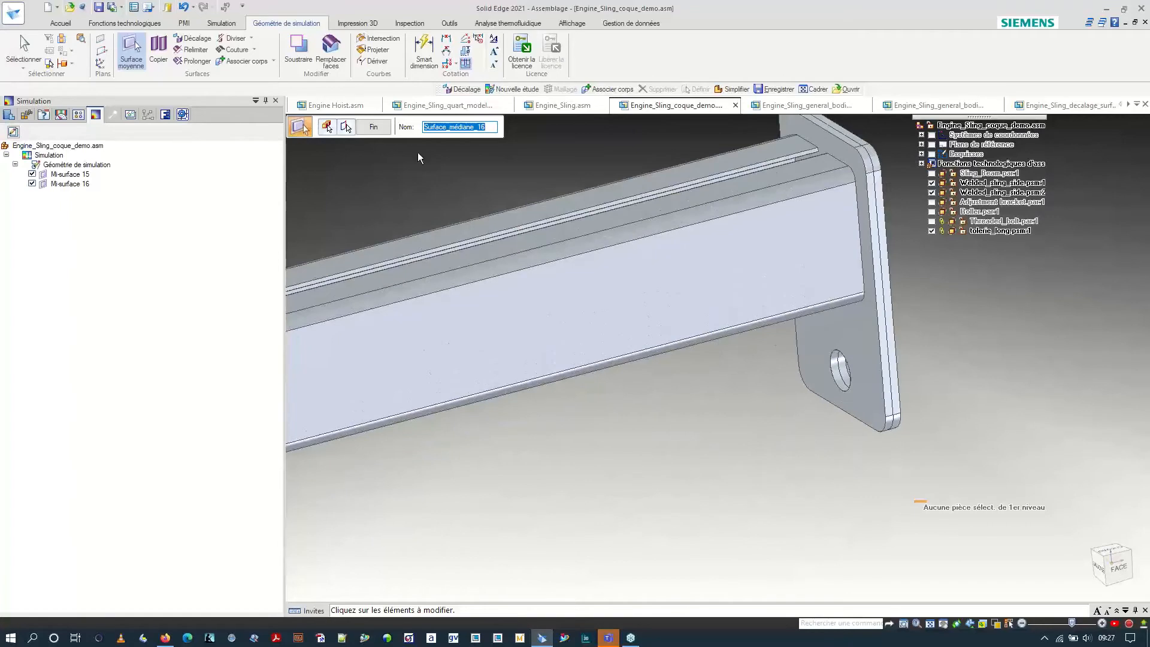
click(577, 234)
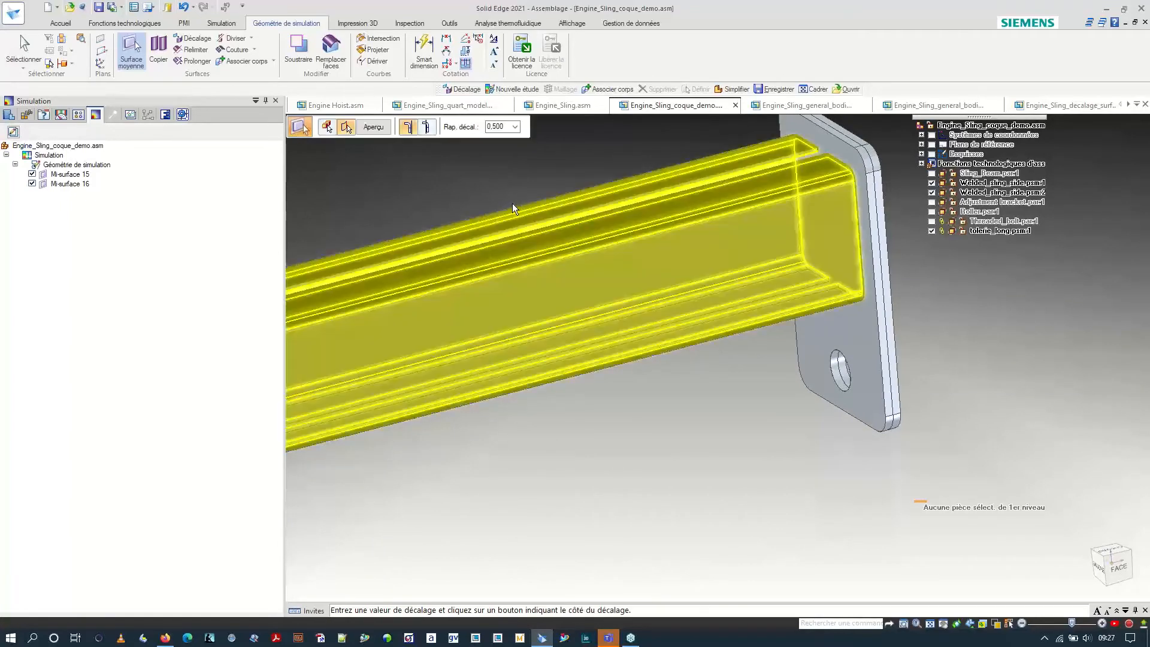
scroll(663, 277, down, 5)
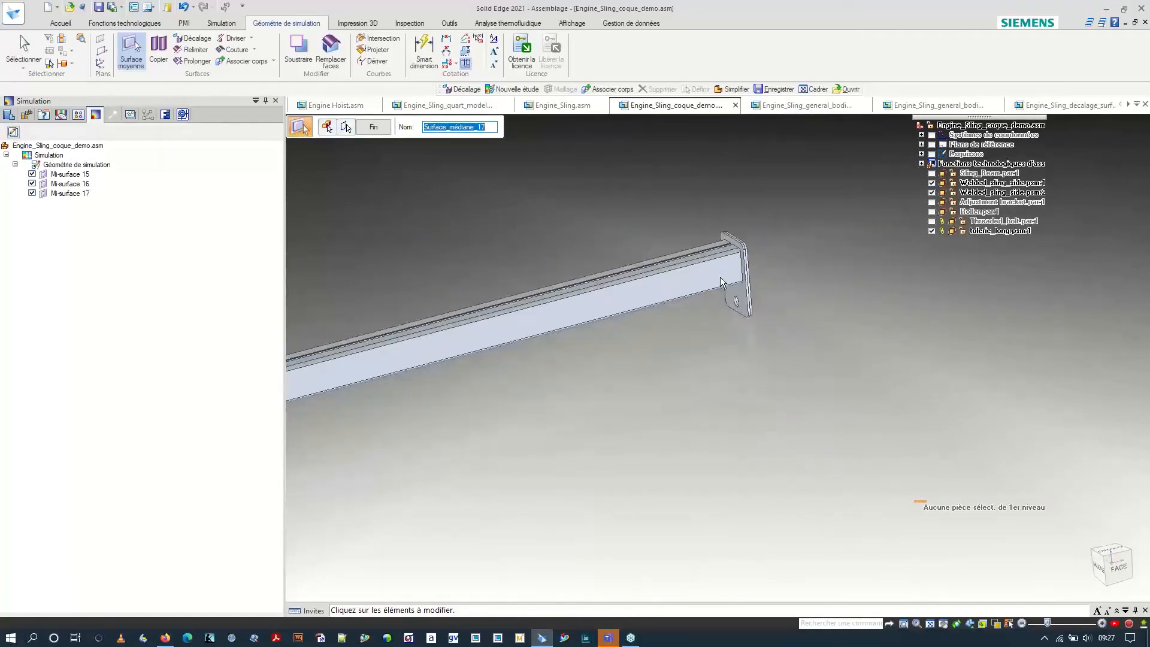
middle_drag(570, 237, 471, 248)
click(374, 126)
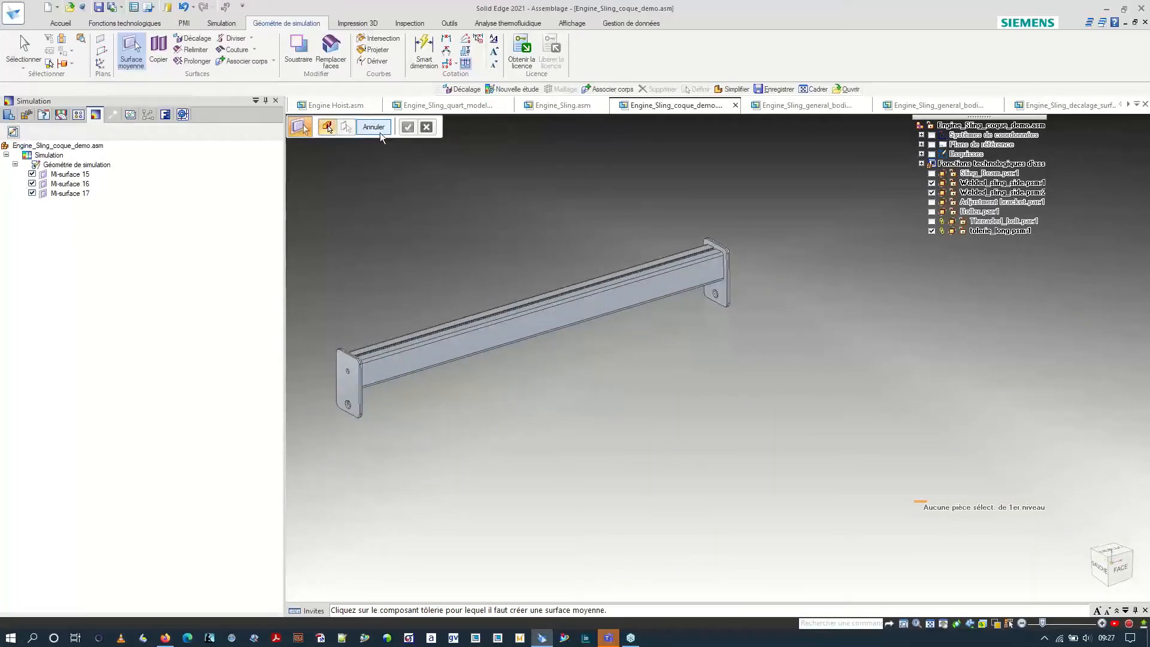
click(374, 127)
Hide both Welded_sling_side plates and the tolerie_long.psm beam so only the mid-surfaces are displayed.
scroll(547, 264, down, 2)
scroll(649, 264, up, 3)
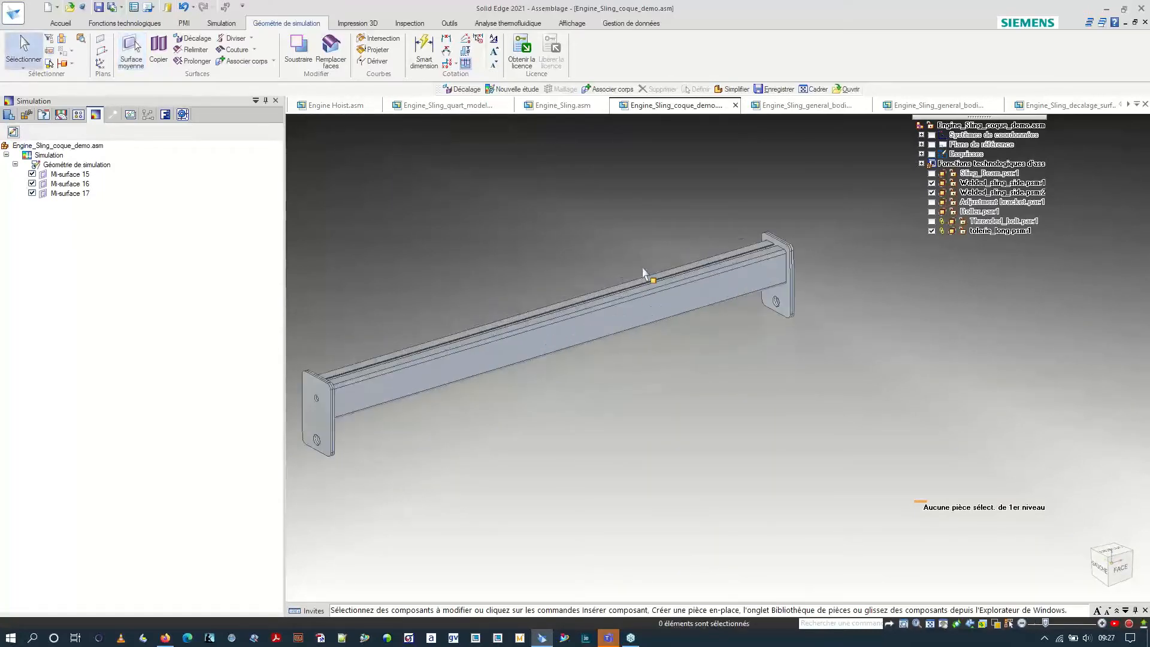
click(931, 183)
click(931, 193)
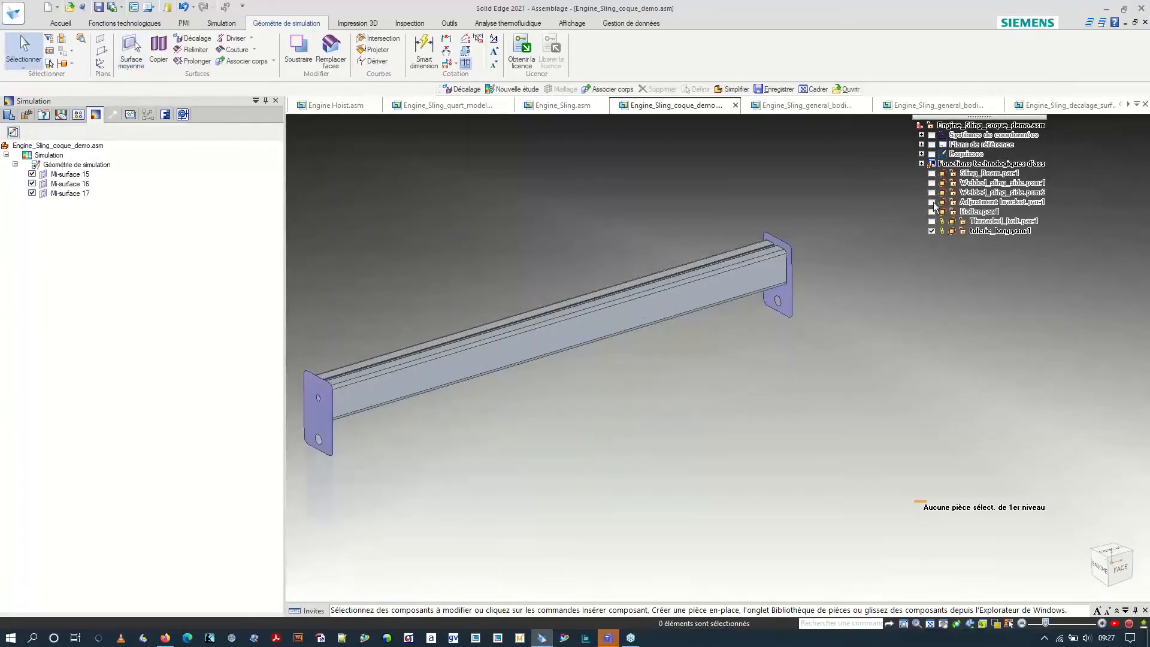
click(931, 231)
Examine the junctions between the beam's mid-surface and the end plates' mid-surfaces from several angles.
scroll(503, 376, up, 5)
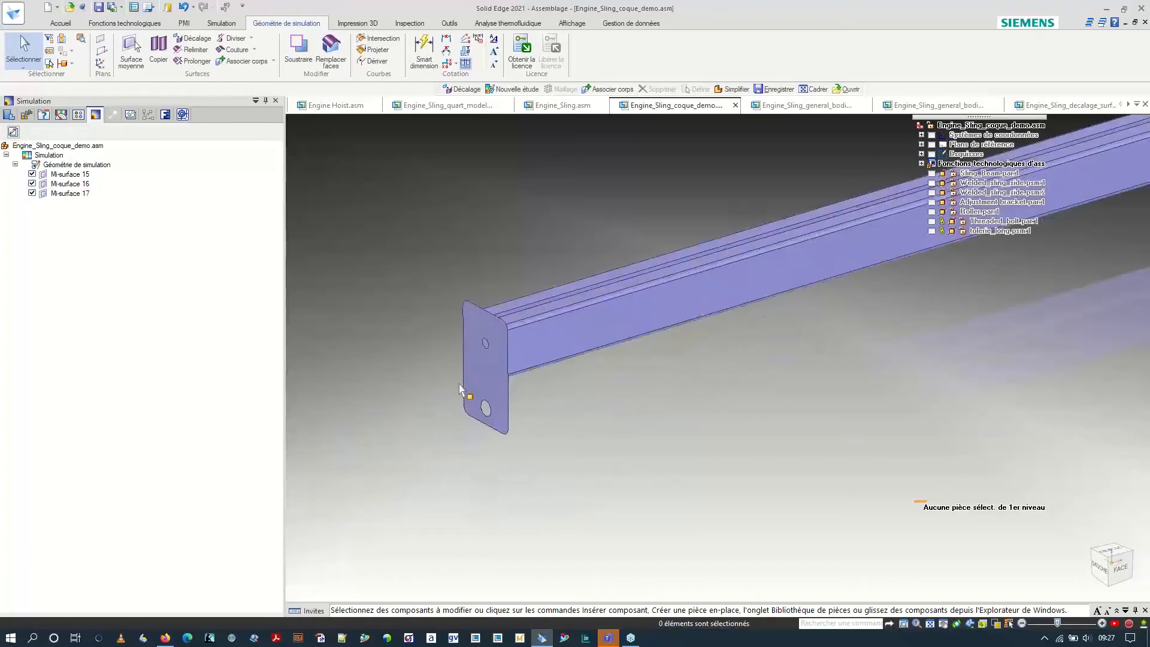
middle_drag(503, 375, 433, 336)
scroll(521, 316, up, 2)
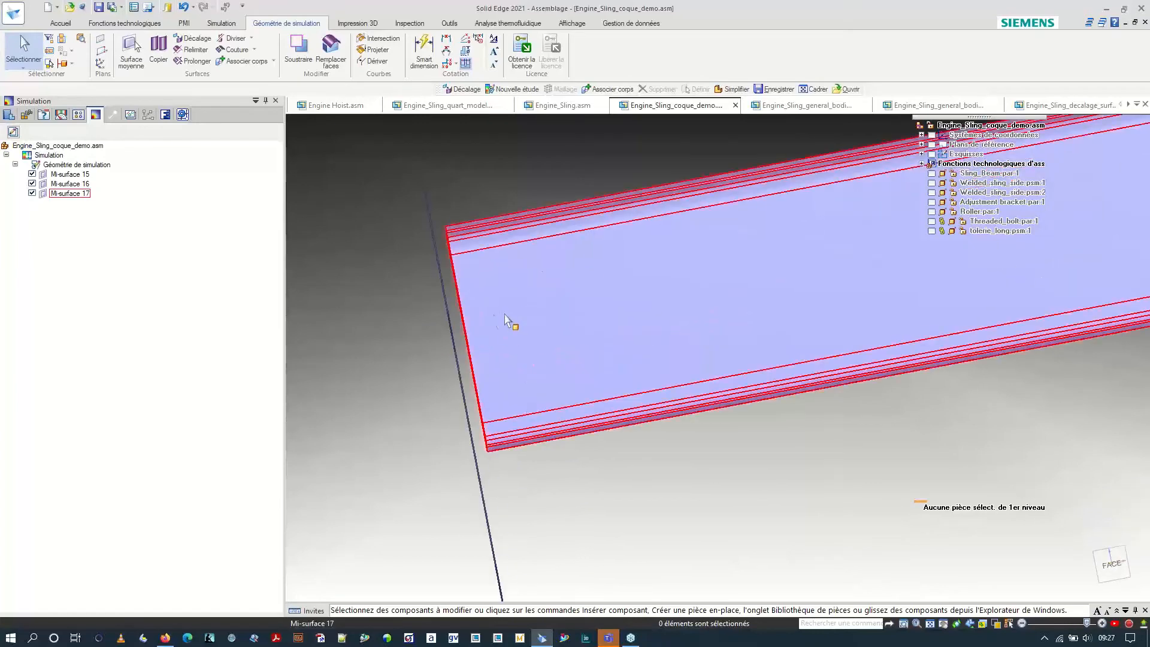
scroll(380, 329, down, 5)
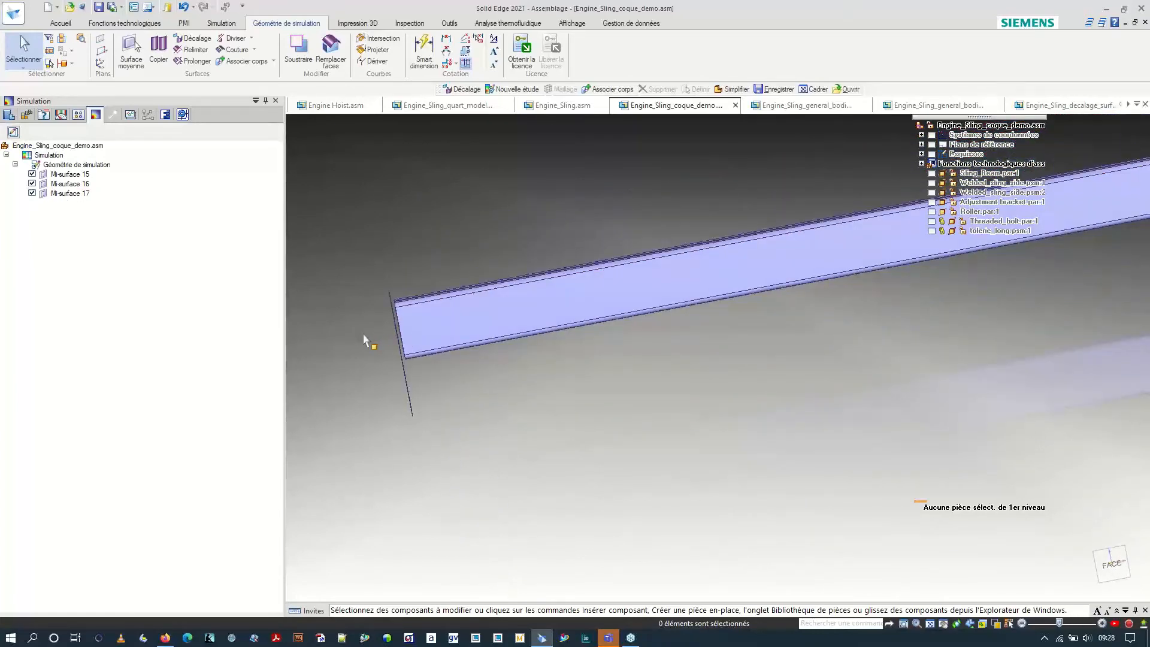
scroll(362, 349, down, 3)
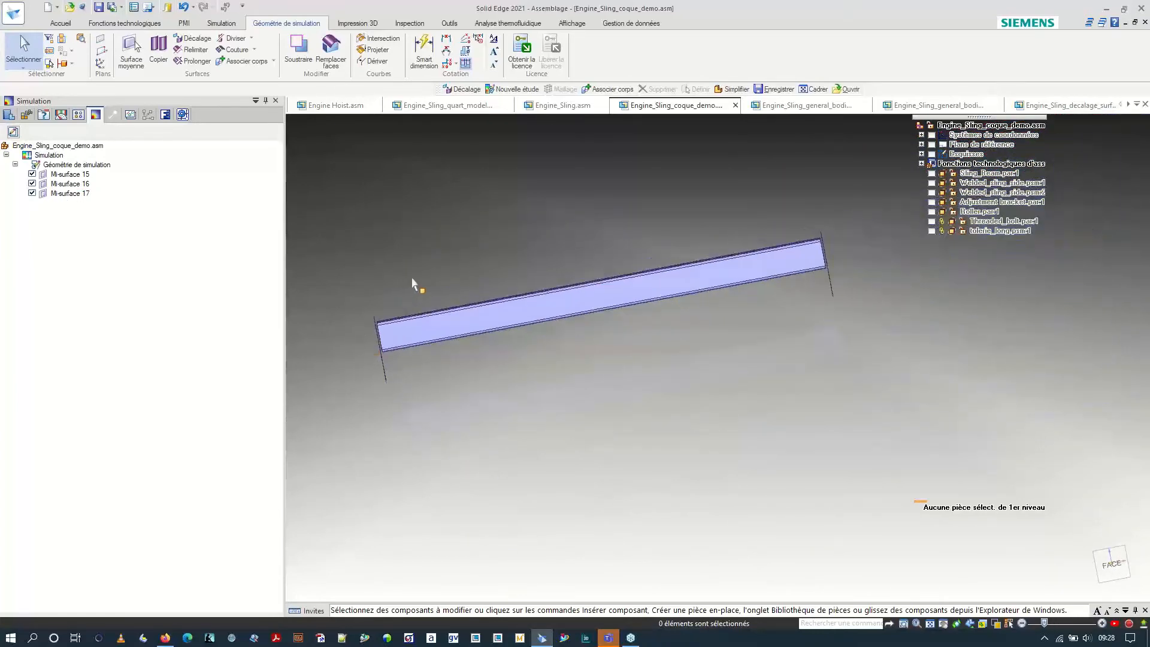
middle_drag(425, 275, 502, 302)
scroll(439, 326, up, 2)
scroll(438, 327, down, 1)
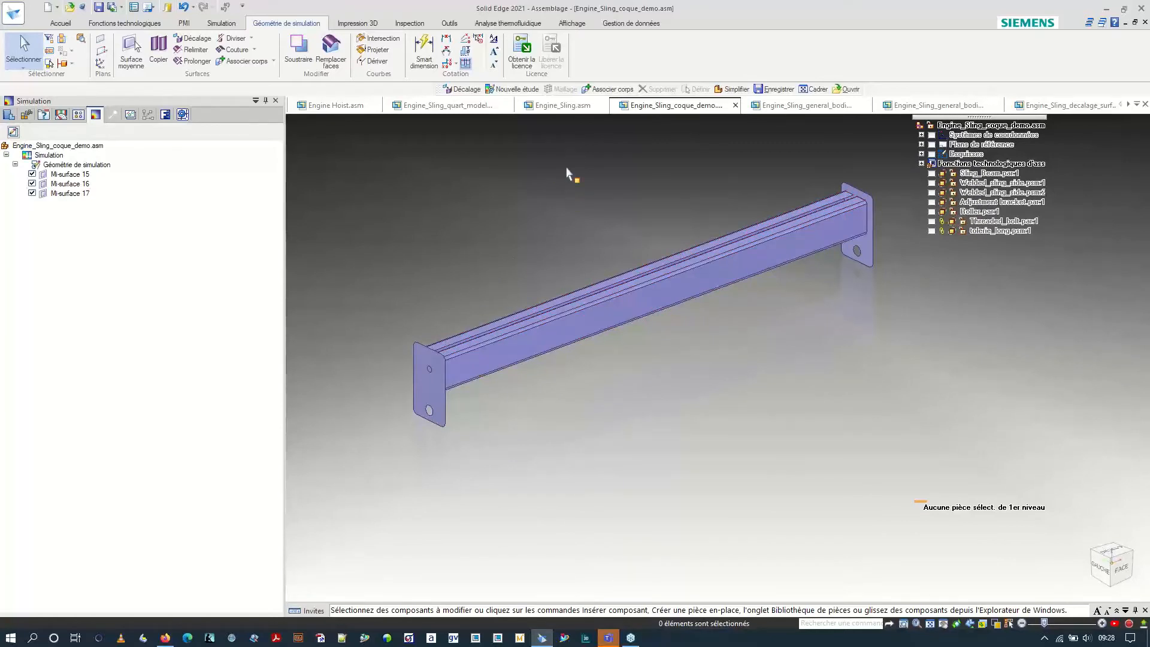
Switch to Engine_Sling.asm and examine the split-face outlines on the underside of the beam's mid-surface.
click(558, 106)
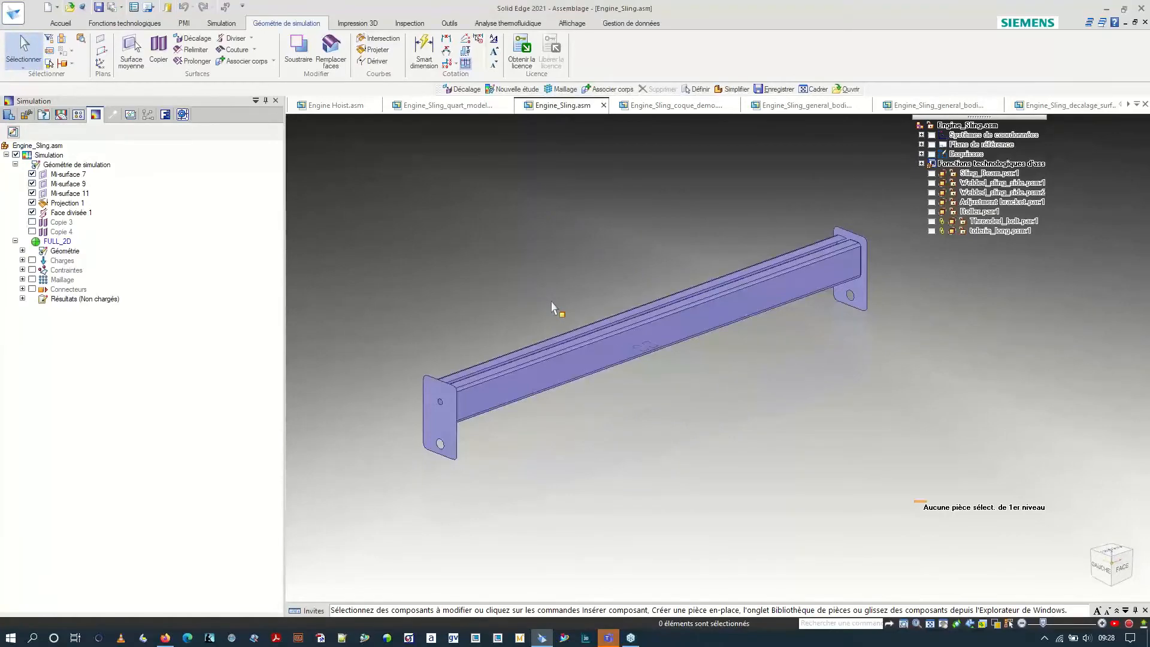
scroll(694, 352, up, 4)
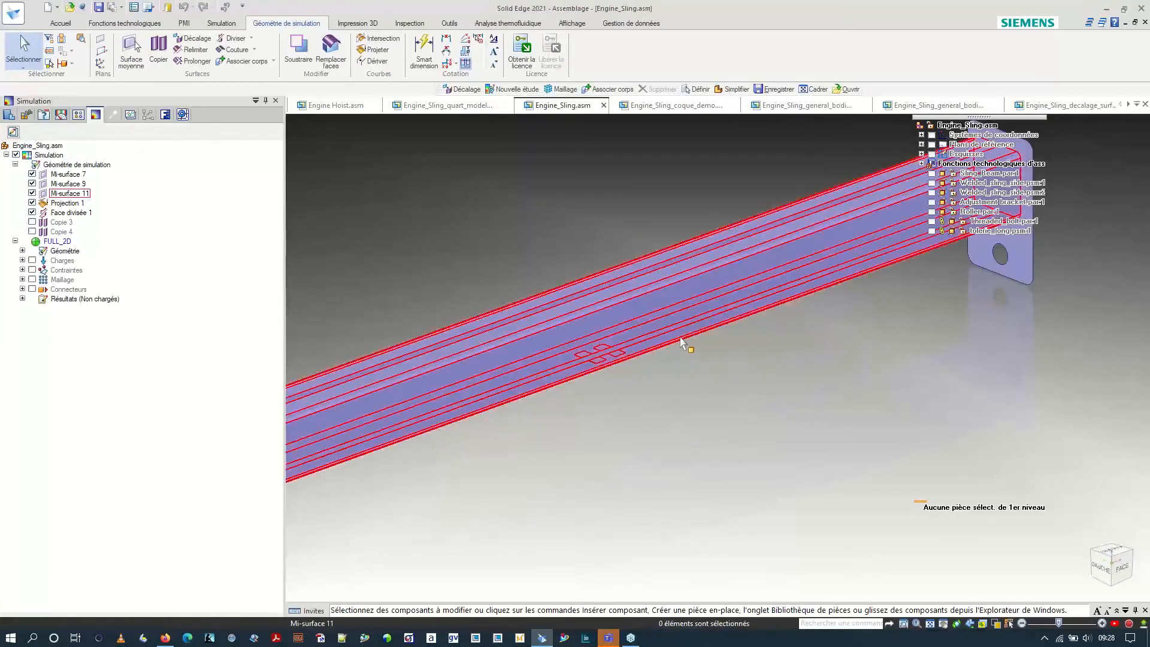
middle_drag(681, 335, 657, 191)
scroll(593, 312, up, 6)
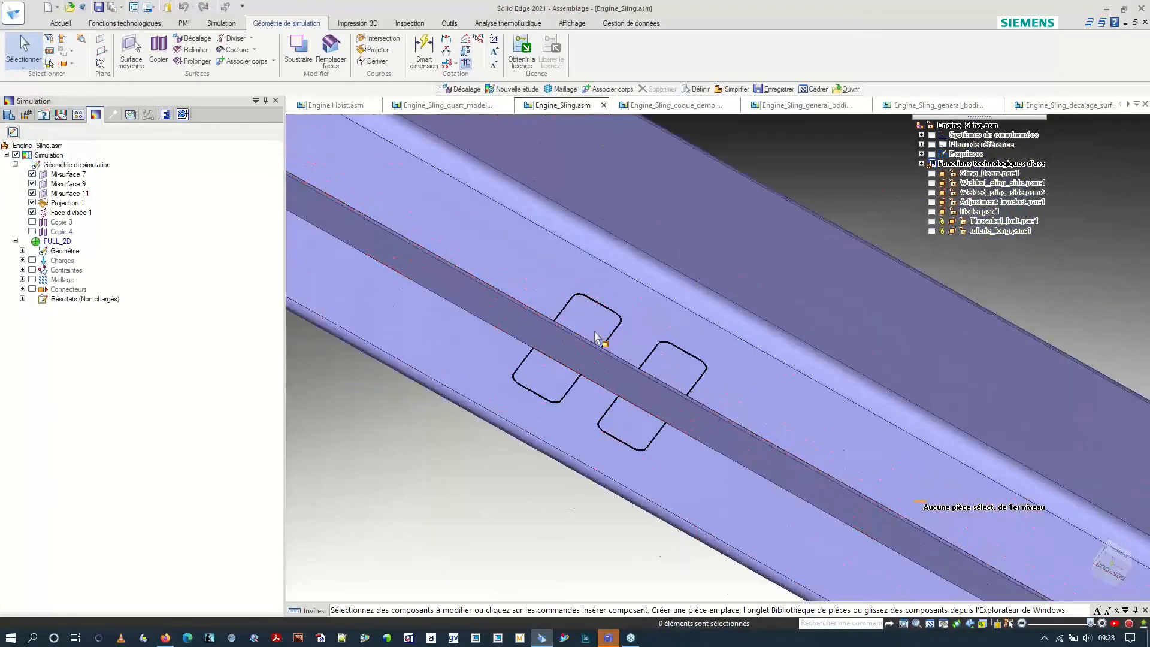
middle_drag(597, 337, 598, 309)
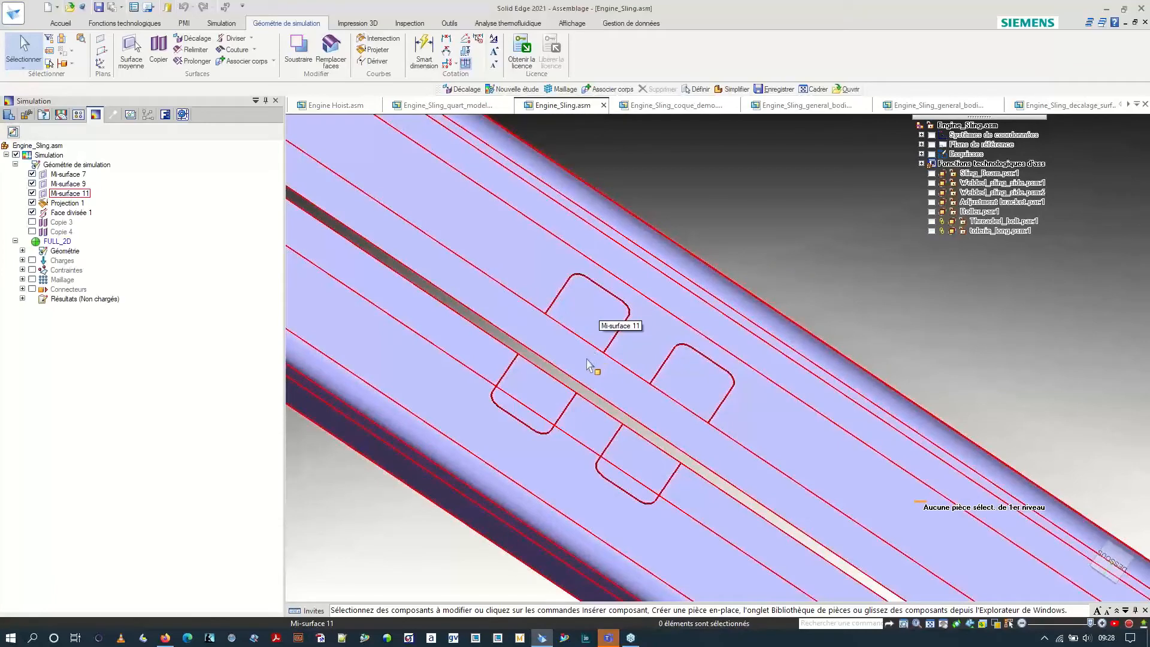
middle_drag(581, 364, 546, 377)
scroll(670, 321, down, 2)
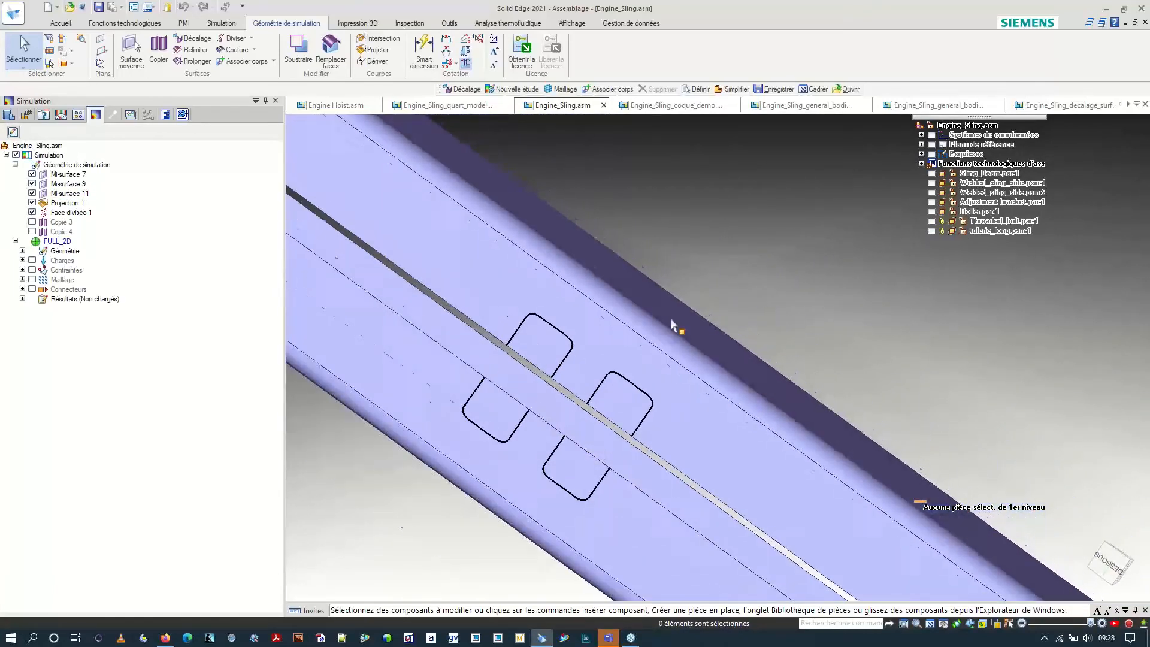
scroll(553, 338, up, 2)
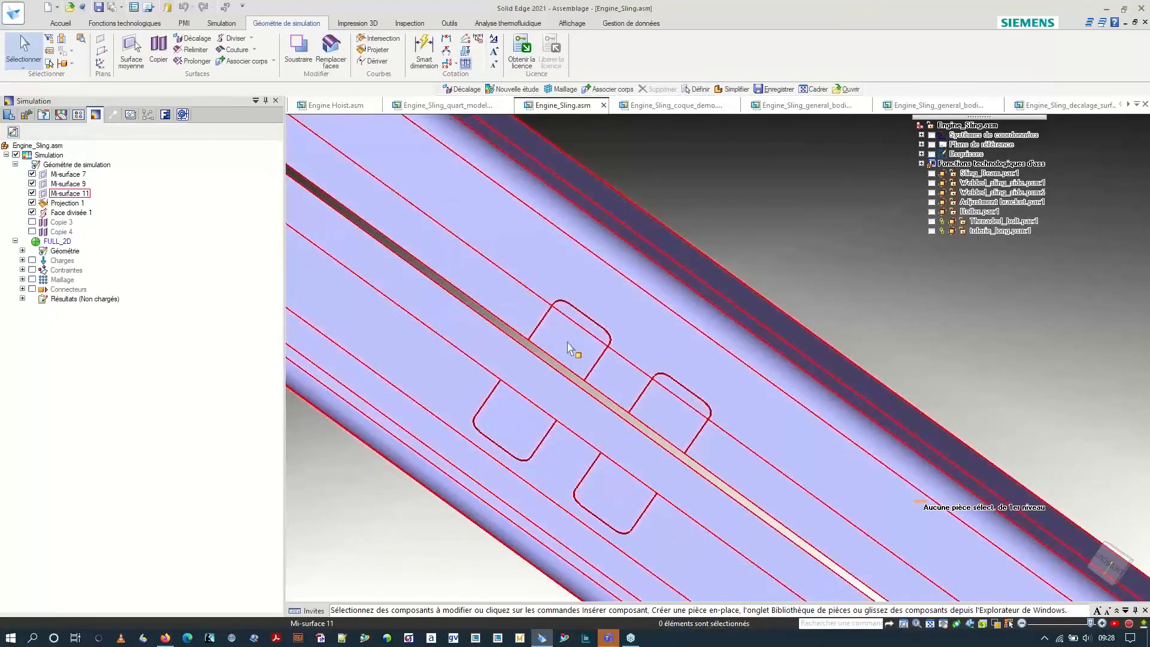
scroll(639, 304, down, 3)
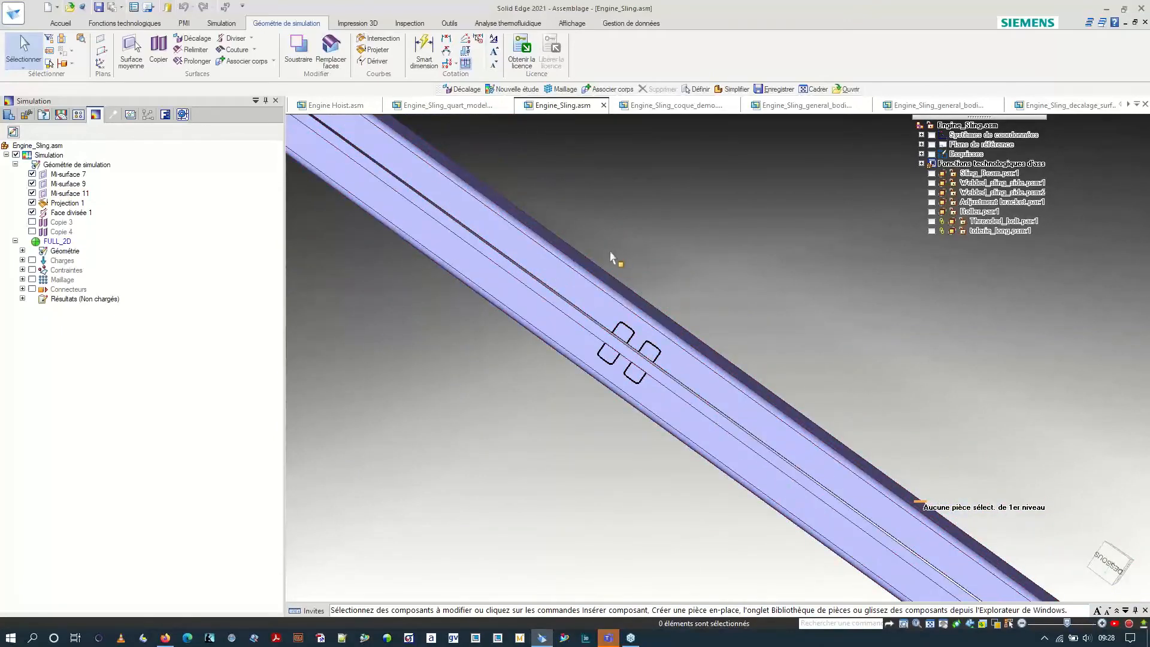
scroll(546, 392, down, 5)
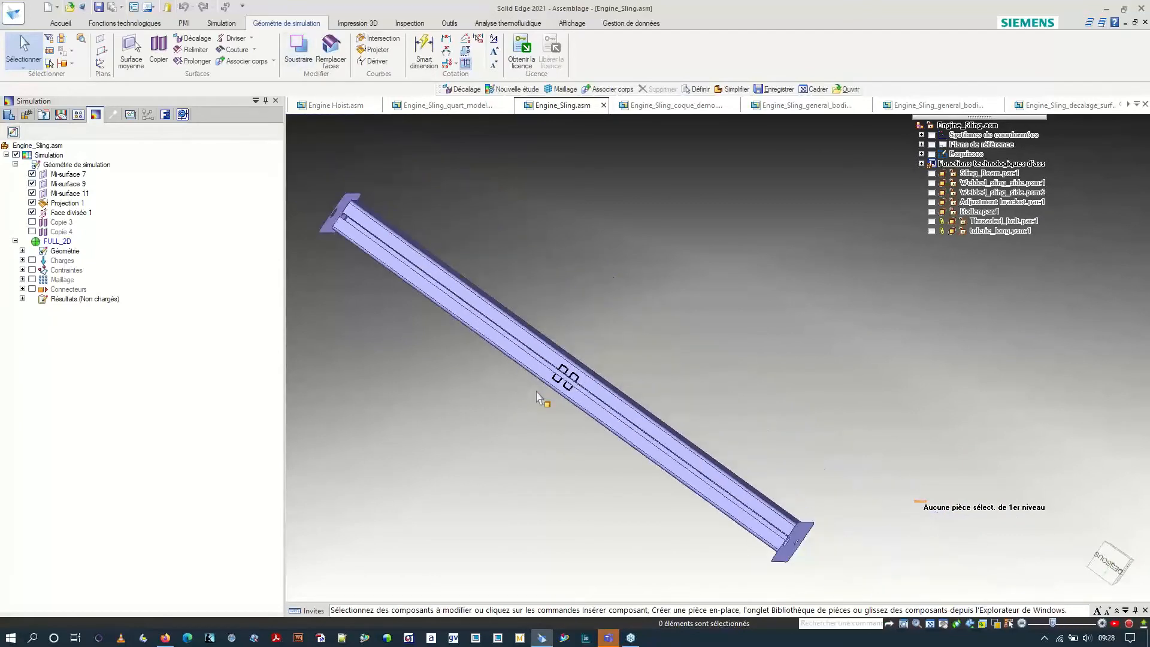
middle_drag(534, 358, 526, 506)
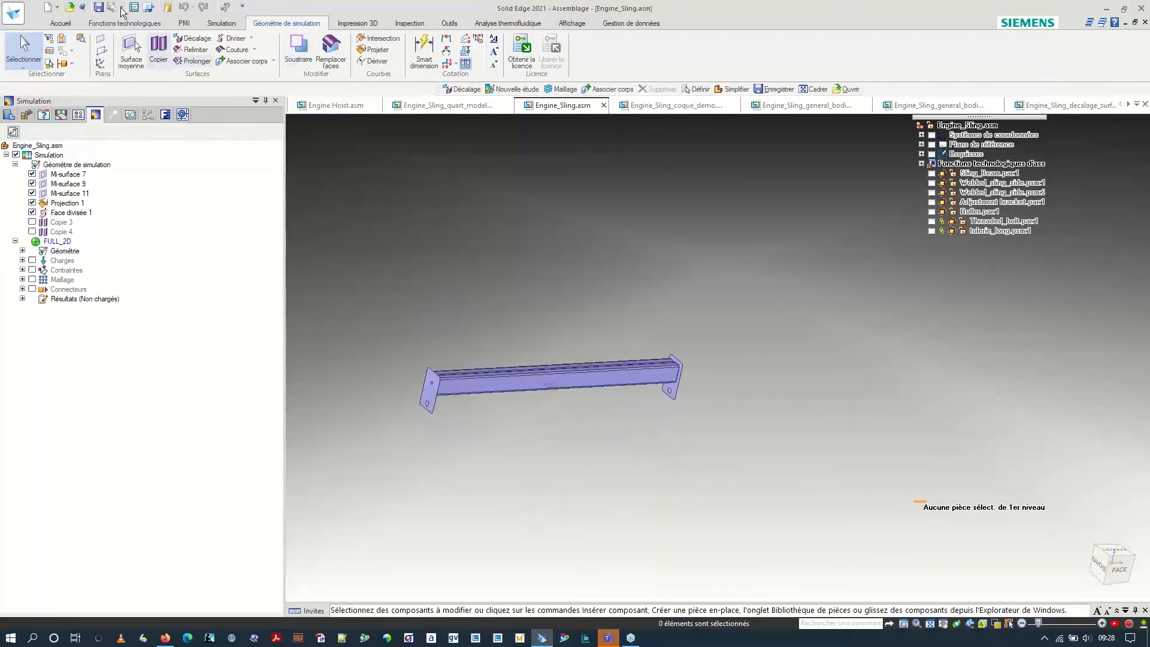
Create a linear static study with a Surface mesh and set the geometry check to warning only.
click(225, 25)
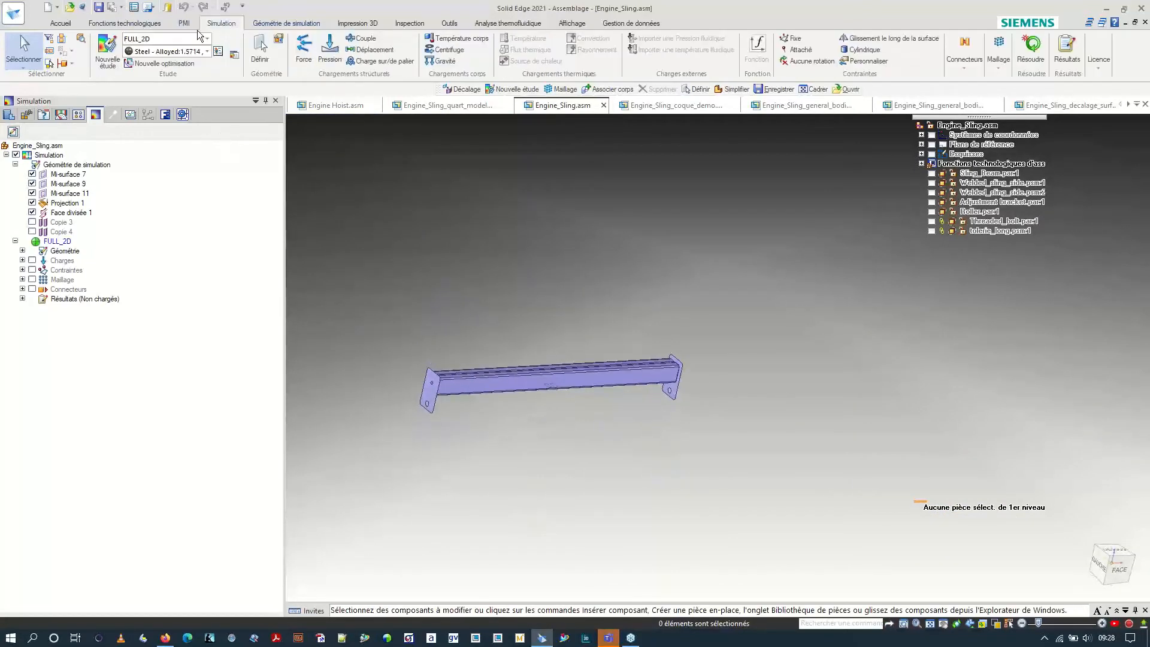
click(108, 51)
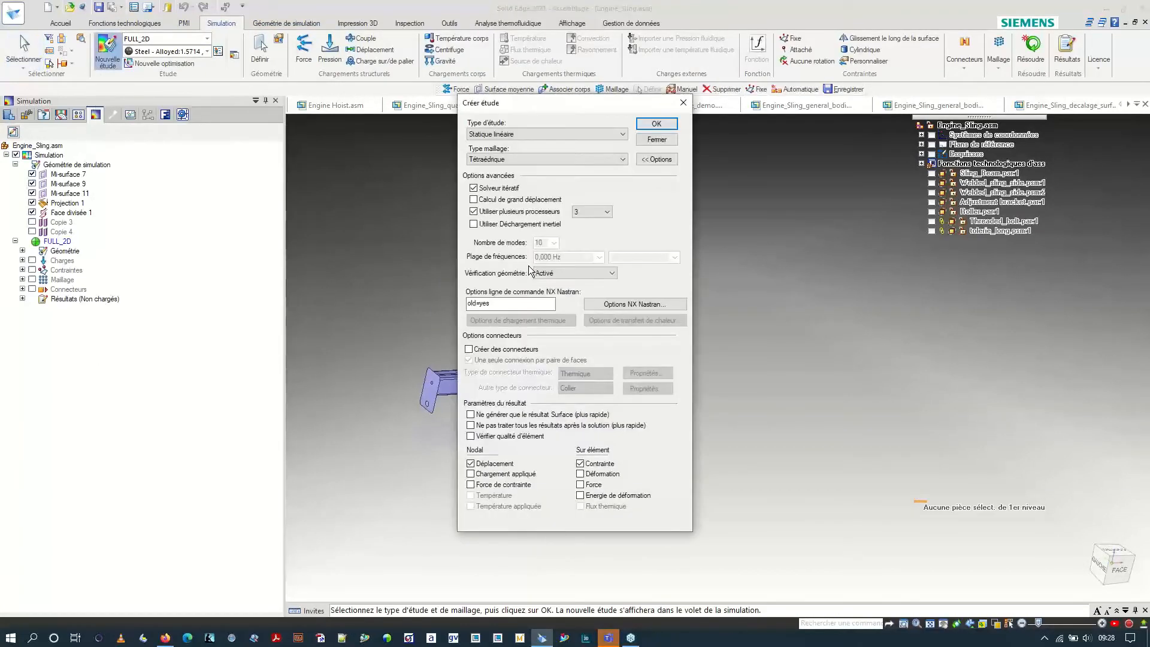
drag(510, 102, 194, 124)
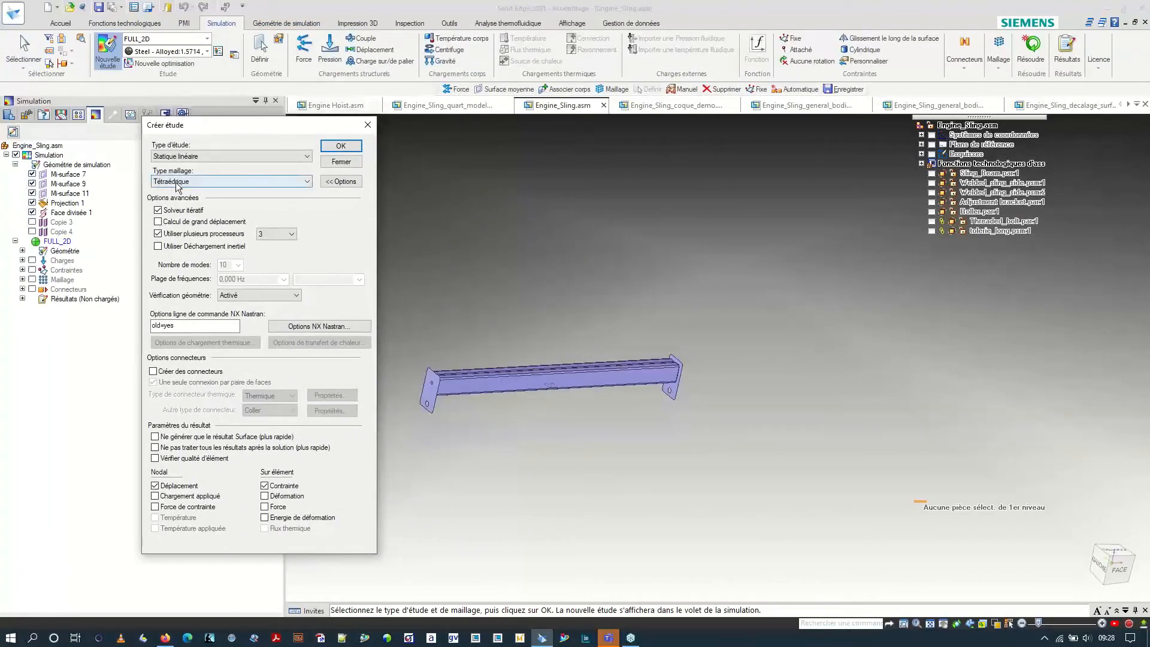
click(186, 182)
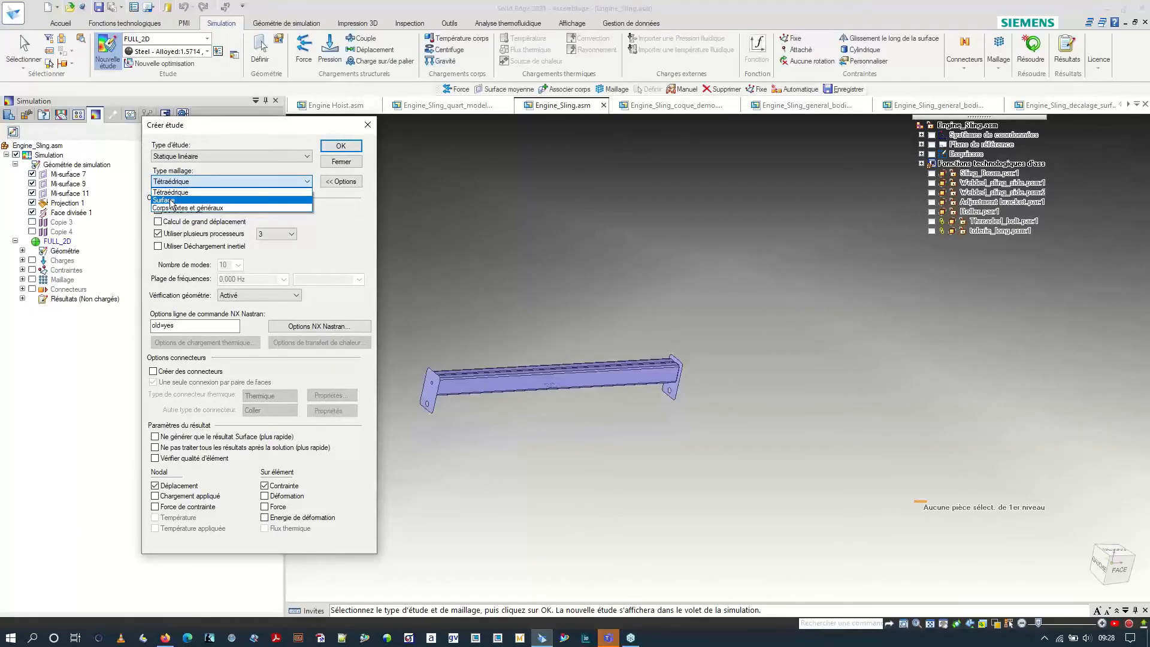
click(171, 202)
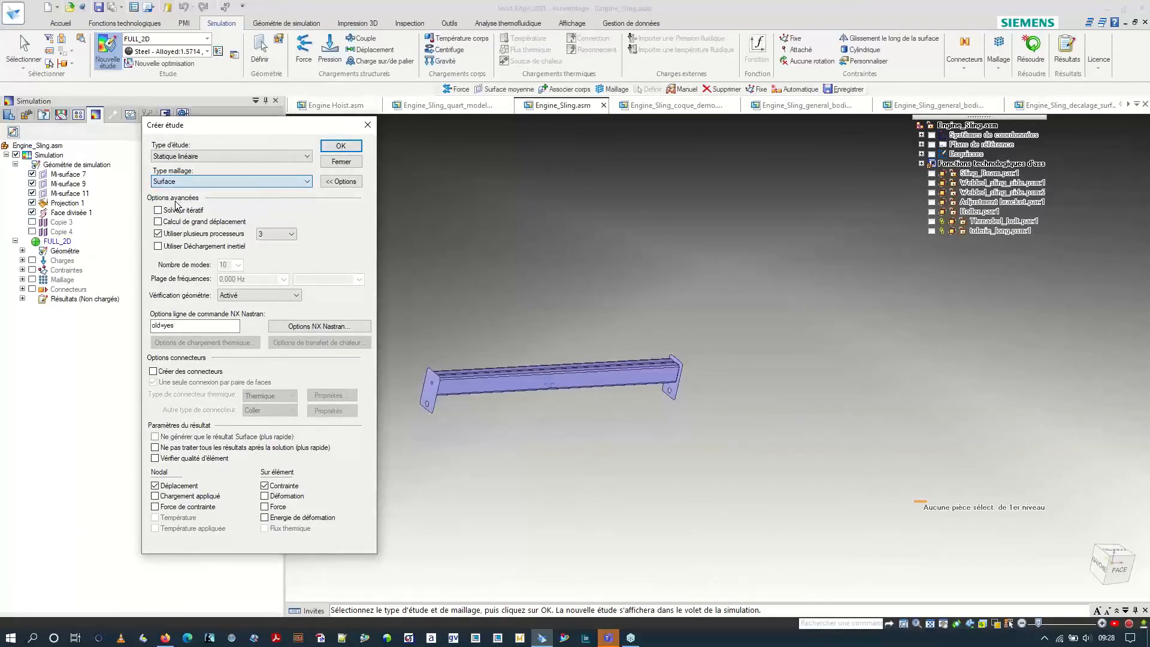
click(270, 296)
click(265, 309)
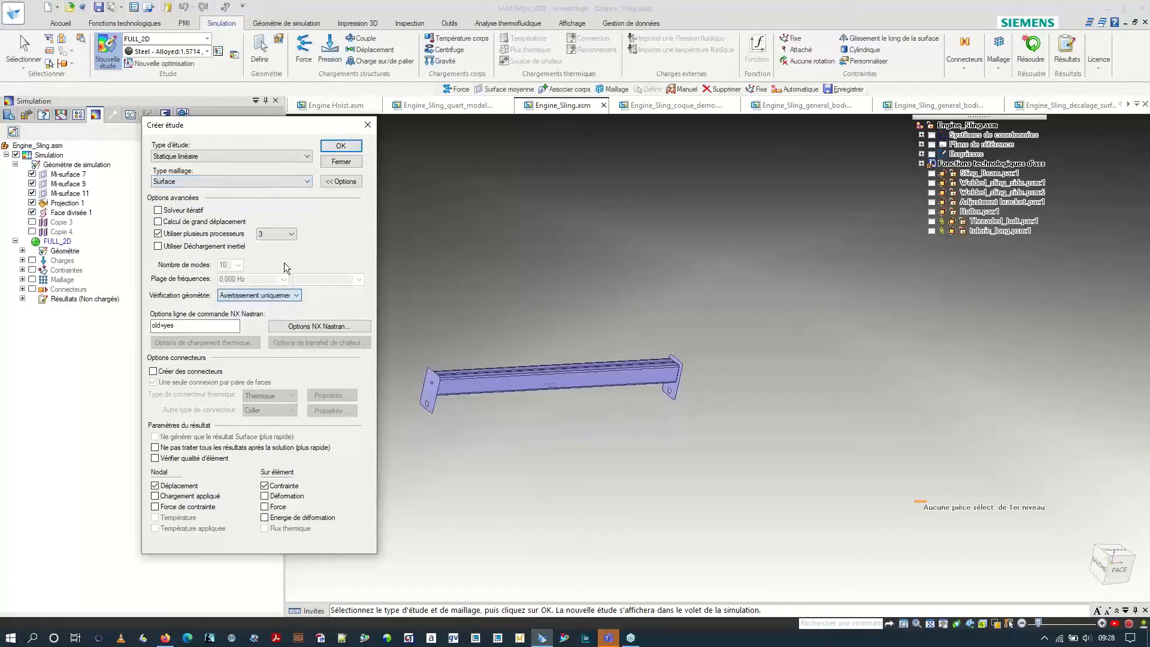
click(339, 146)
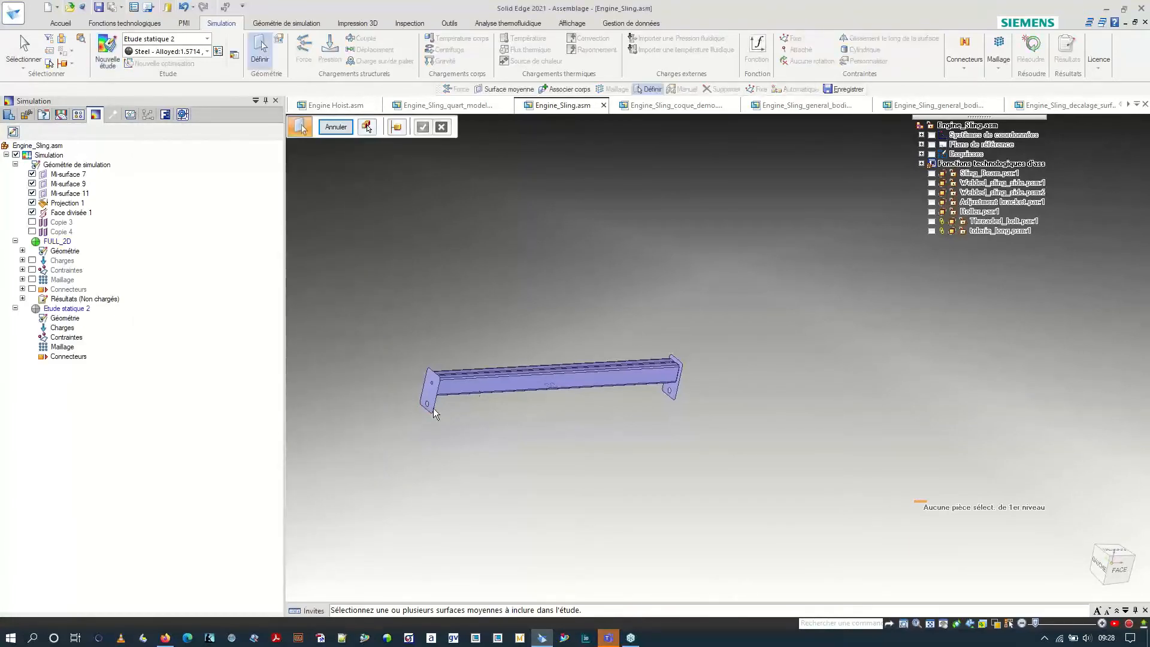
Include the mid-surfaces of both end plates and the beam in the new study's geometry.
click(429, 406)
click(483, 381)
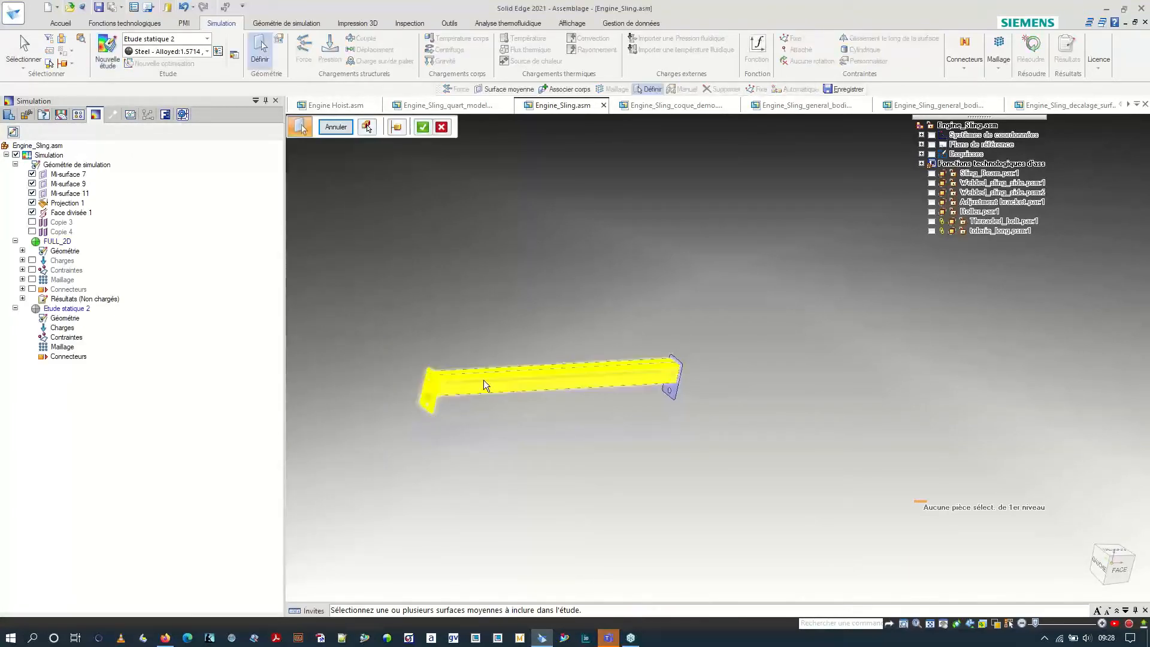
click(673, 394)
click(423, 127)
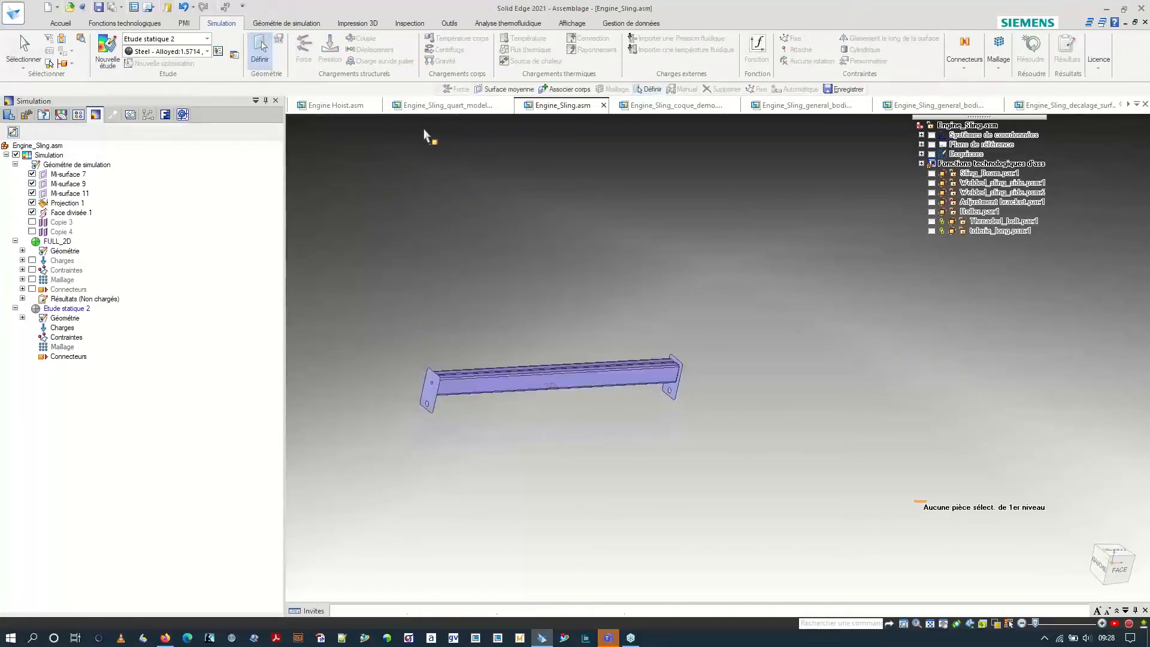
Apply a force of -10000 N to the lower hole's edge on the Mi-surface 7 end plate, using Edge/Corner selection.
scroll(389, 407, up, 3)
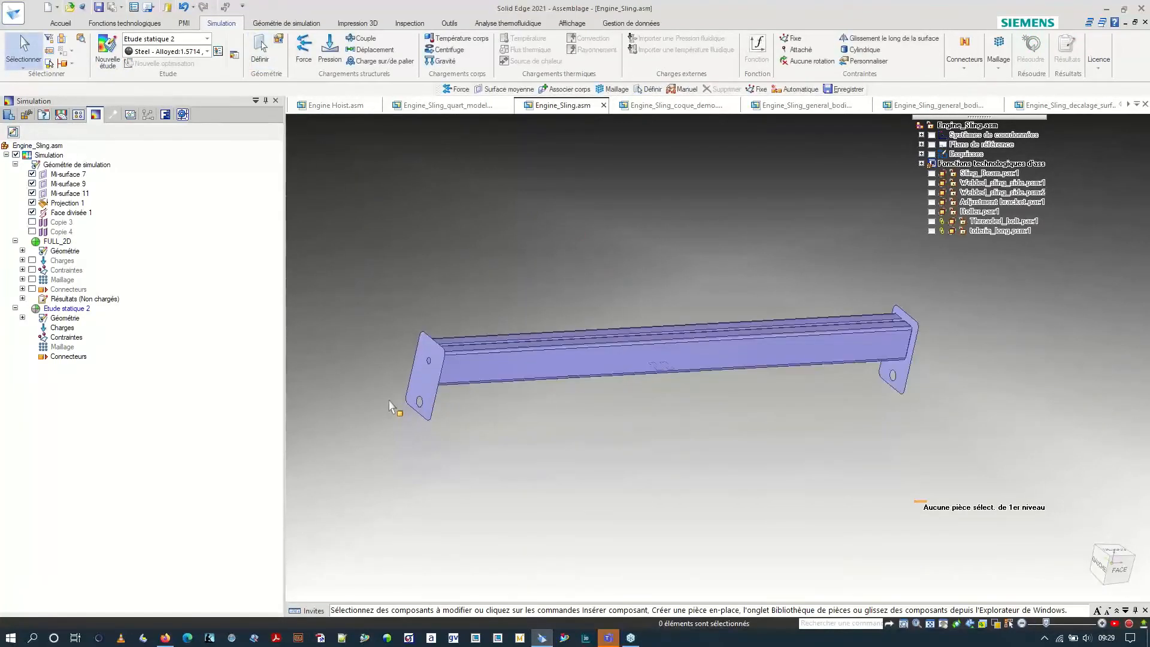
click(304, 49)
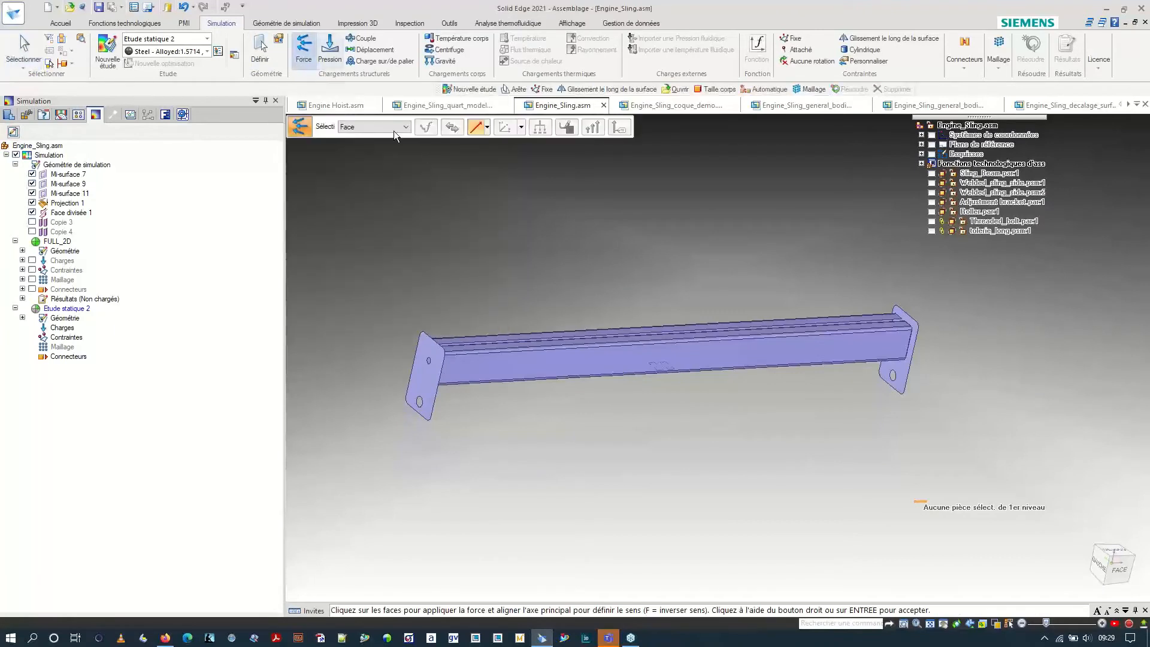
click(369, 127)
click(359, 146)
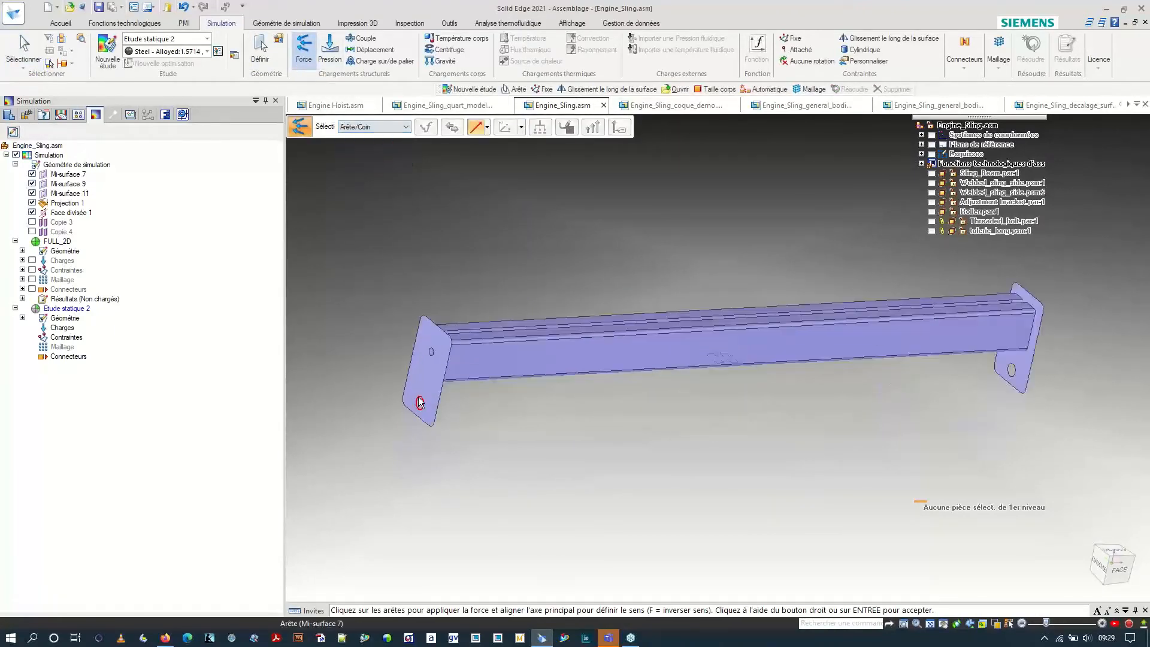
scroll(430, 430, up, 4)
click(421, 429)
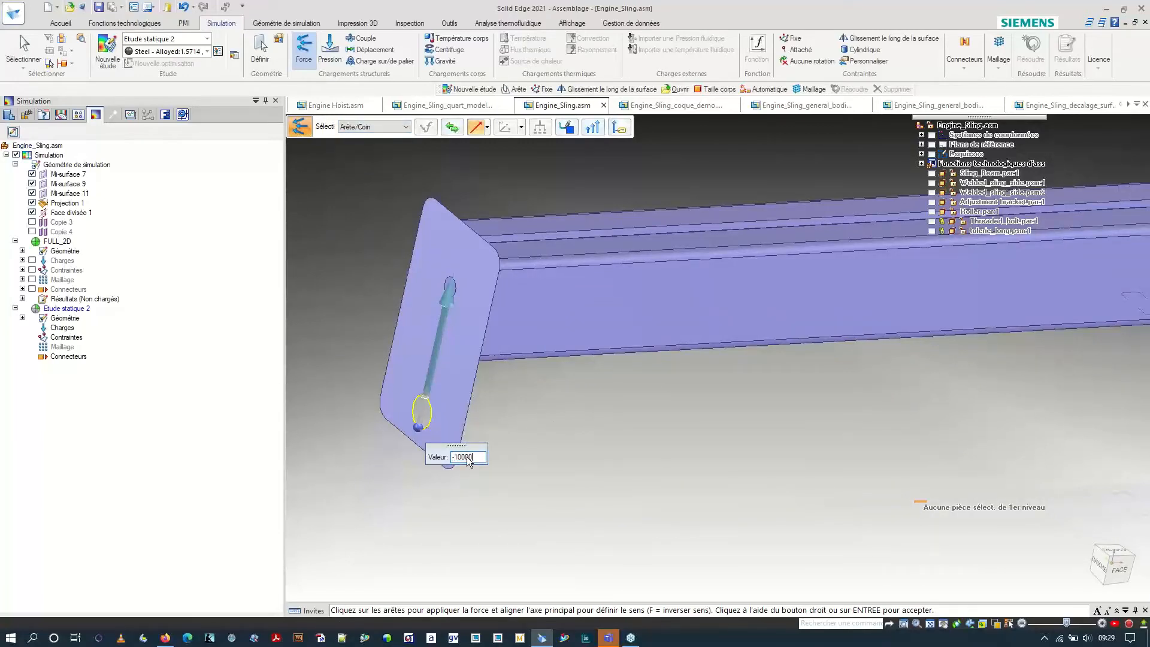
text(-10000)
key(Return)
scroll(975, 323, down, 5)
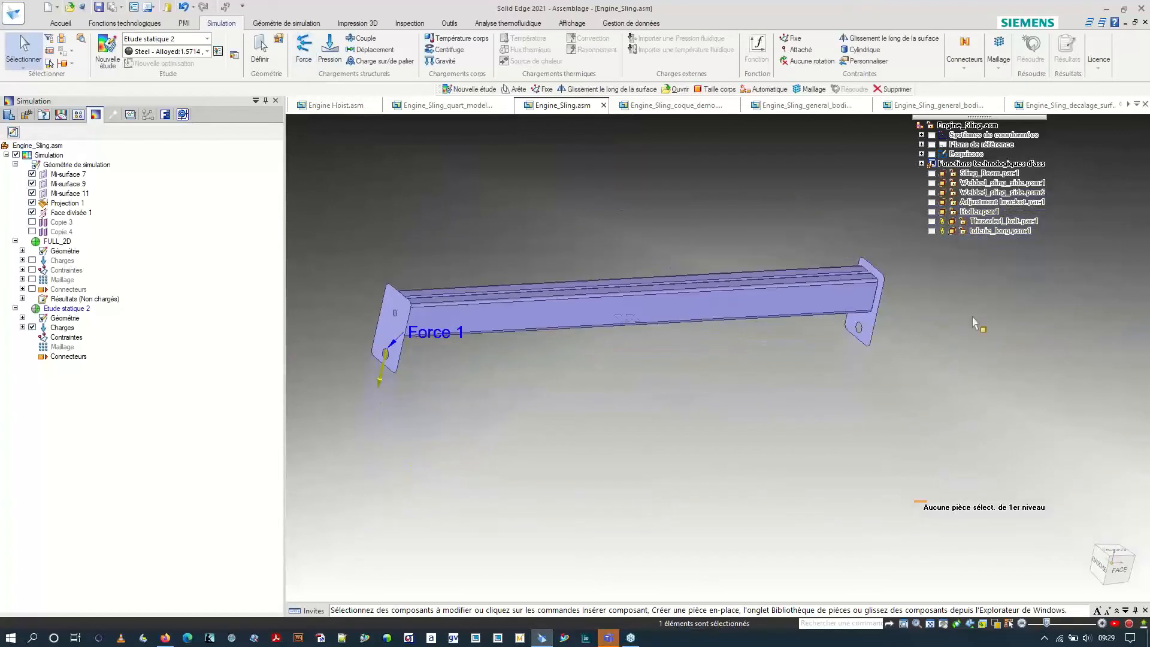
Apply a force of -1000 N to the lower hole's edge on the Mi-surface 9 end plate, using Edge/Corner selection.
scroll(974, 323, up, 3)
click(304, 47)
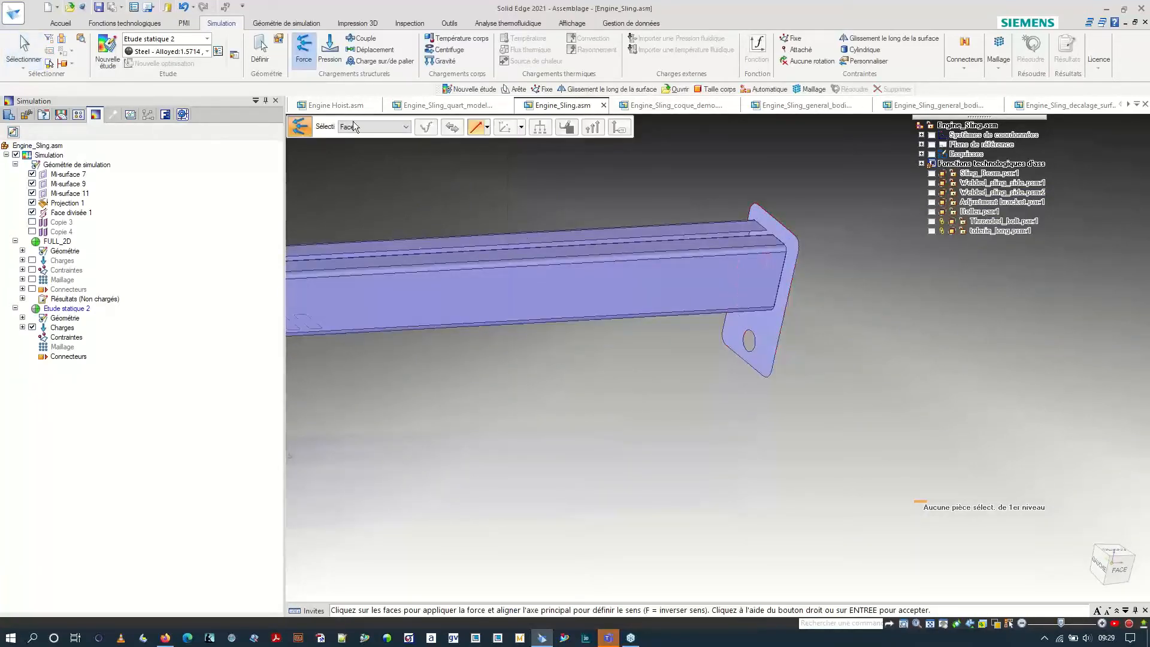
click(364, 127)
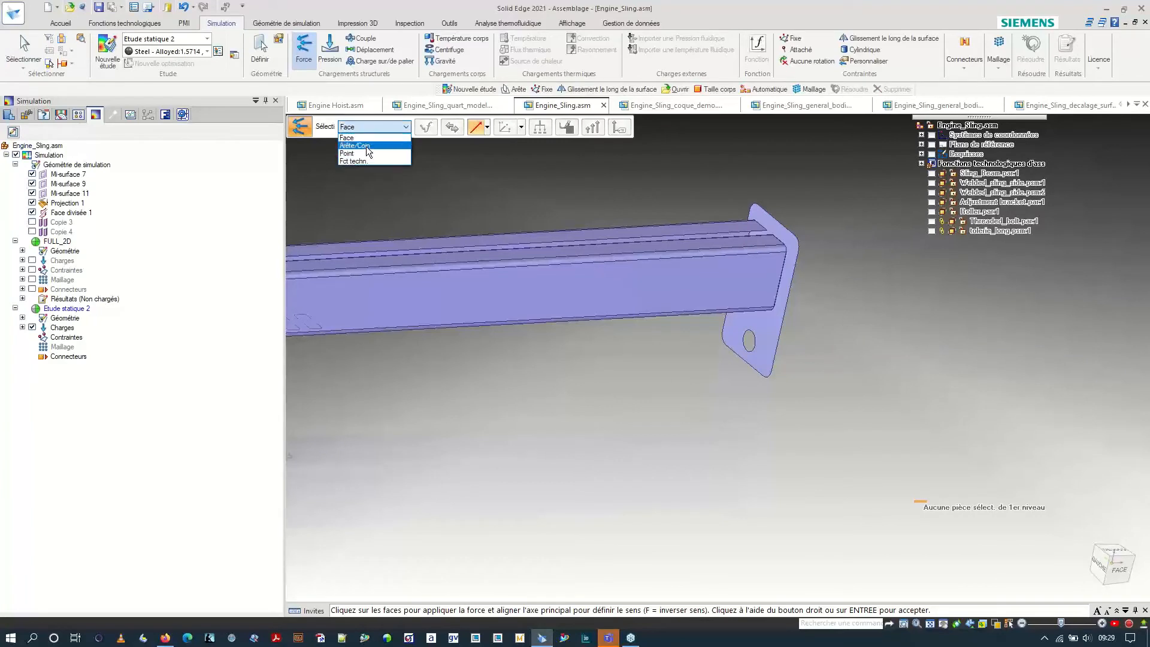
click(365, 146)
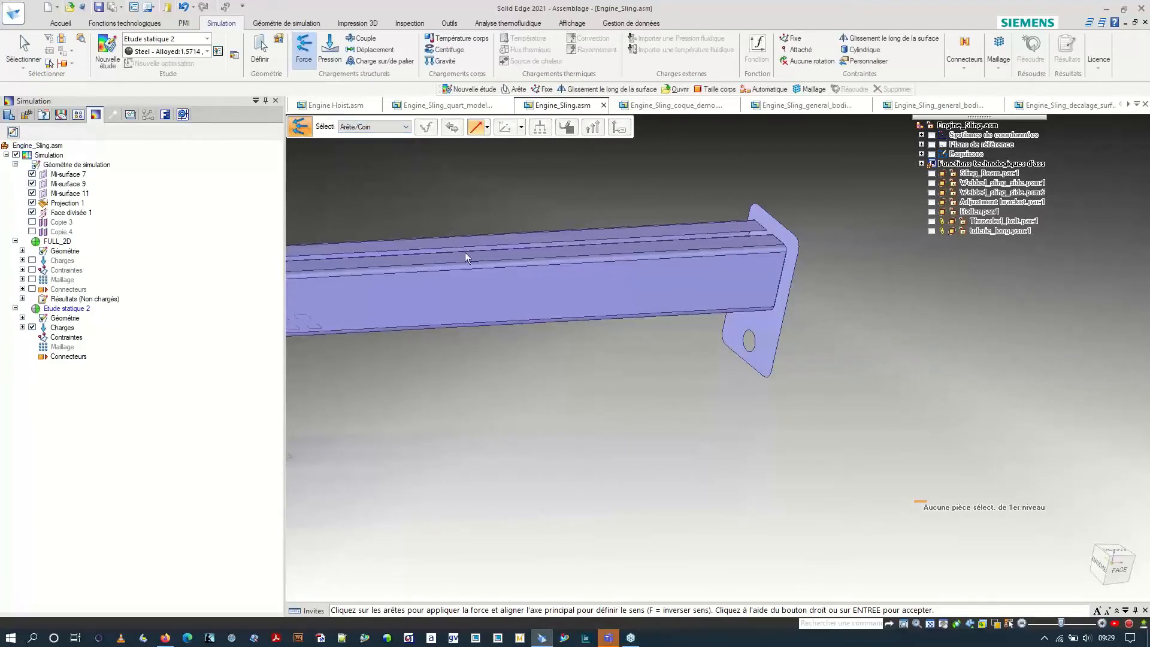
click(755, 349)
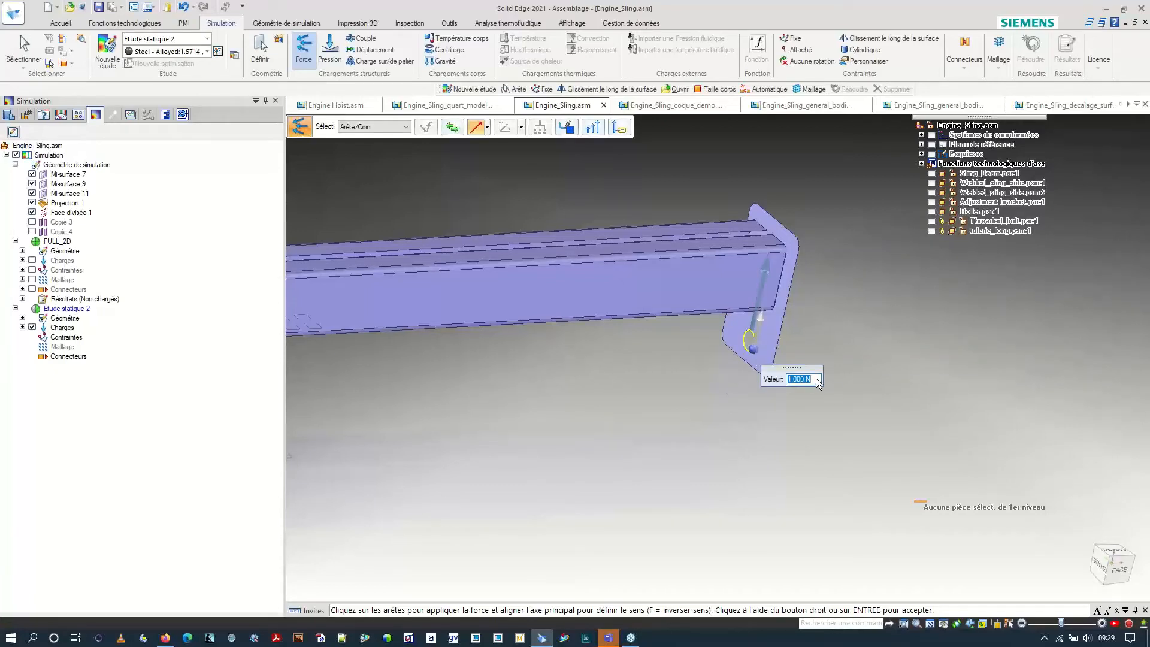
text(-1000)
key(Return)
scroll(836, 363, down, 4)
scroll(837, 364, down, 1)
Apply a Fixed constraint to the four split faces at the middle of the beam's underside.
scroll(685, 346, up, 3)
middle_drag(684, 346, 637, 221)
click(791, 38)
scroll(635, 360, up, 5)
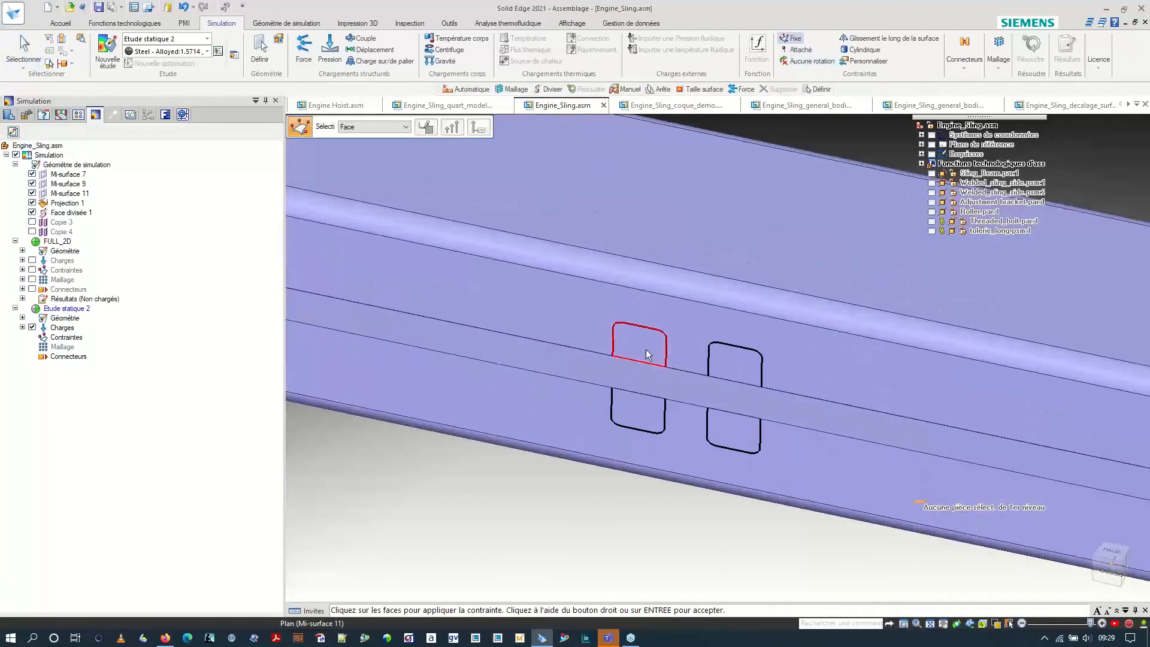
click(648, 356)
click(739, 361)
click(736, 439)
click(638, 413)
scroll(629, 395, down, 5)
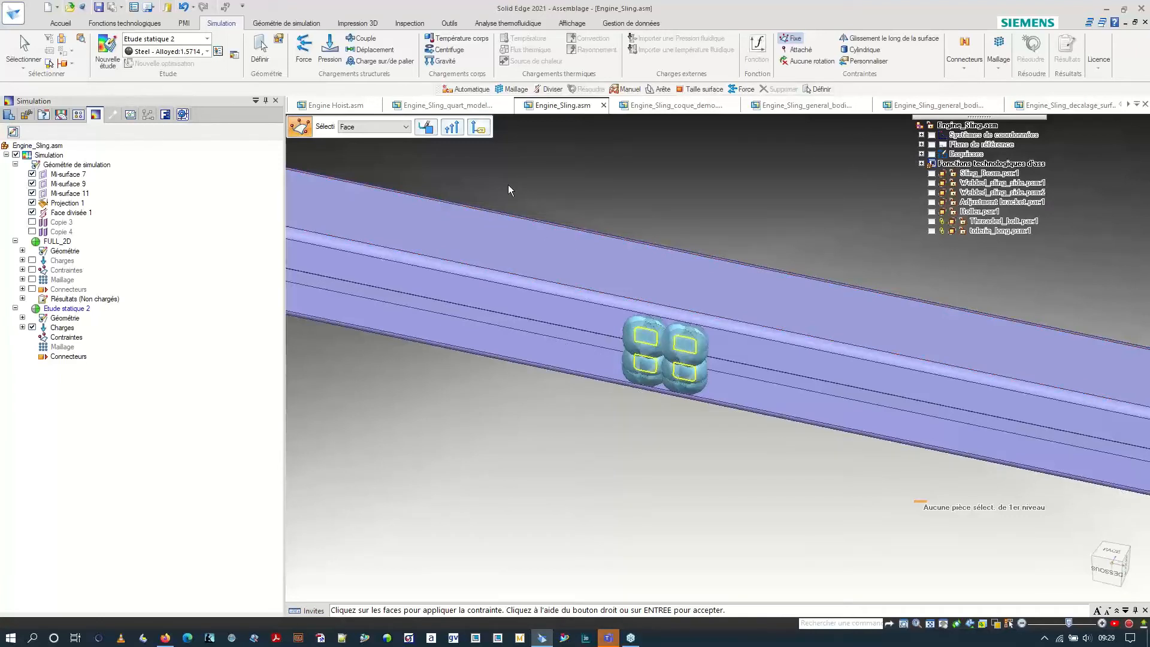
right_click(537, 174)
Create a glued edge connector from the beam's end edges to the Mi-surface 9 end plate with a search distance of 5 mm.
scroll(573, 395, down, 5)
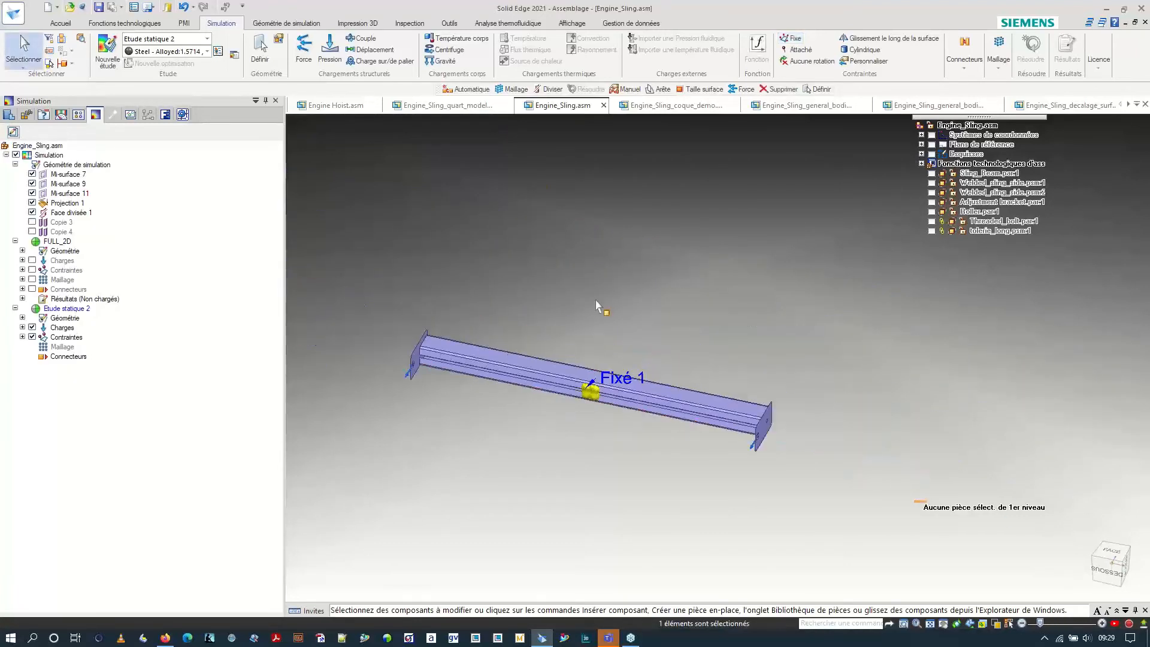
scroll(751, 379, up, 5)
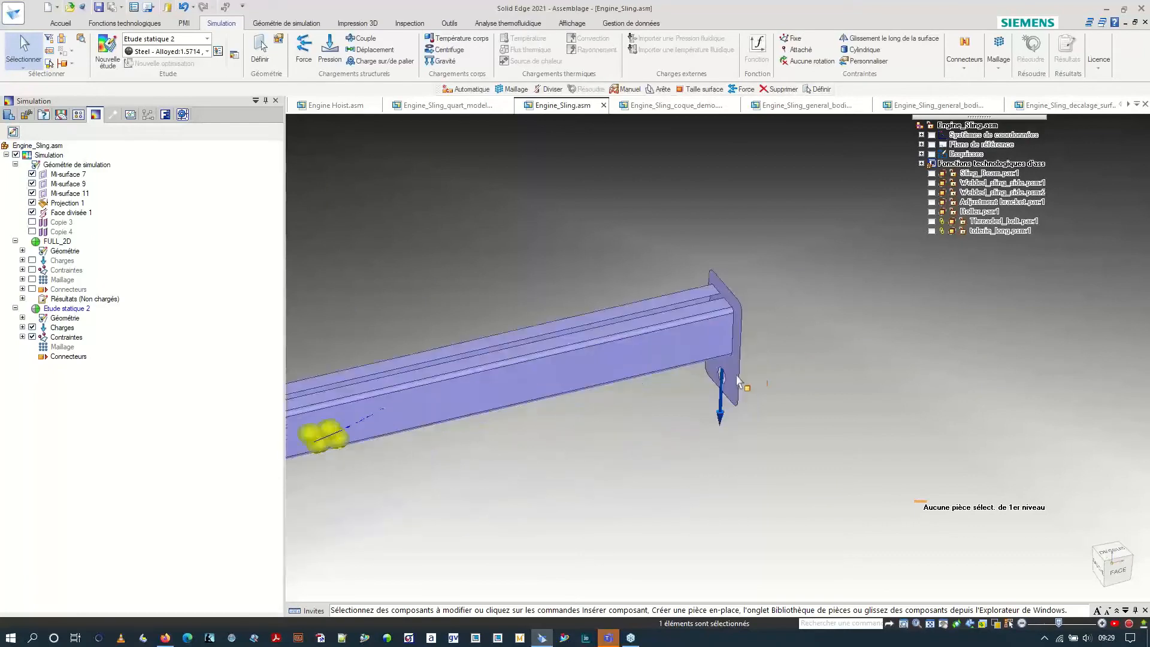
middle_drag(687, 388, 652, 362)
scroll(784, 323, up, 3)
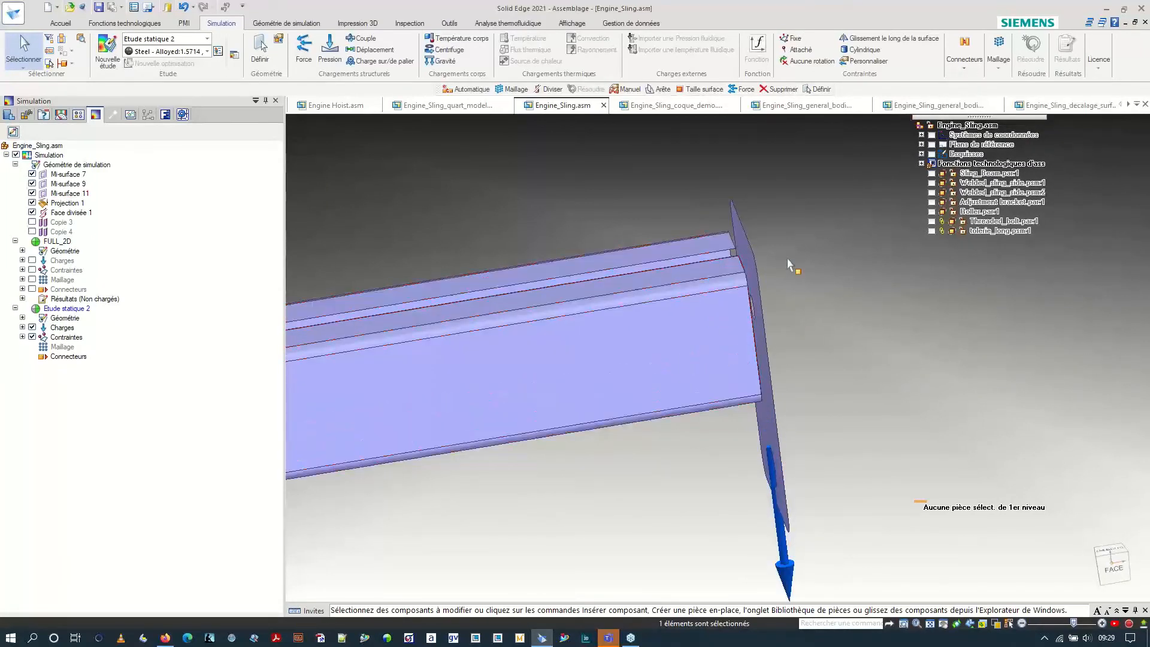
click(964, 67)
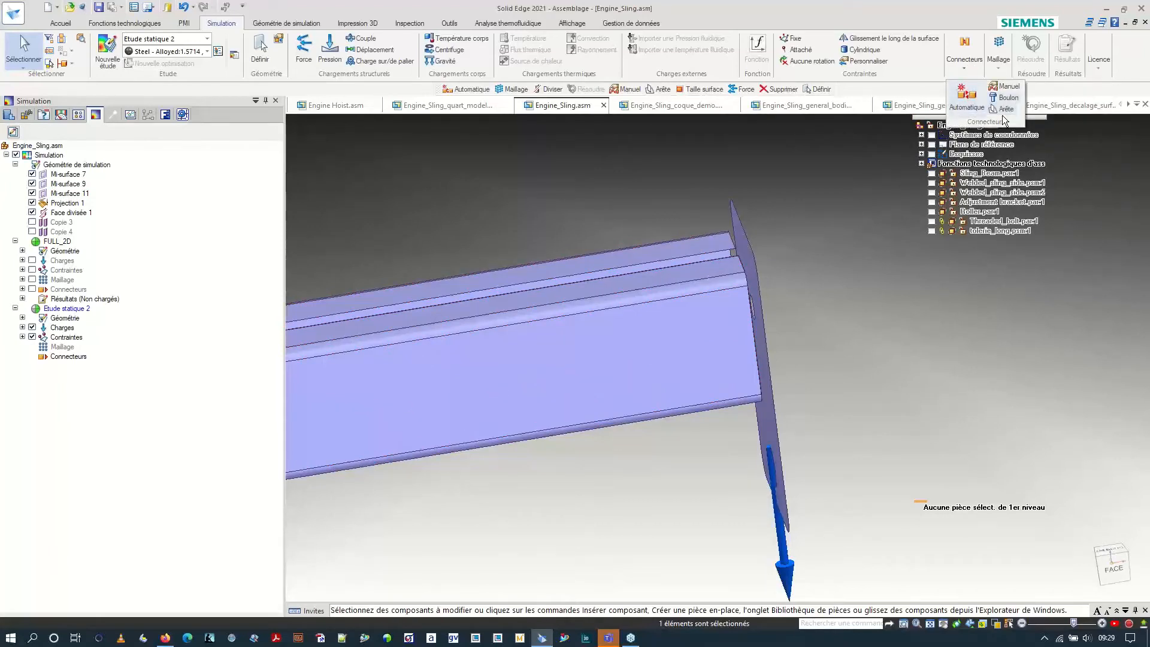
click(1002, 110)
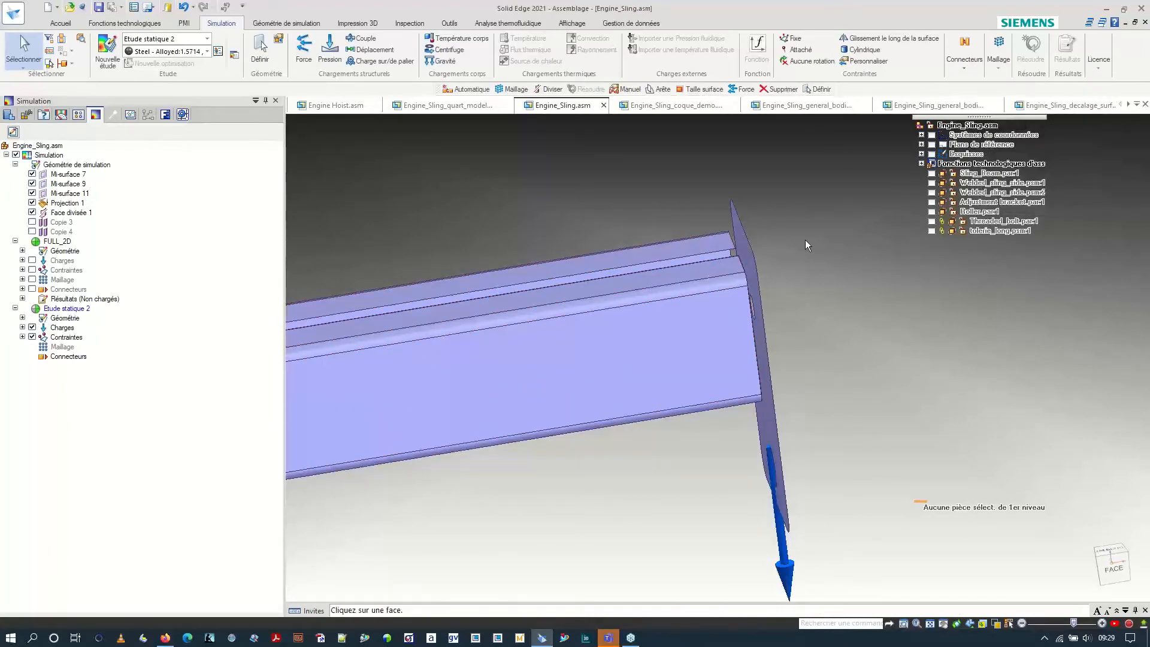
scroll(741, 280, up, 2)
middle_drag(701, 305, 691, 262)
drag(697, 278, 742, 444)
middle_drag(664, 352, 797, 339)
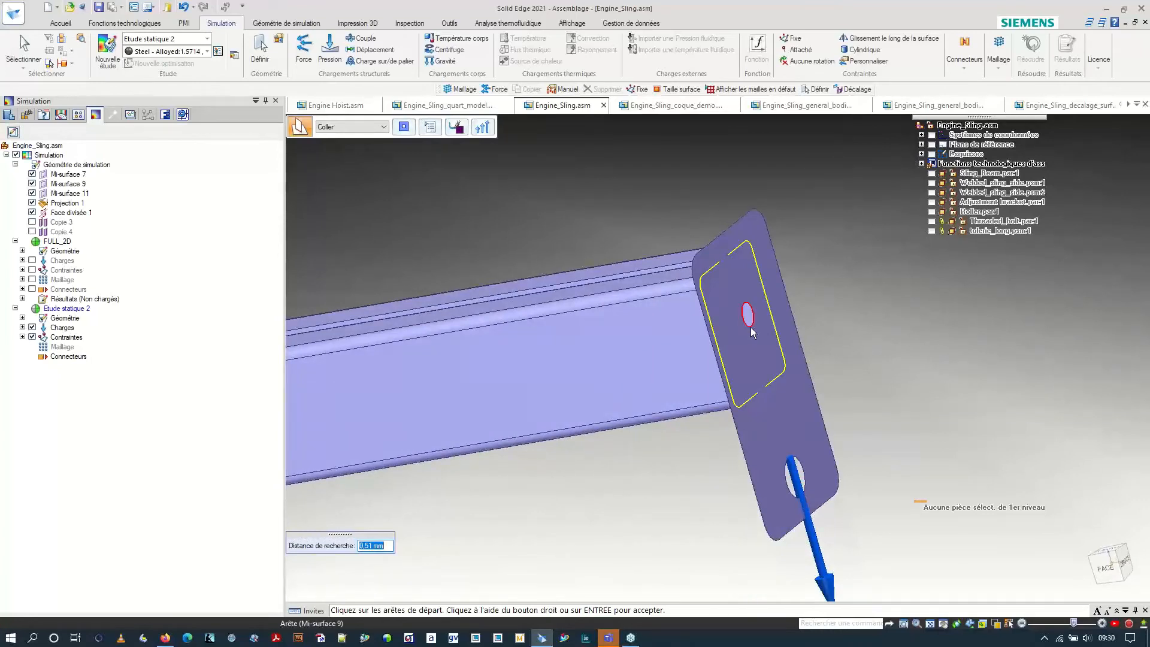
middle_drag(626, 461, 781, 365)
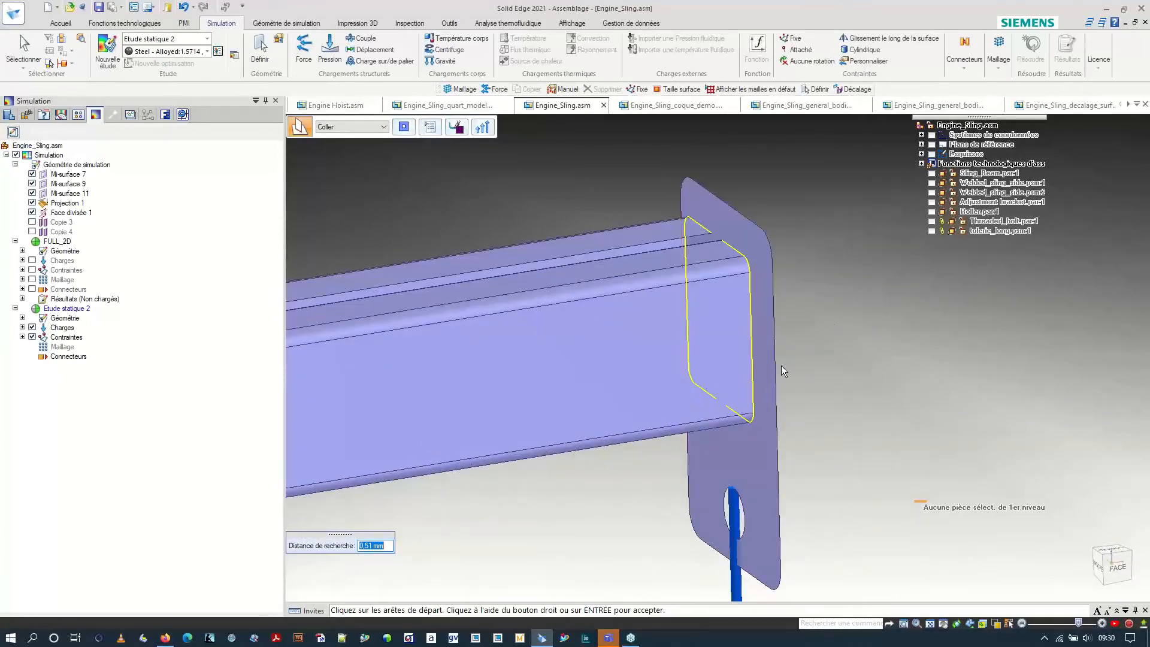
right_click(828, 295)
click(763, 315)
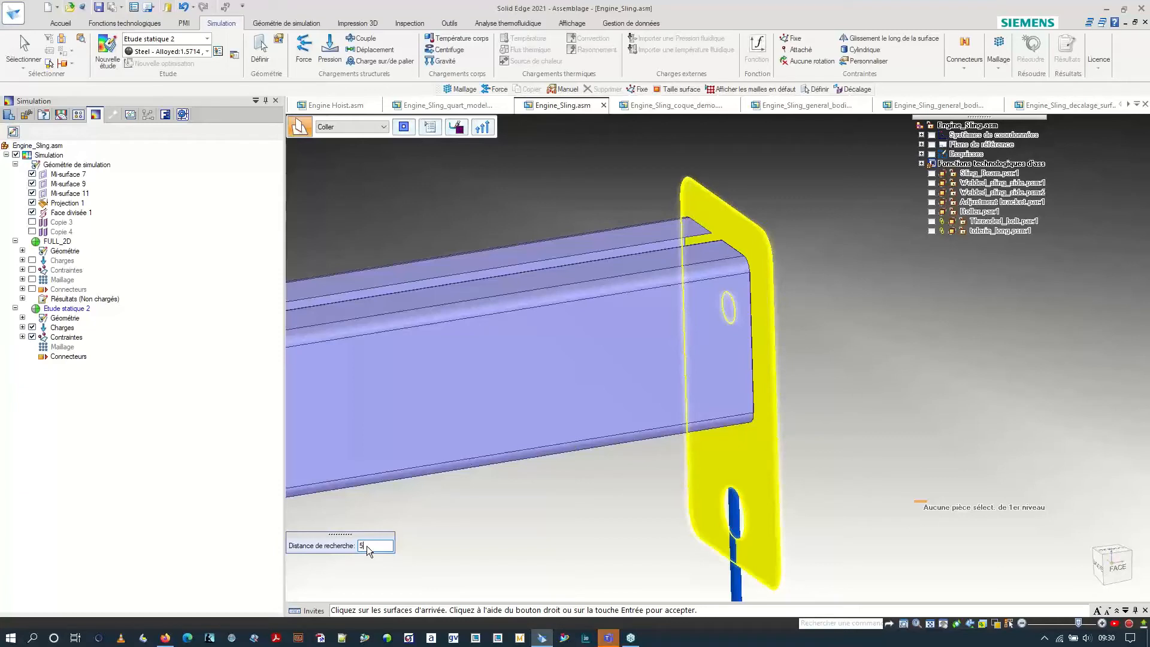
key(Return)
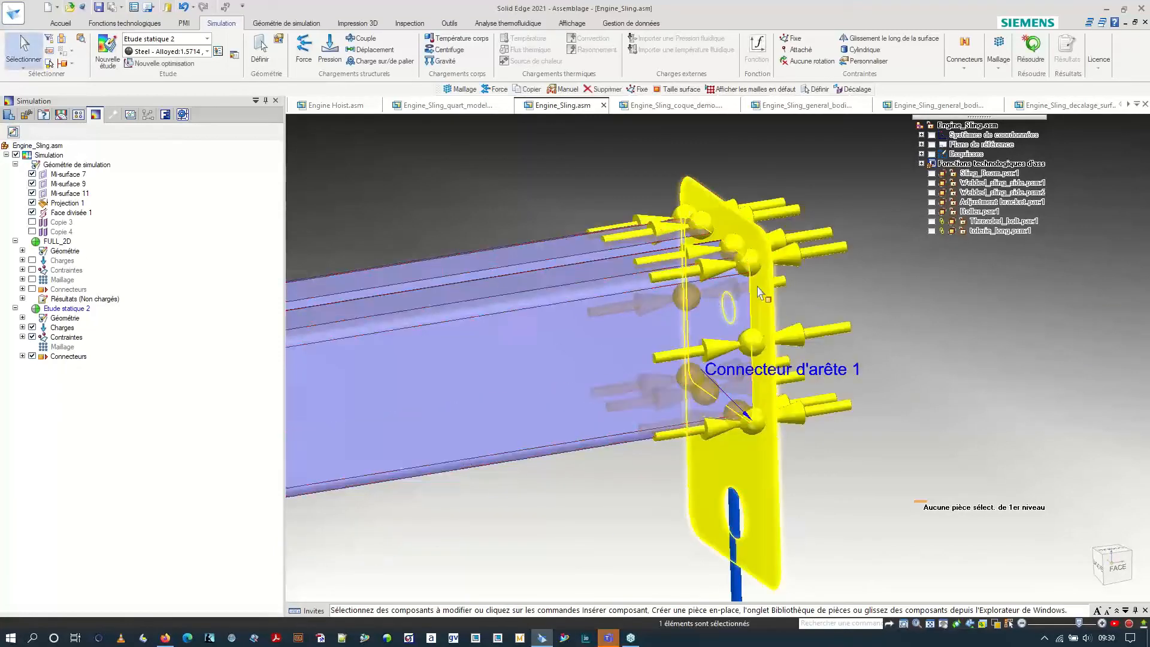
Create a glued edge connector from the beam's other end edges to the Mi-surface 7 end plate with a search distance of 5 mm.
scroll(778, 296, down, 3)
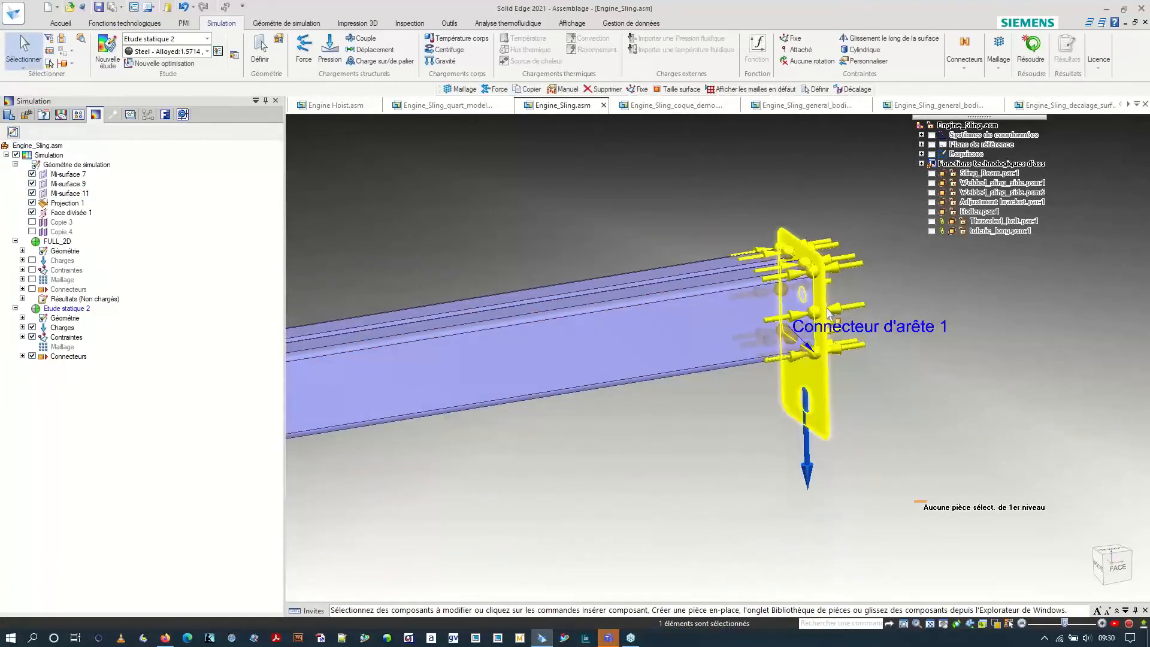
scroll(826, 311, down, 2)
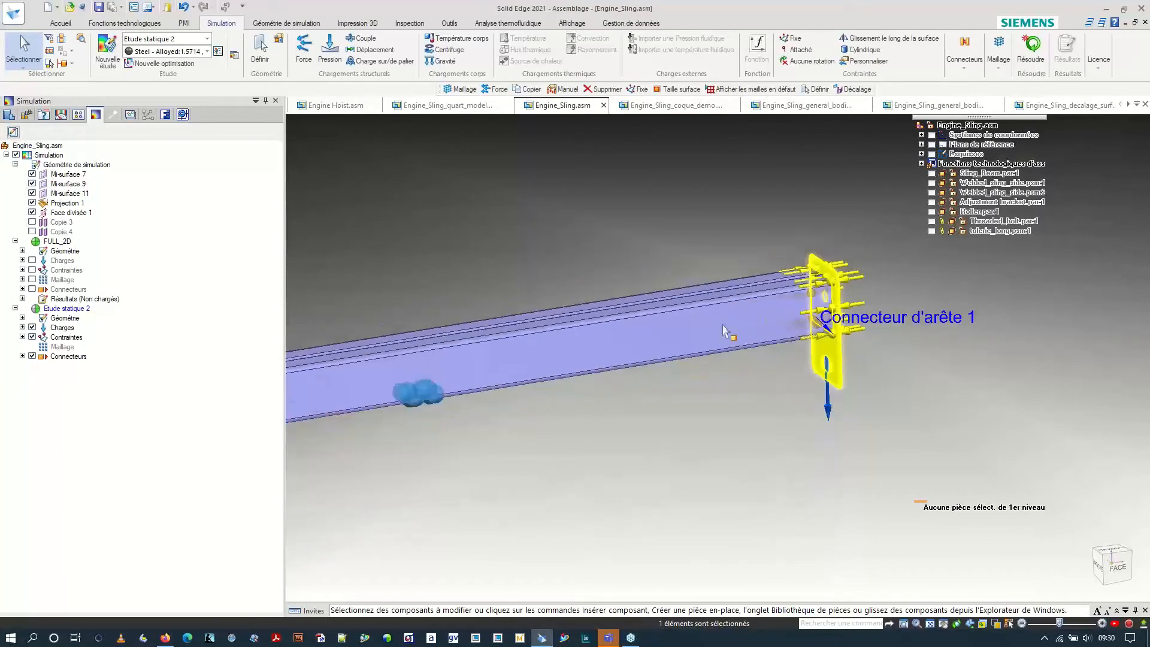
scroll(723, 391, down, 2)
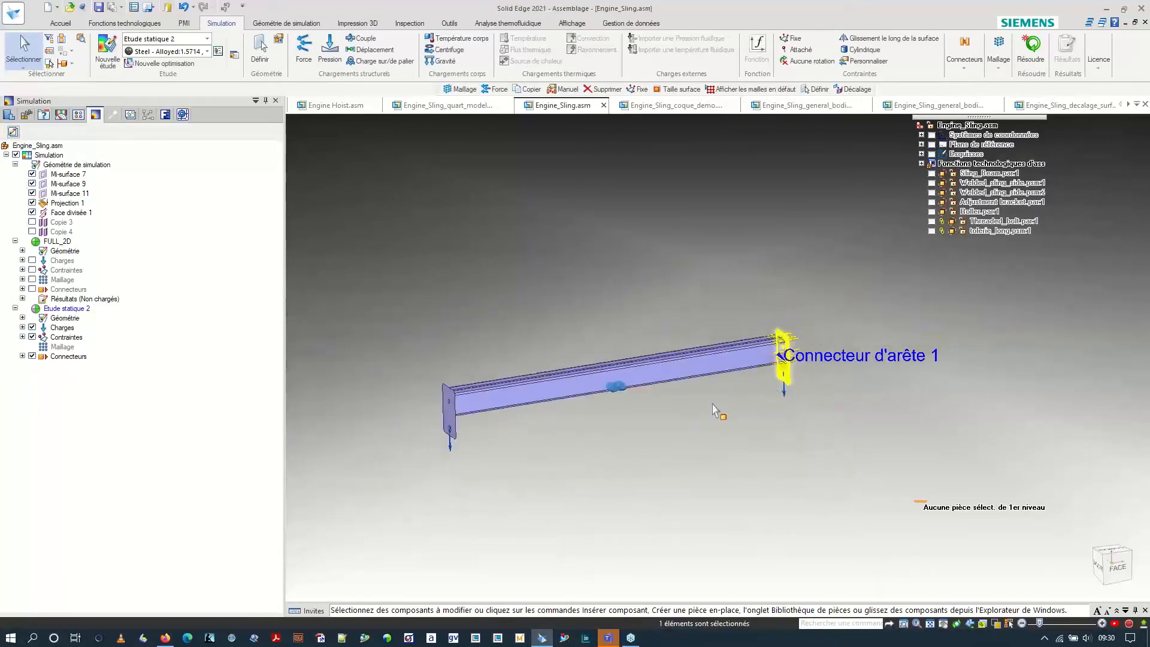
scroll(469, 436, up, 5)
middle_drag(376, 404, 390, 450)
scroll(425, 213, up, 3)
click(968, 64)
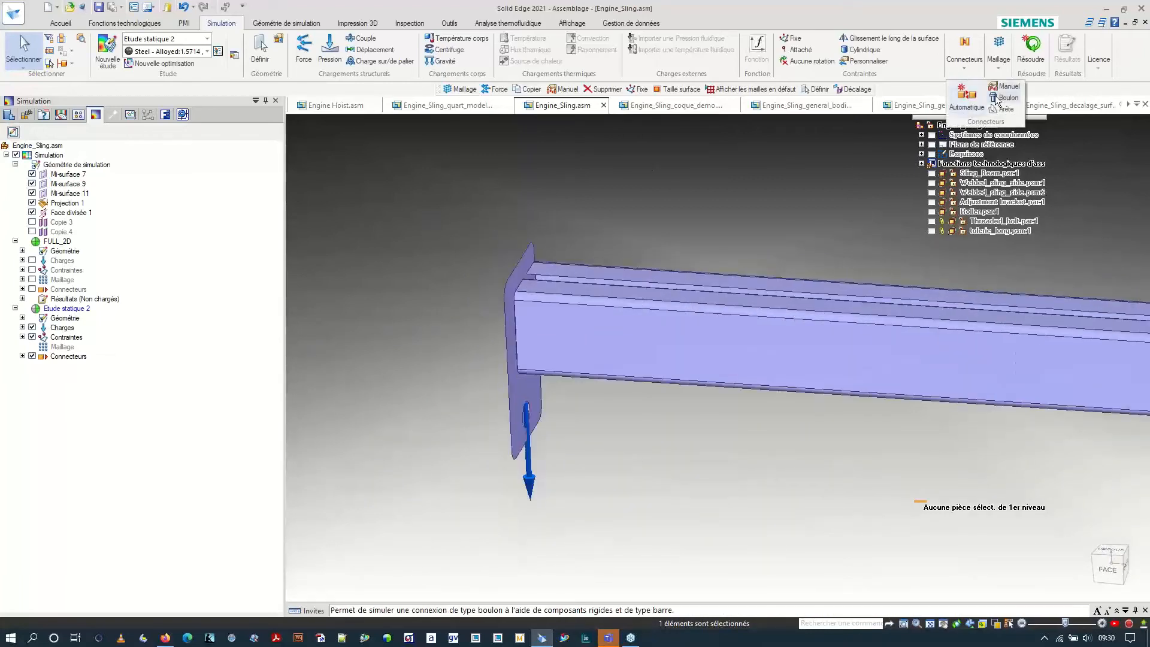
click(1005, 108)
middle_drag(679, 291, 641, 256)
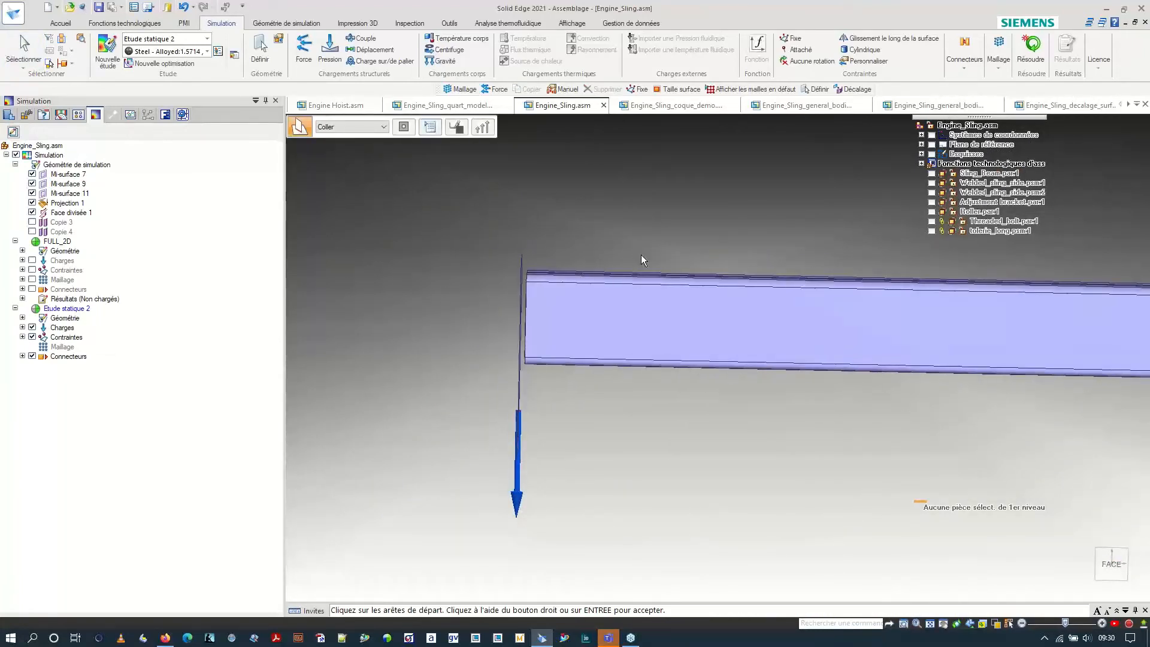
click(550, 372)
middle_drag(573, 301, 422, 289)
right_click(426, 276)
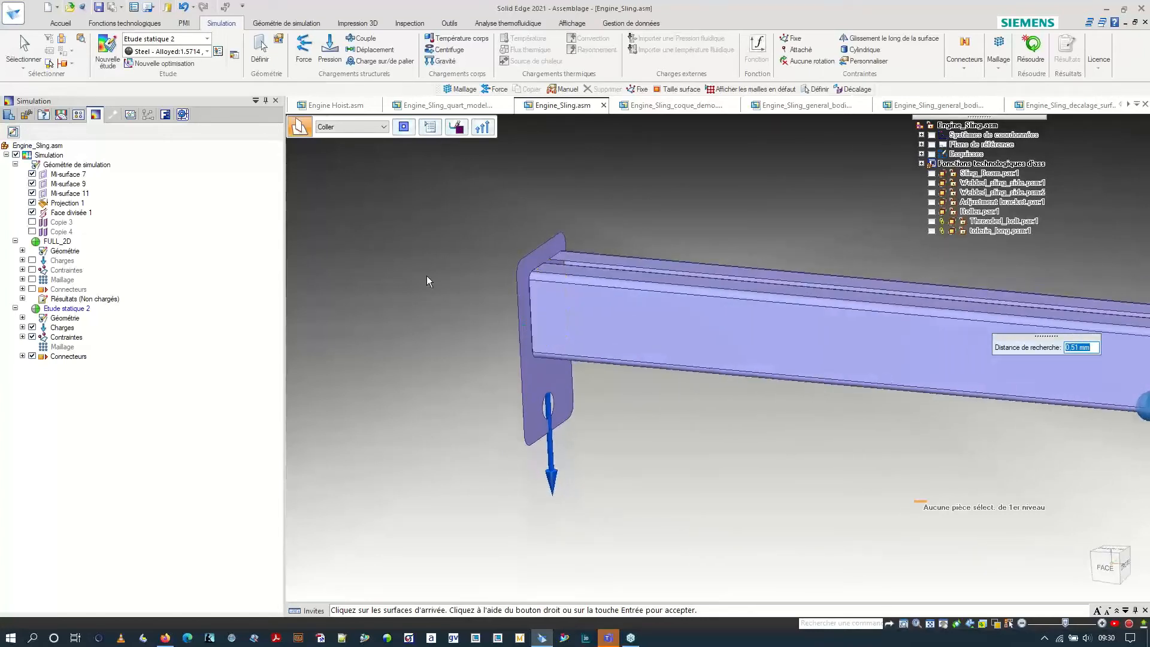
click(531, 379)
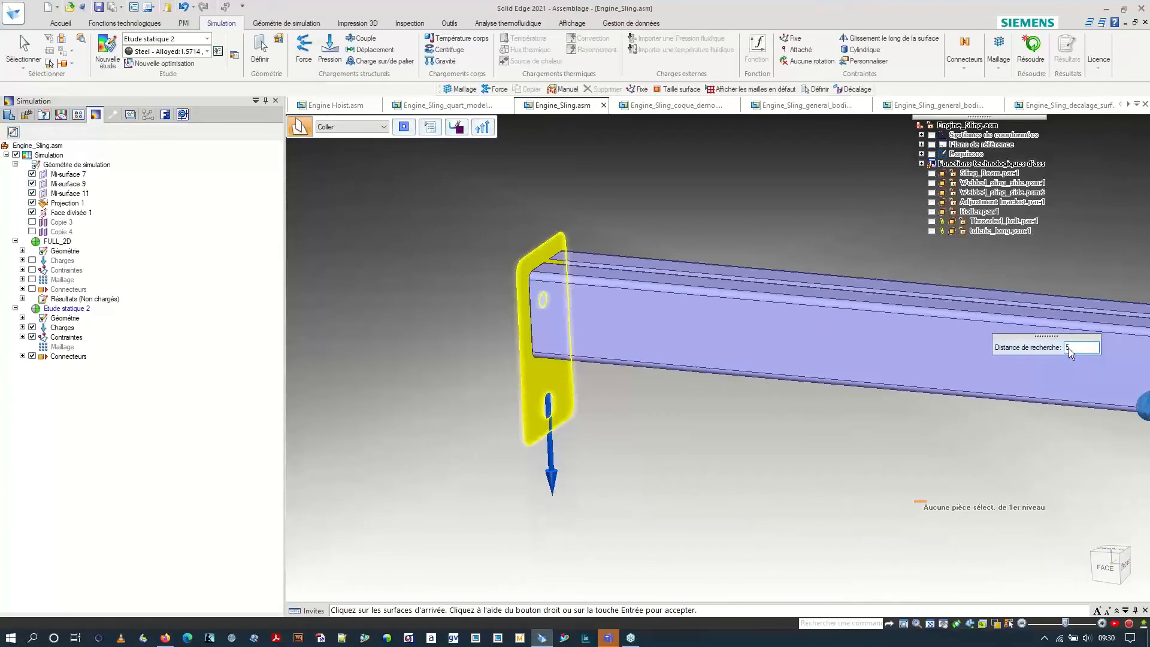
key(Return)
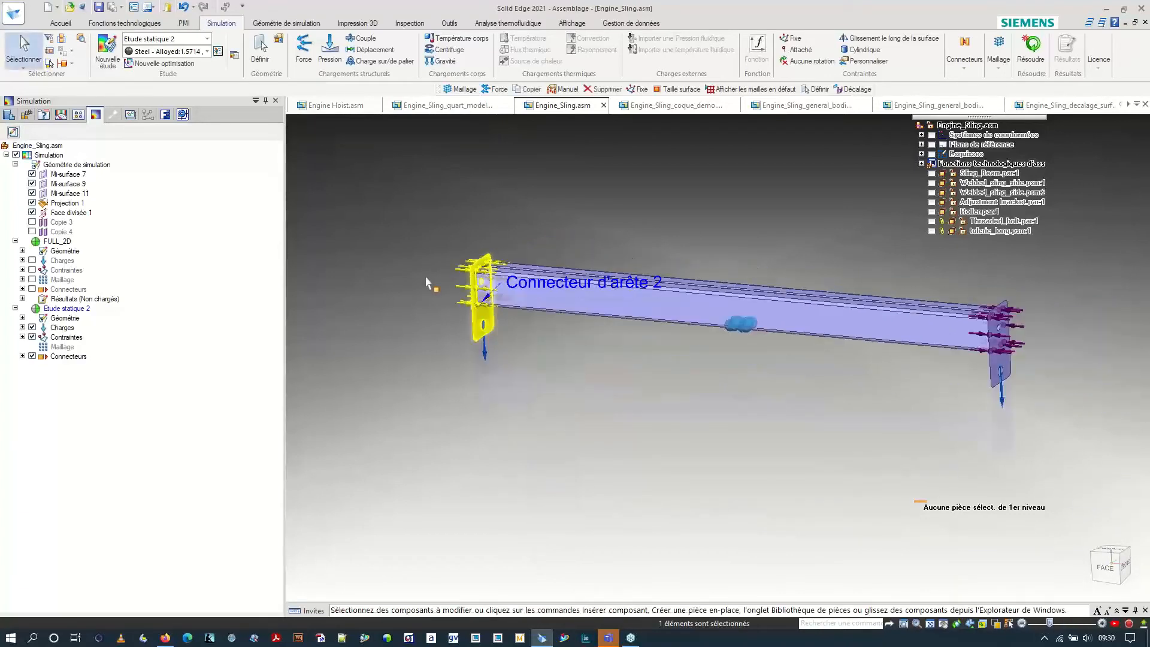
click(680, 203)
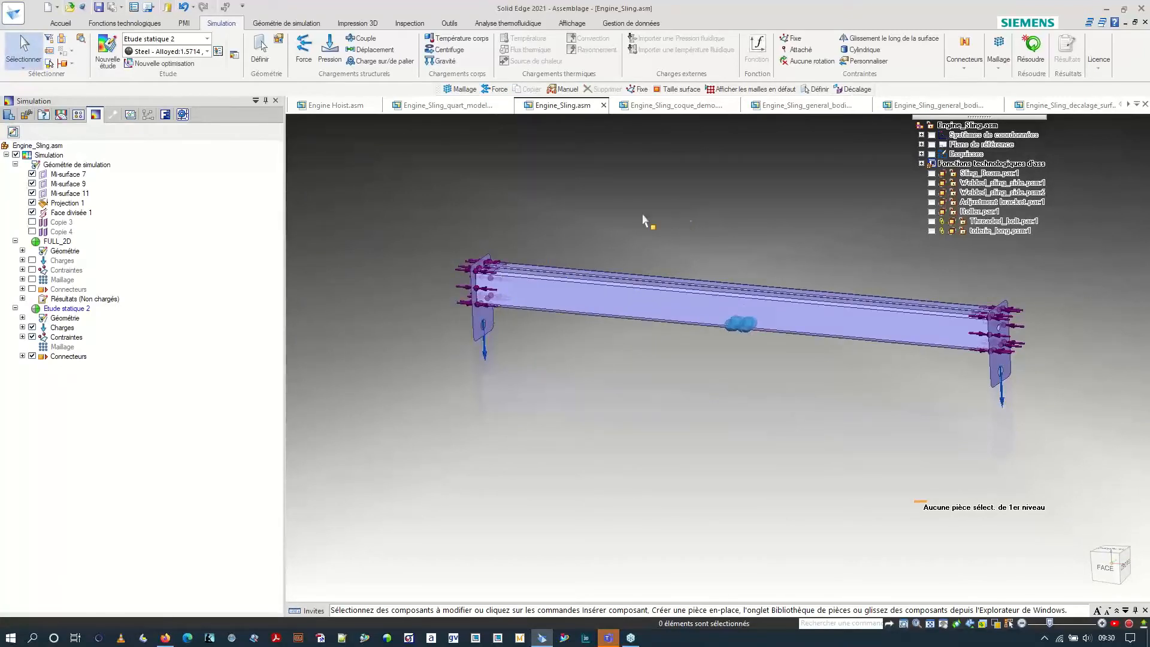
Mesh the study at the finest subjective level with an identical component mesh size of 3.35 mm.
scroll(626, 216, down, 2)
scroll(766, 225, up, 1)
click(1000, 69)
click(1000, 98)
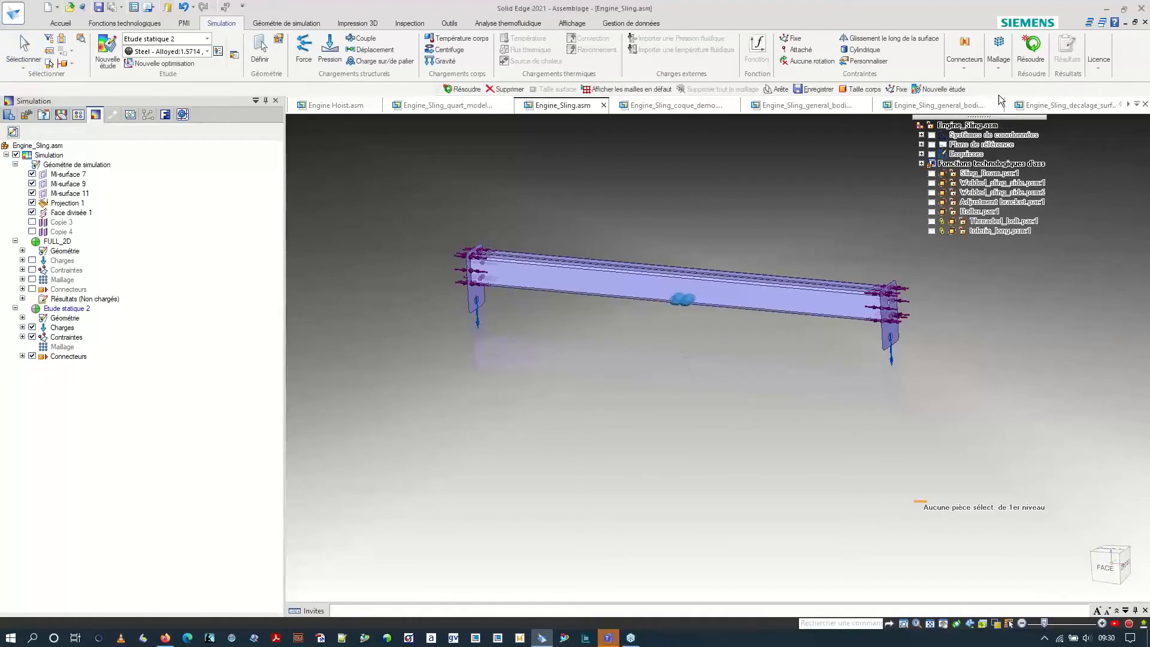
click(479, 185)
click(494, 185)
click(509, 184)
click(512, 185)
click(516, 186)
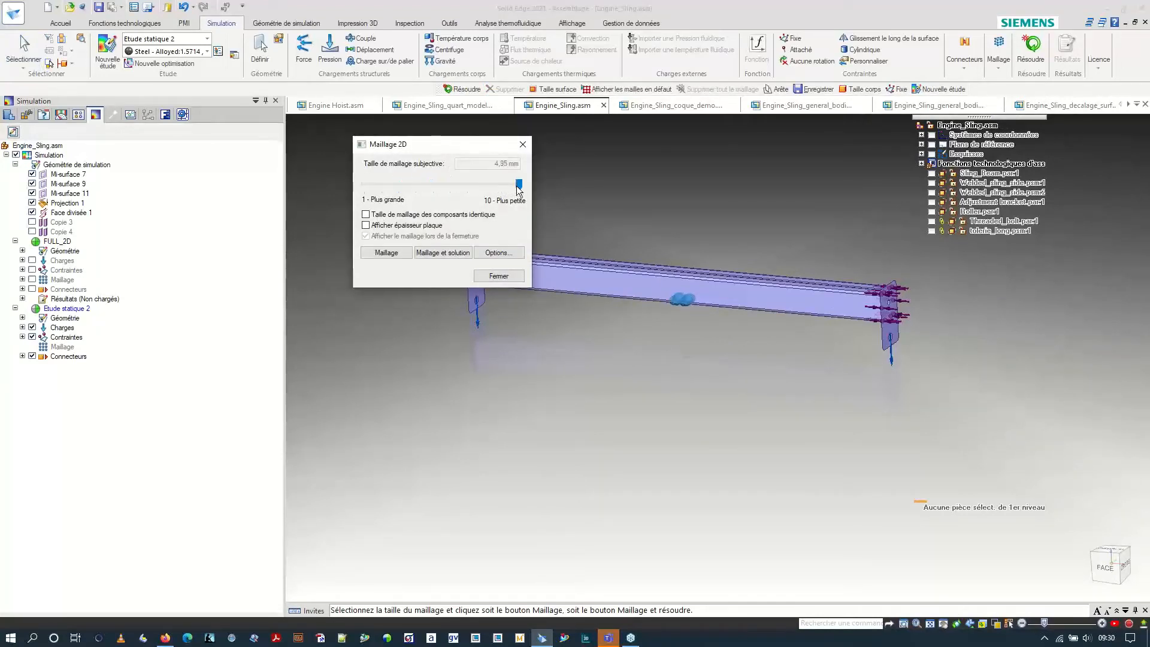
click(411, 215)
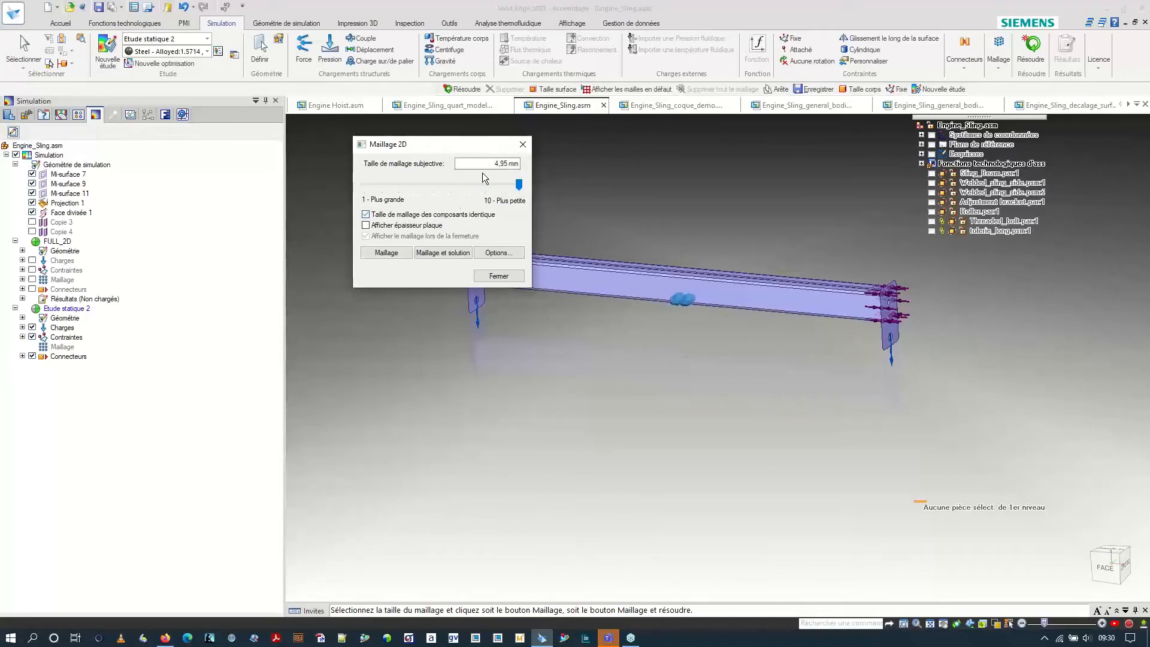
click(497, 165)
click(378, 257)
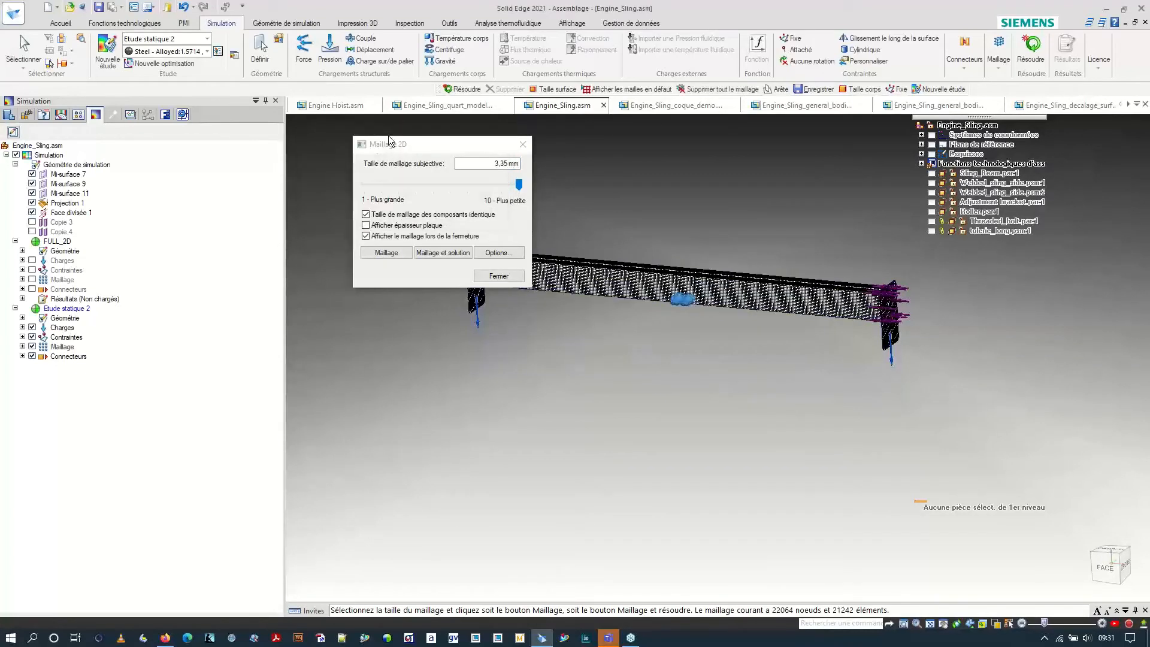
Examine the mesh where the end plate meets the beam, with the plate thickness displayed.
scroll(612, 297, down, 2)
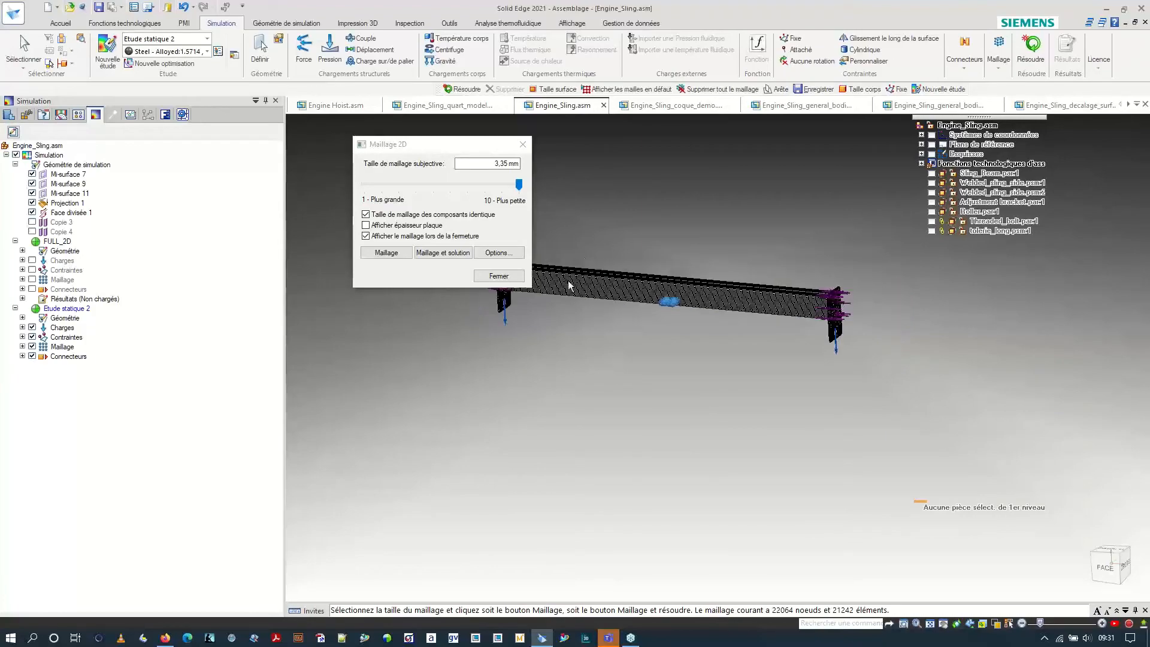
scroll(529, 255, up, 1)
scroll(511, 308, up, 3)
scroll(513, 304, up, 3)
middle_drag(536, 303, 545, 216)
scroll(545, 219, up, 3)
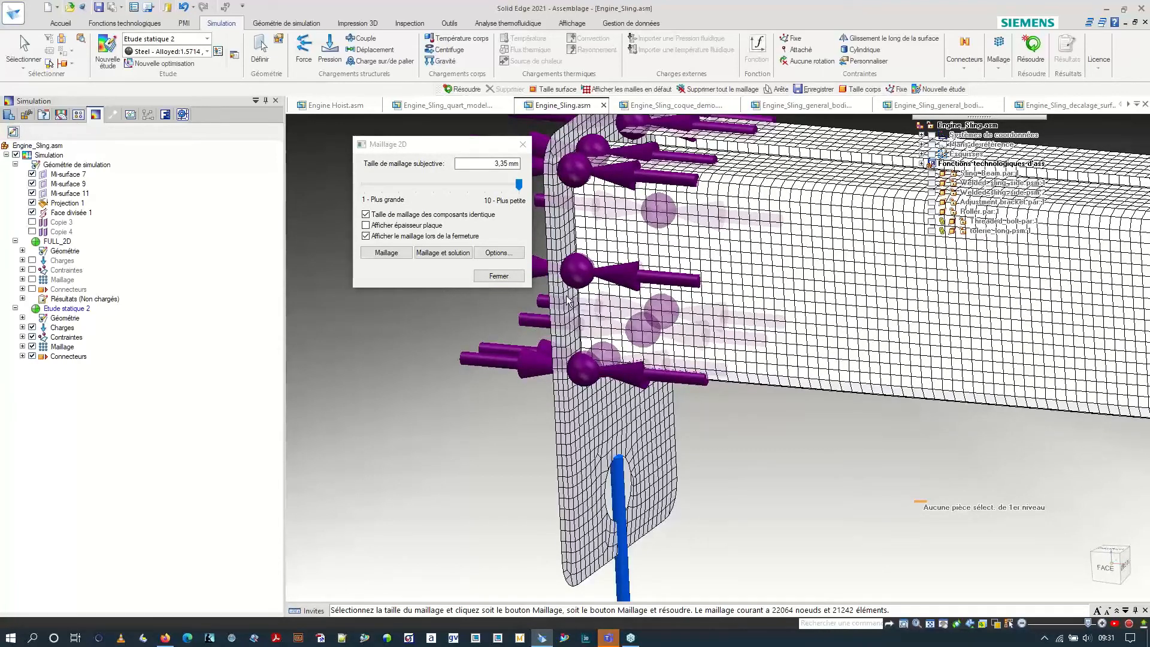
click(394, 227)
scroll(458, 407, down, 5)
middle_drag(516, 424, 513, 339)
scroll(479, 377, up, 2)
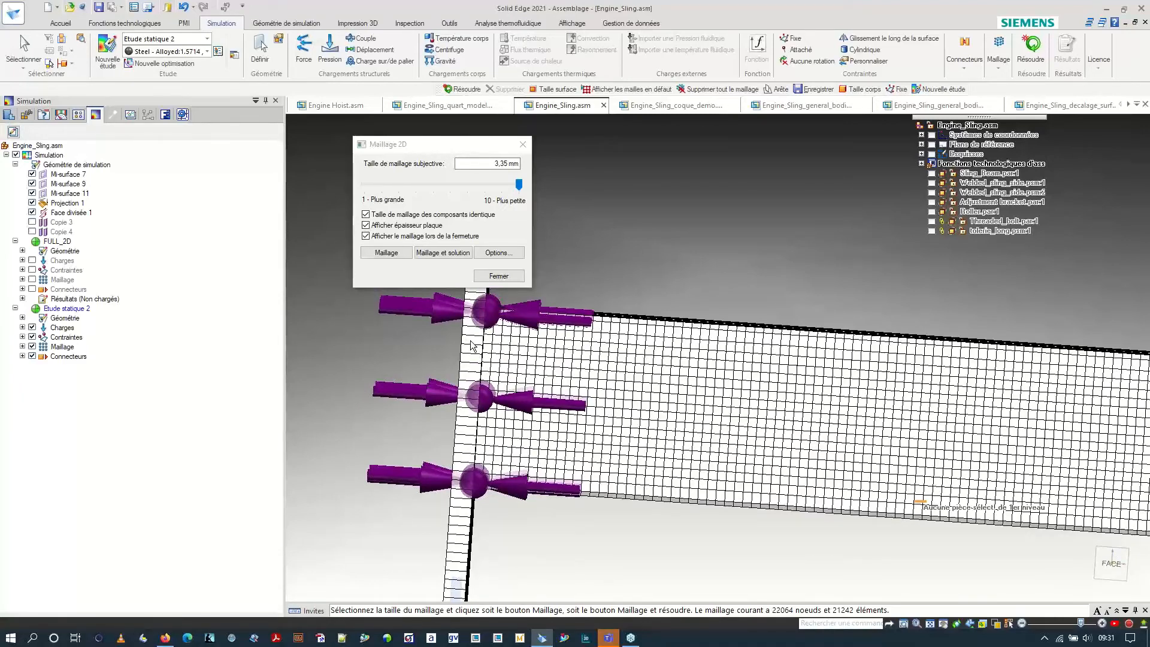
scroll(473, 347, down, 4)
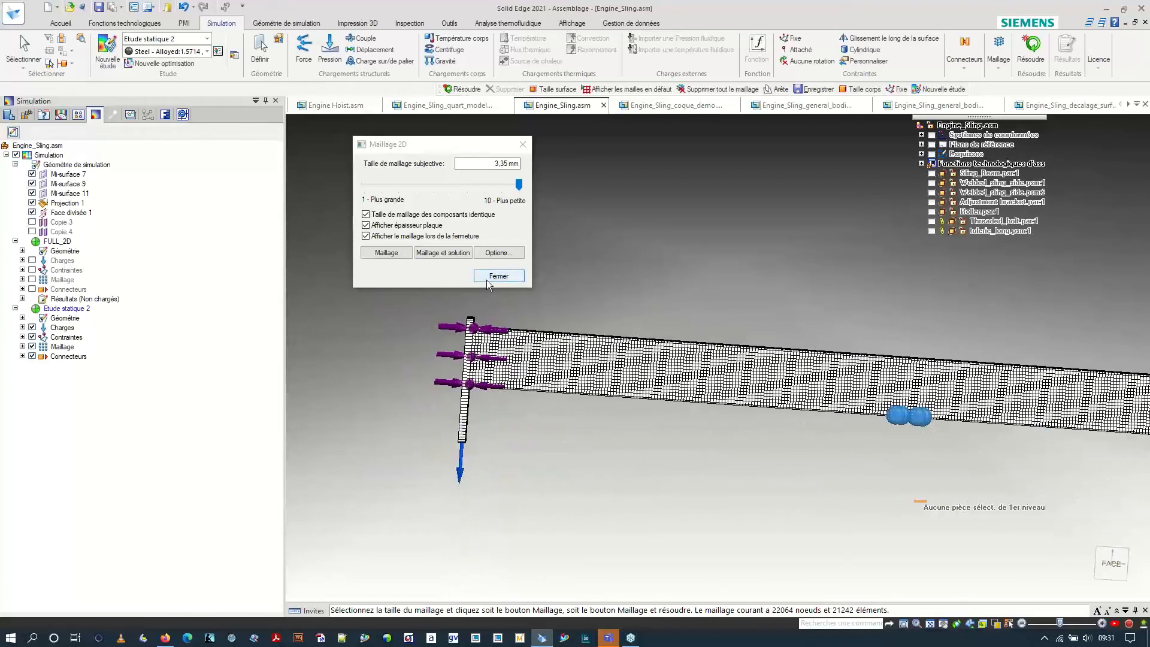
Turn off the plate thickness display and close the 2D mesh settings.
click(413, 230)
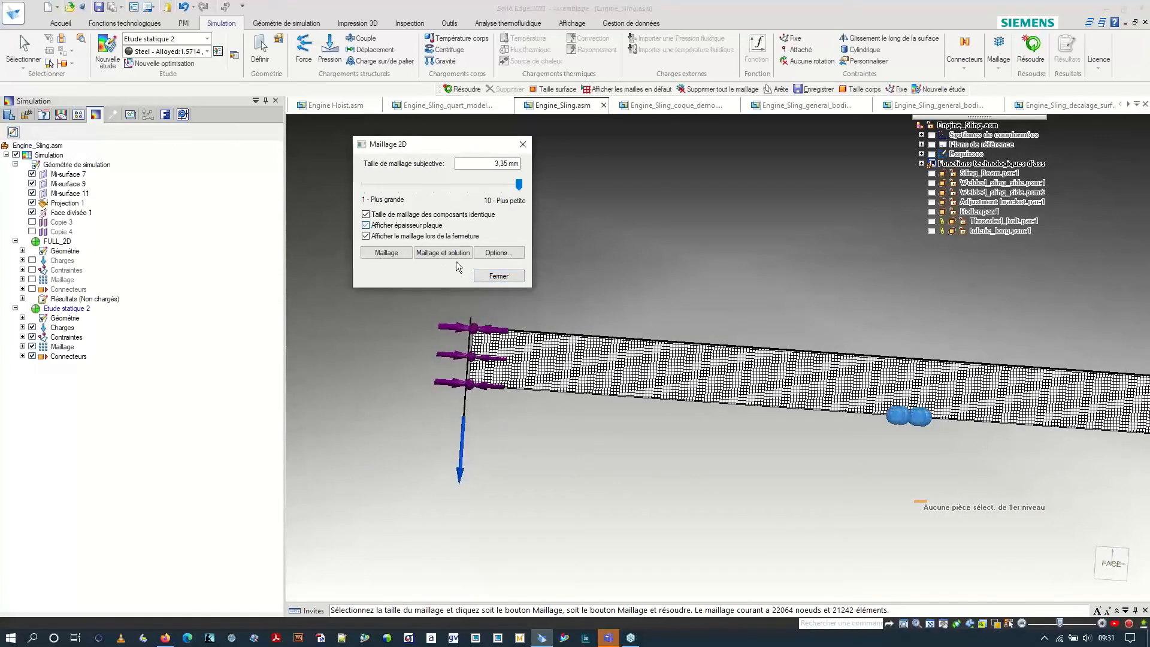
click(494, 276)
scroll(408, 352, down, 3)
middle_drag(442, 371, 564, 379)
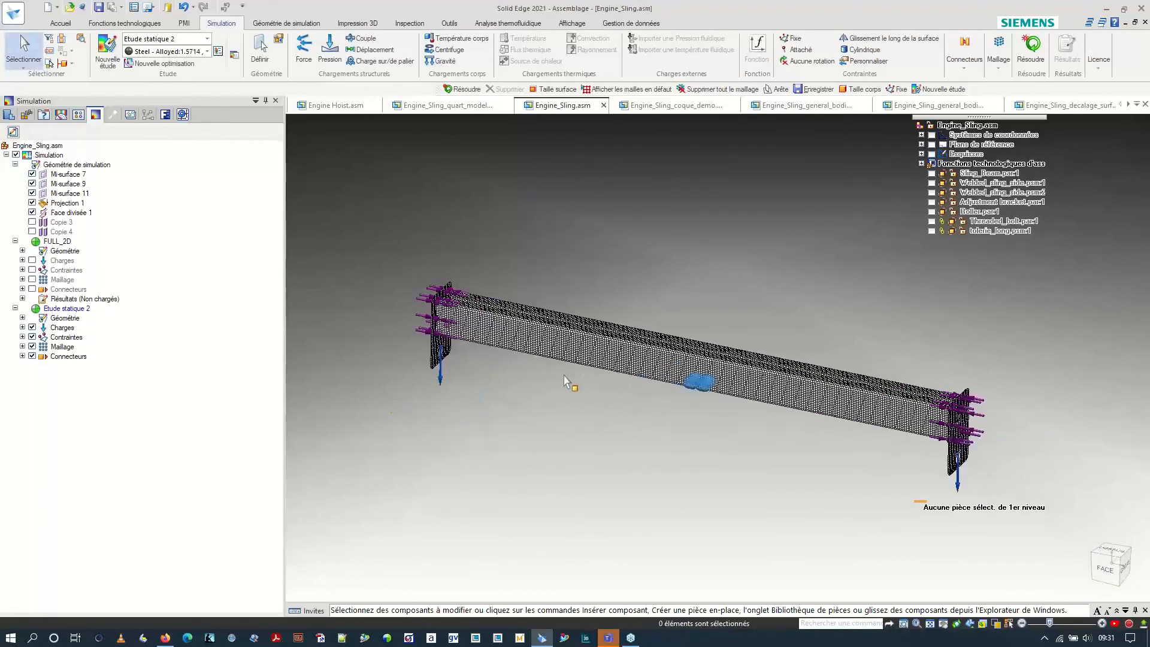
scroll(564, 376, up, 1)
scroll(551, 268, down, 2)
scroll(562, 340, up, 1)
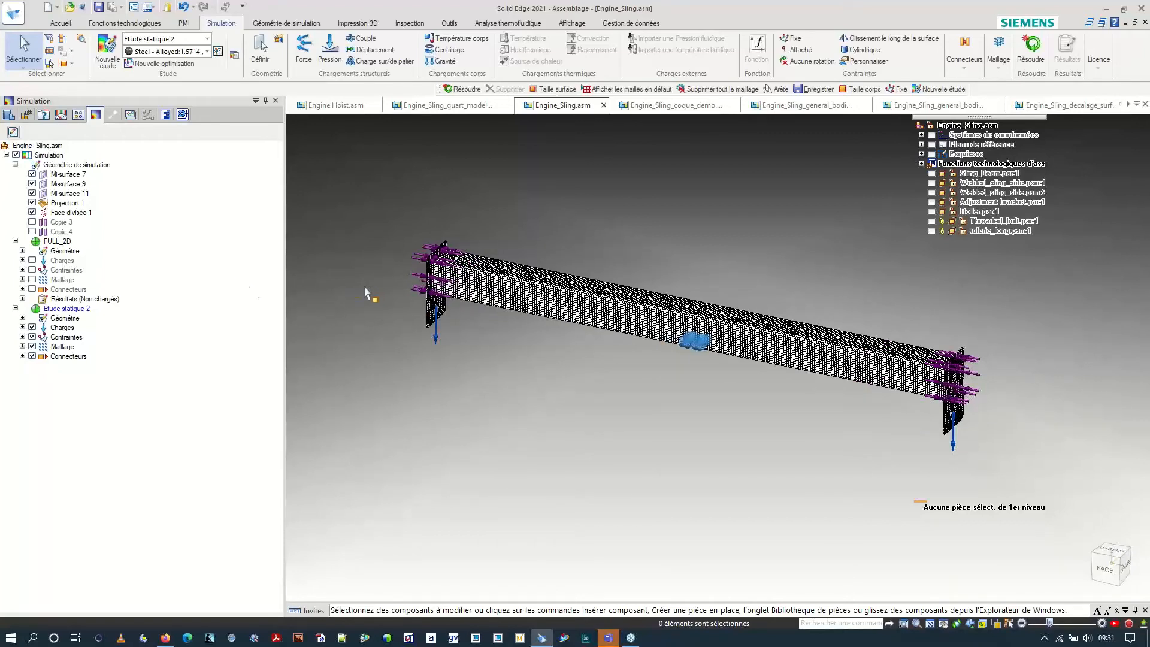
Examine the material and thickness assigned to each mid-surface in the geometry of Etude statique 2.
click(22, 318)
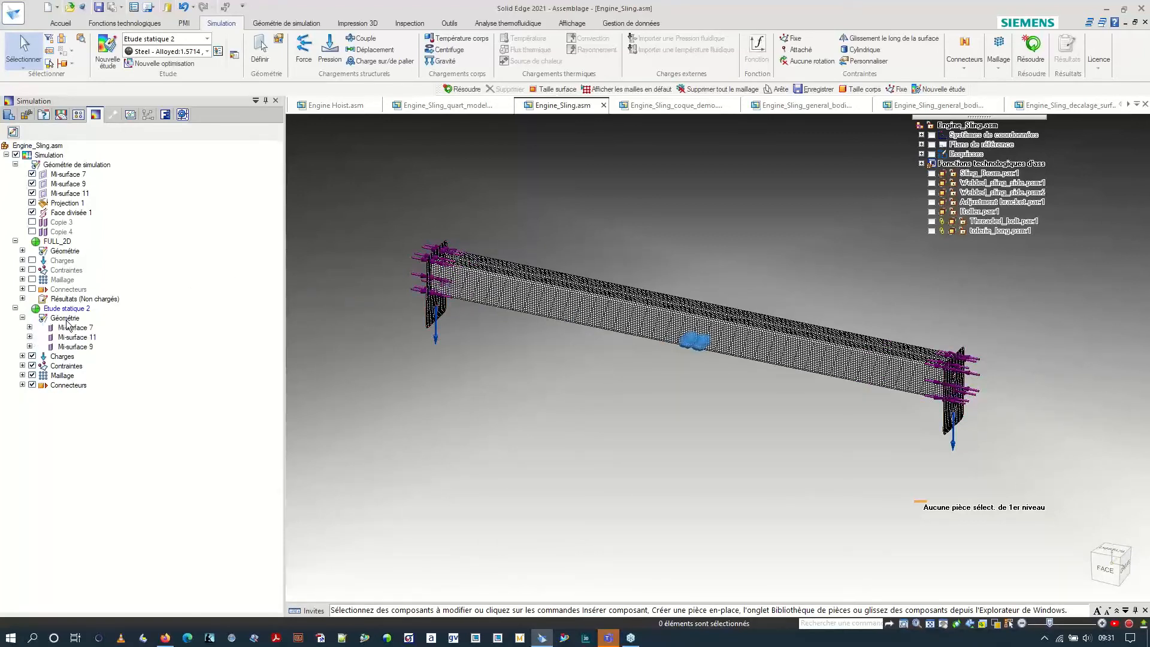
click(30, 327)
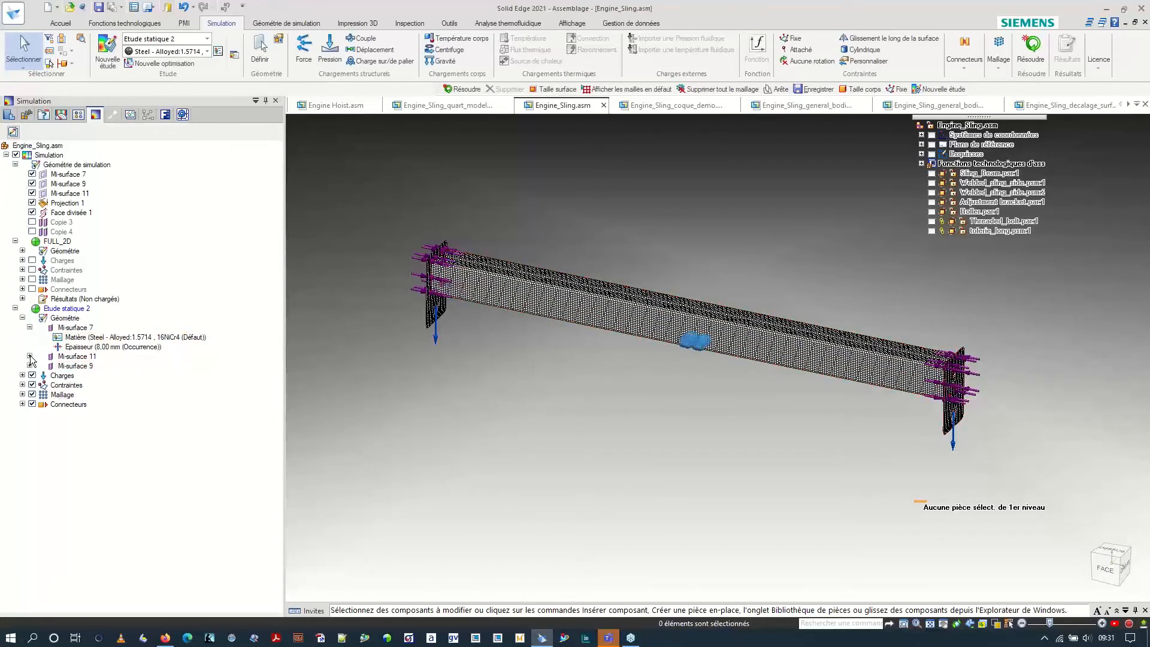
click(29, 355)
click(29, 385)
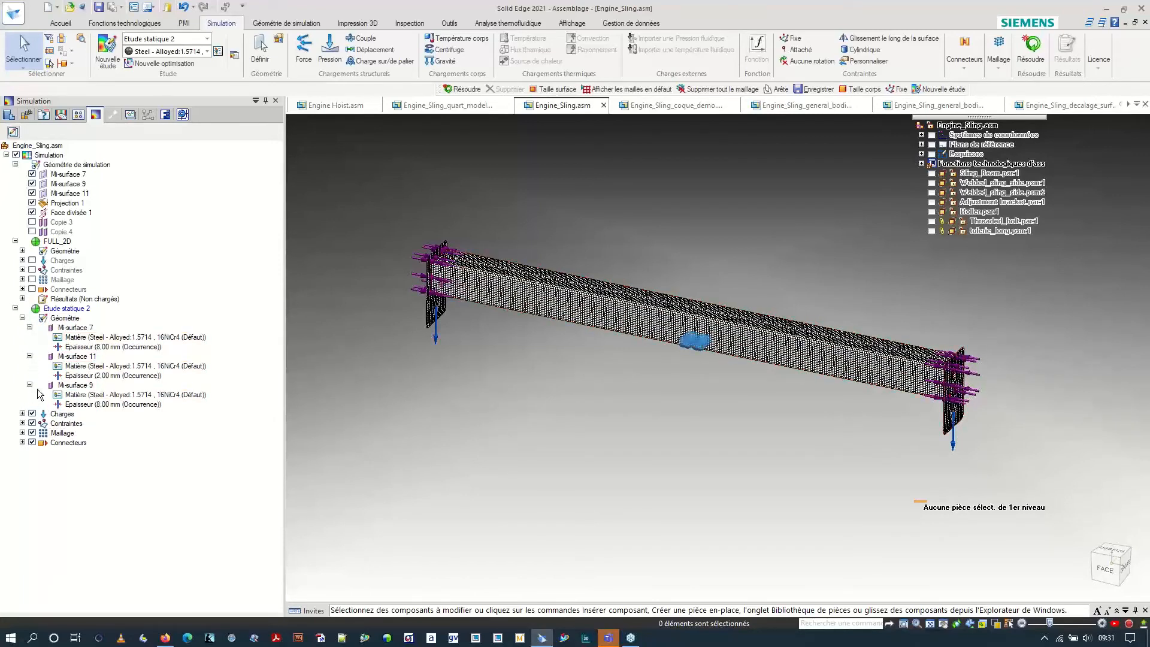
click(74, 404)
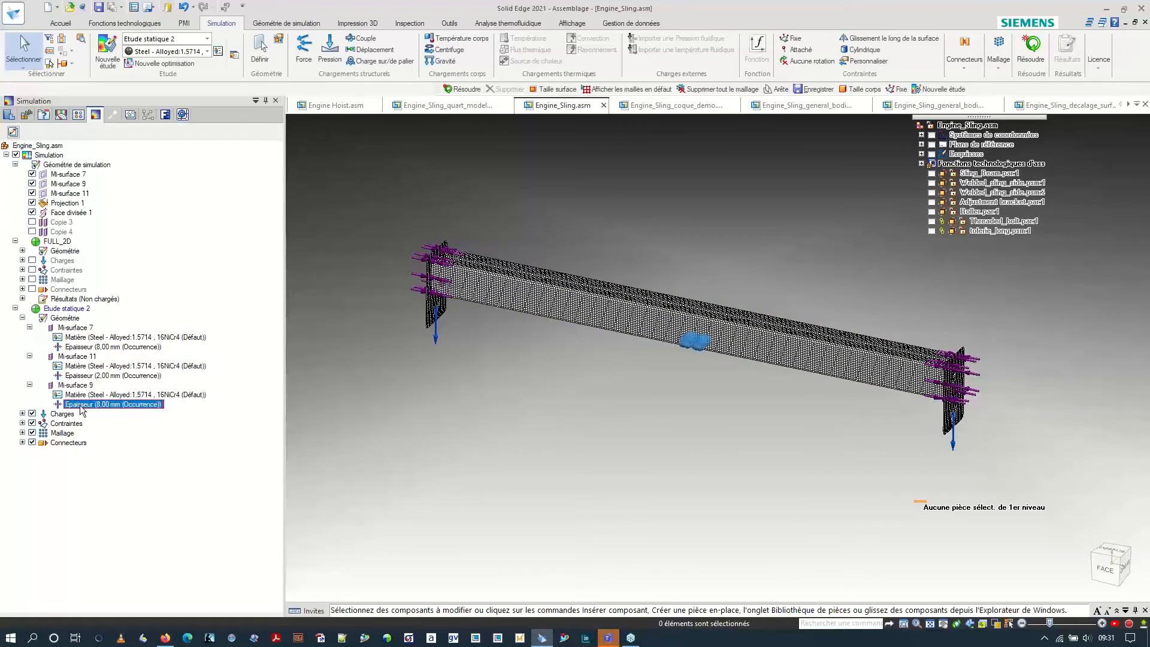
click(88, 376)
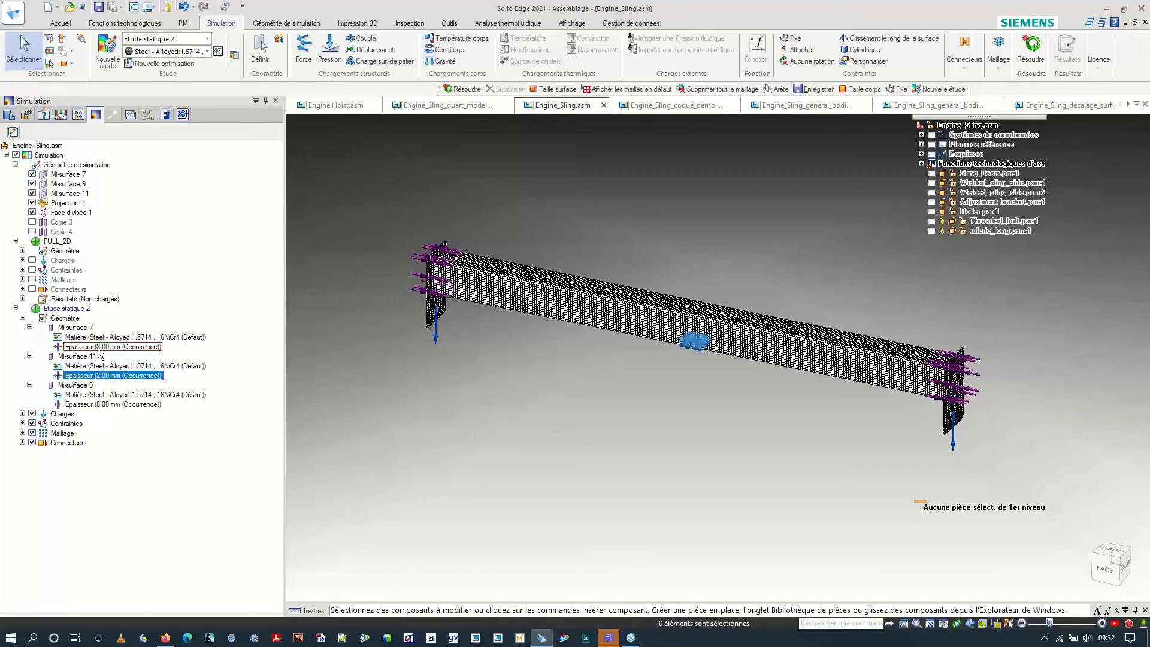
click(100, 348)
right_click(99, 349)
click(119, 360)
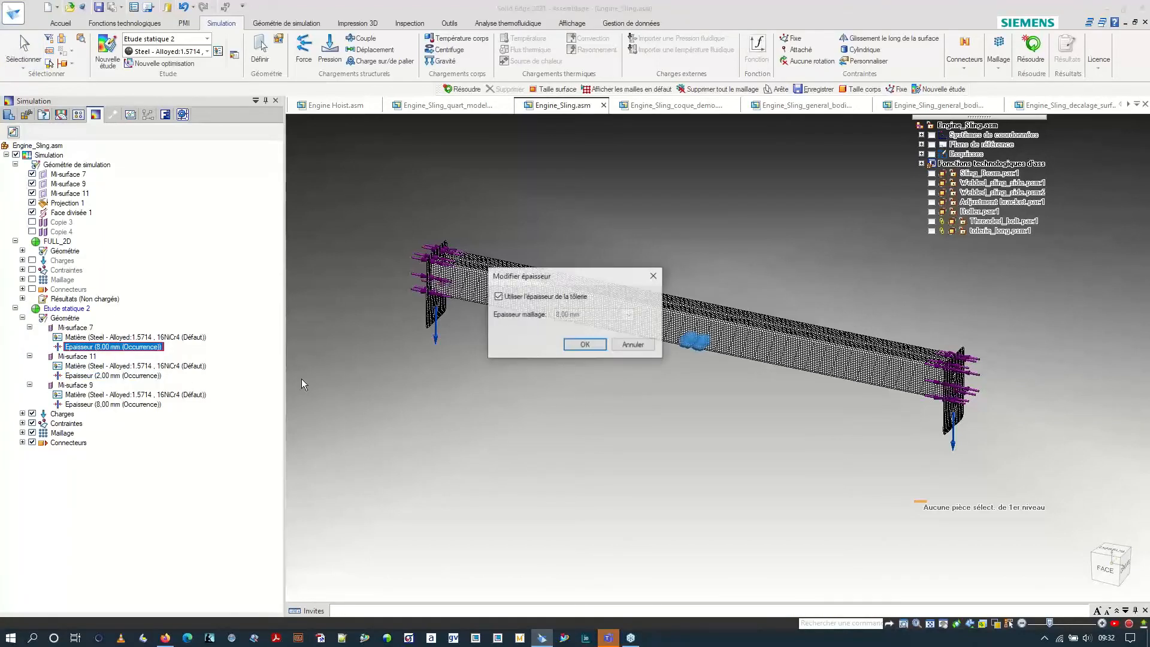
click(533, 297)
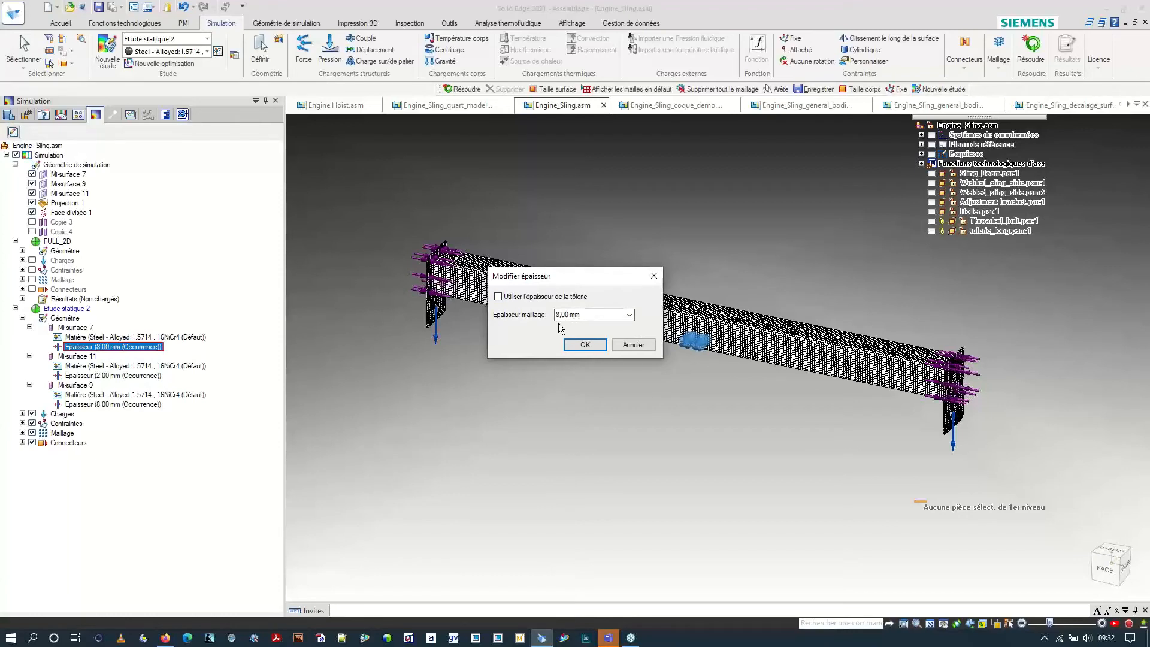
click(632, 344)
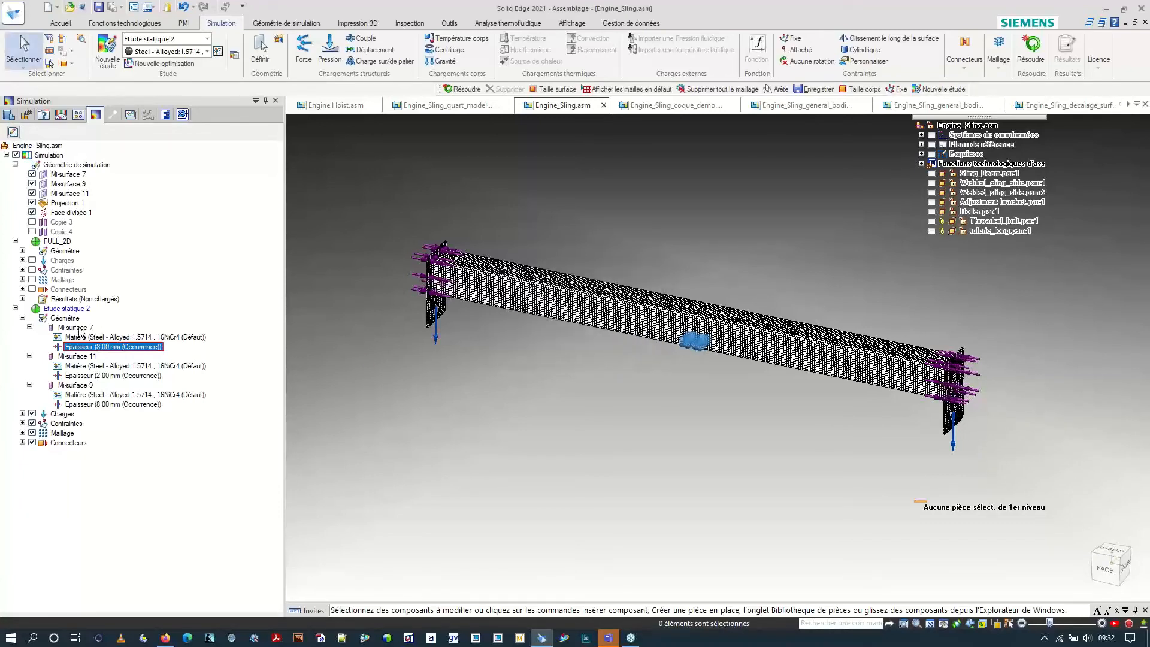
Activate the FULL_2D study and solve it.
click(65, 242)
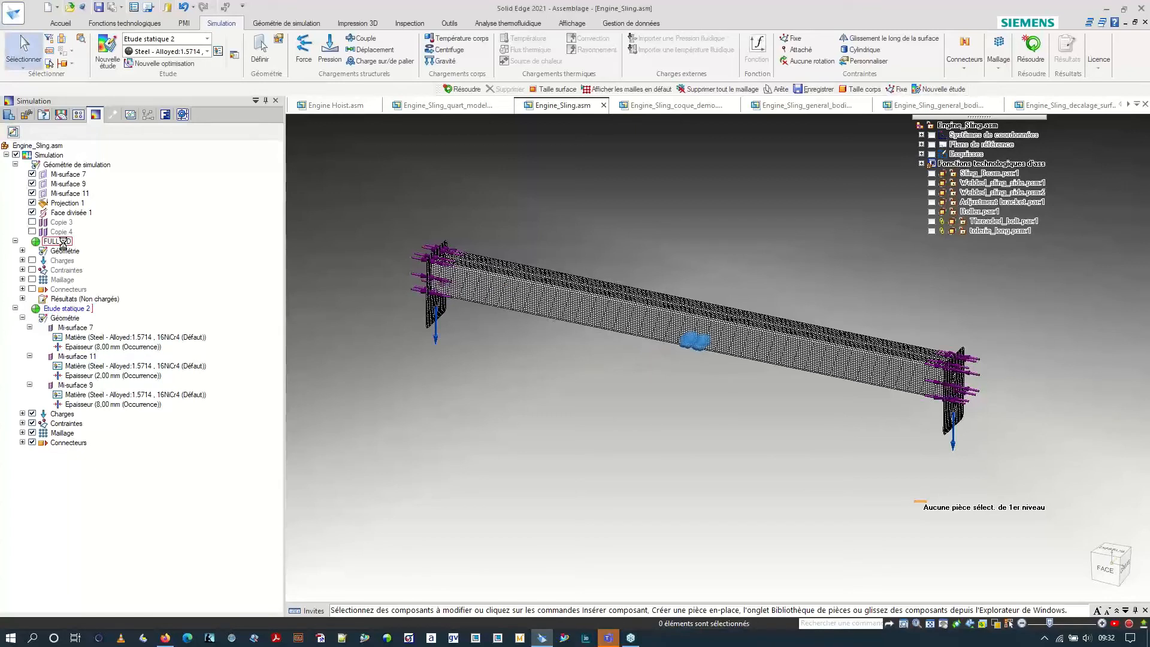
right_click(64, 242)
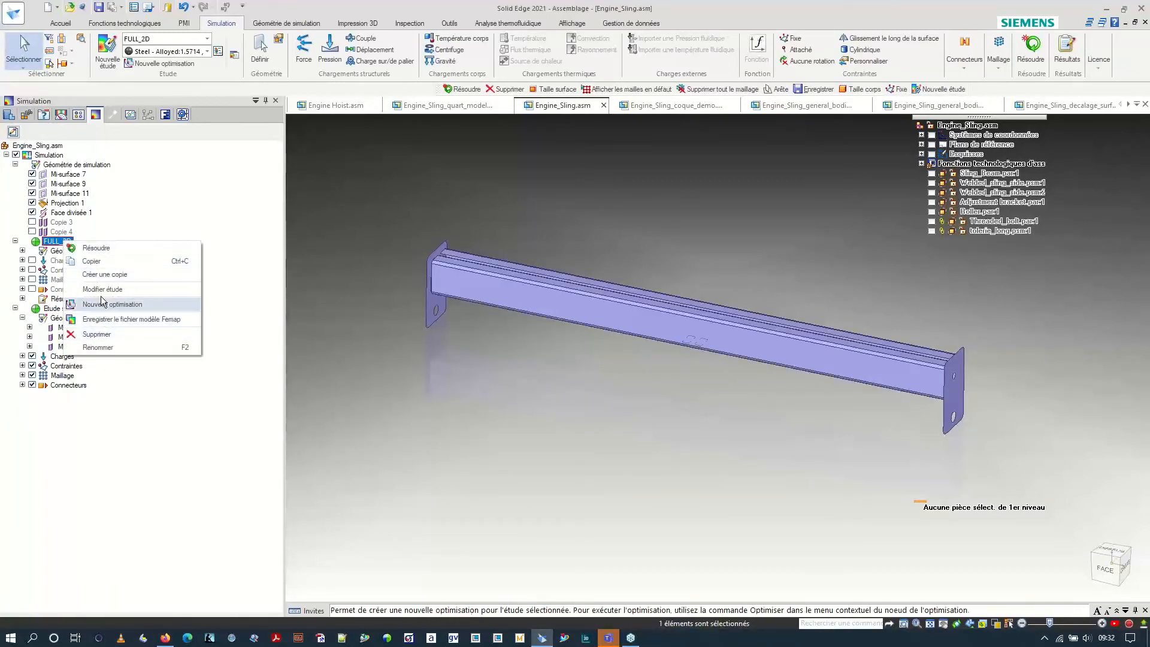
click(97, 249)
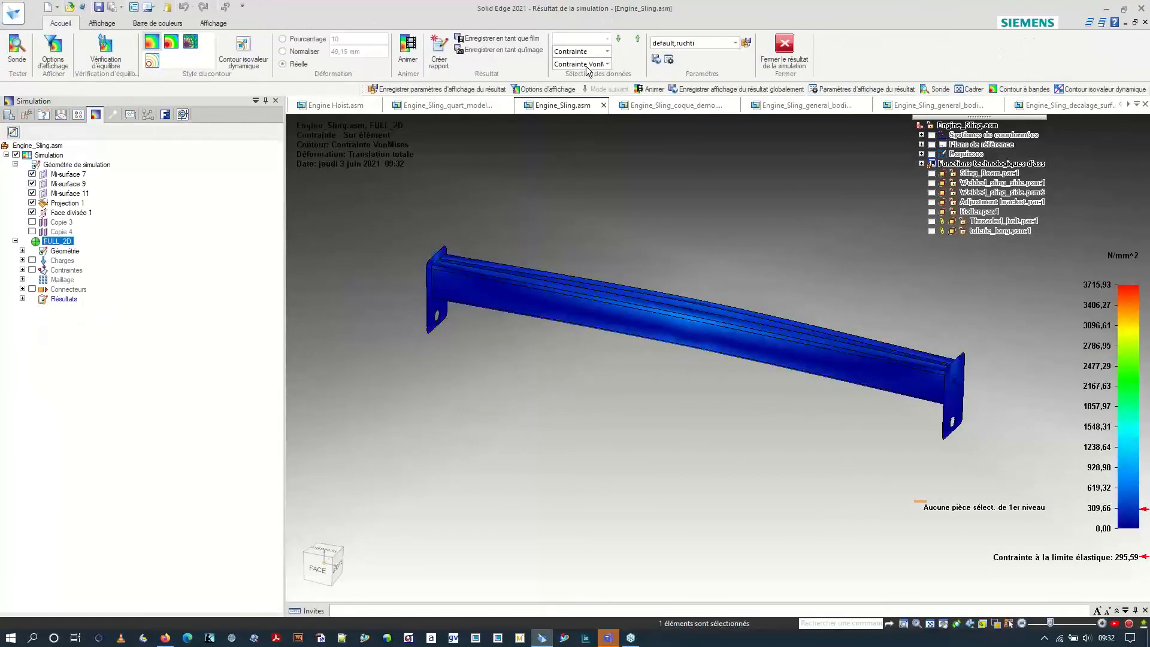
Display the total translation displacement of the FULL_2D results, and close the simulation results.
click(586, 51)
click(578, 69)
scroll(593, 235, down, 2)
scroll(678, 306, up, 1)
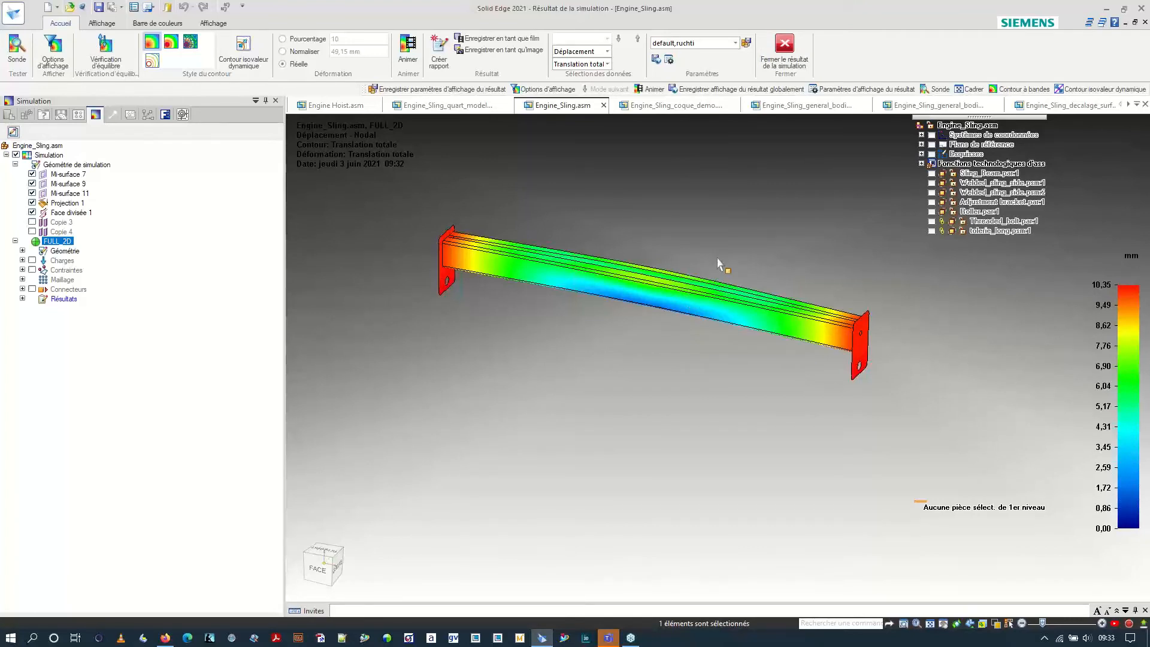
click(786, 55)
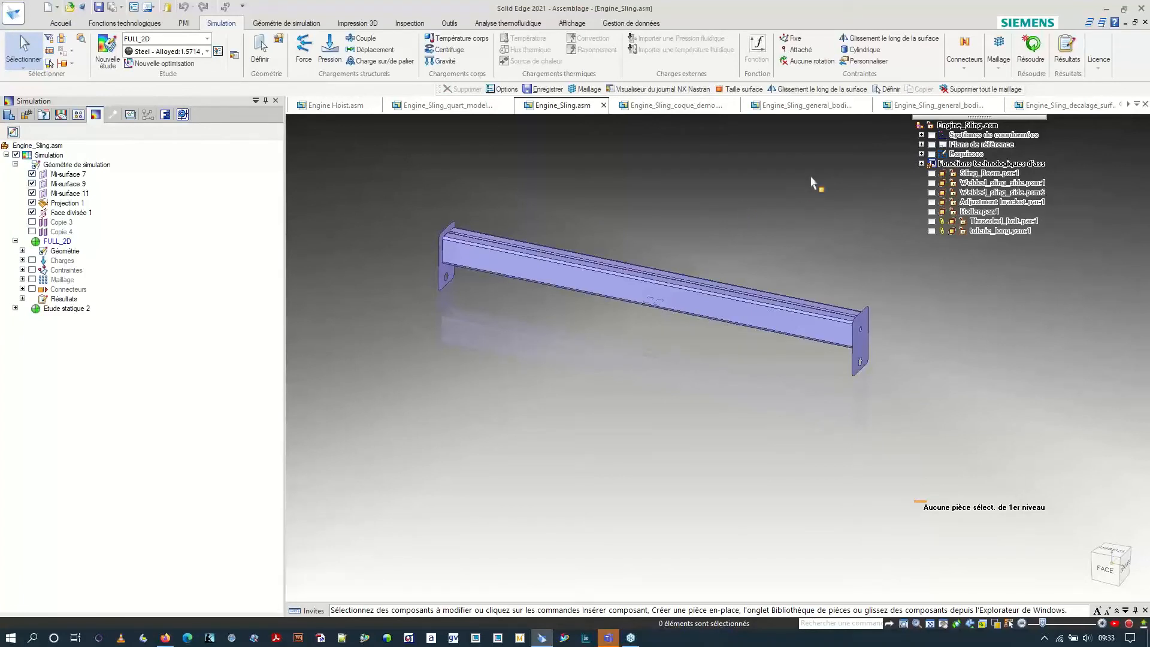
Switch to the Engine_Sling_general_bodies_demo.asm assembly.
click(803, 106)
click(938, 106)
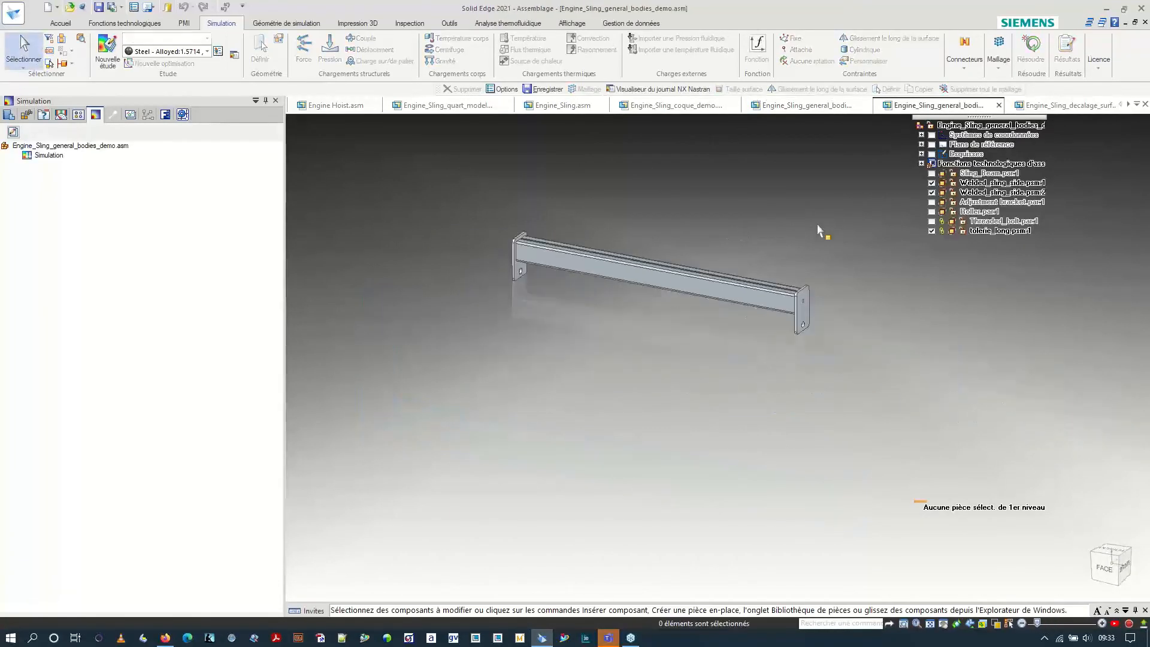
scroll(539, 233, up, 4)
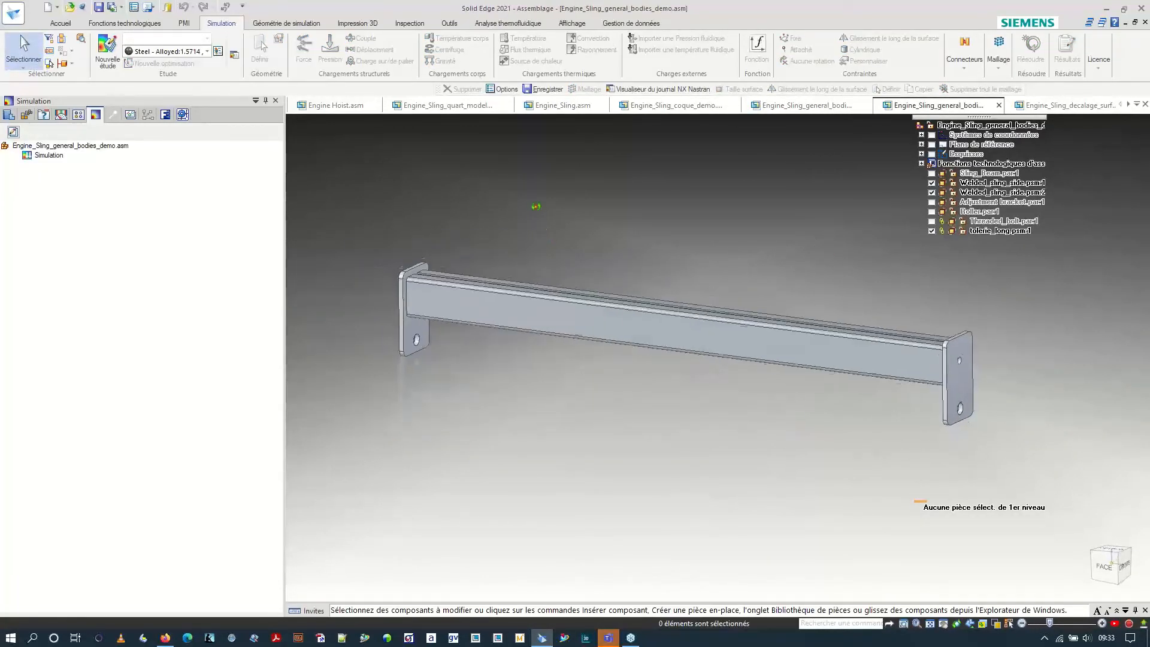
Create a mid-surface of the long sheet-metal beam with an offset ratio of 0.500.
scroll(536, 233, down, 3)
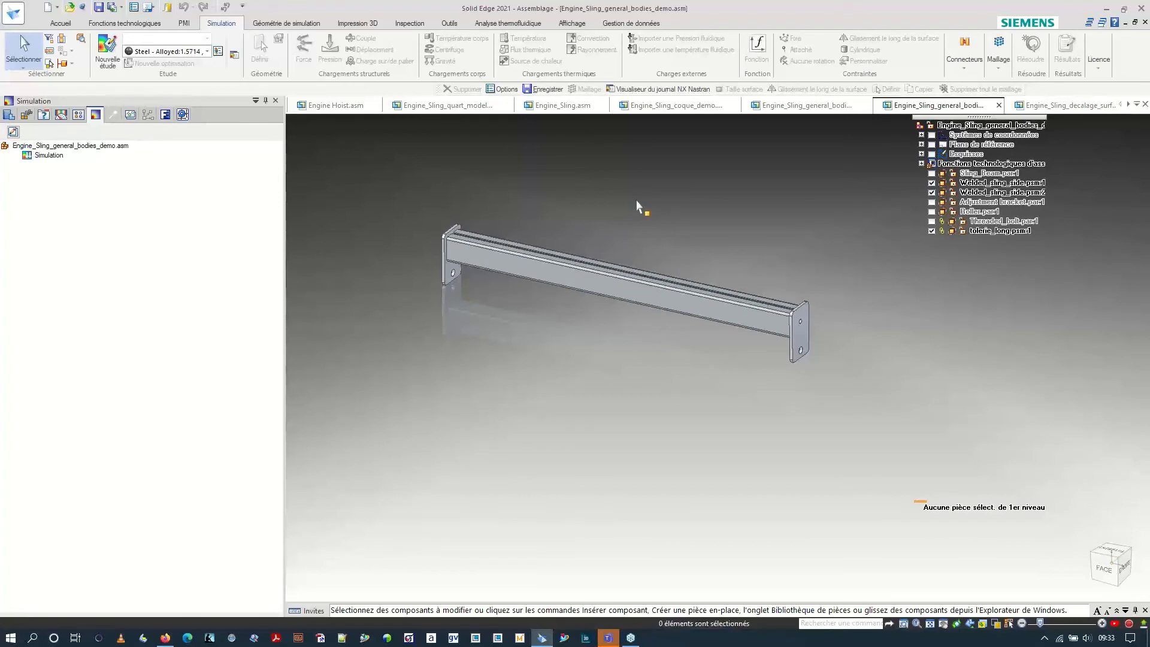
scroll(590, 253, up, 3)
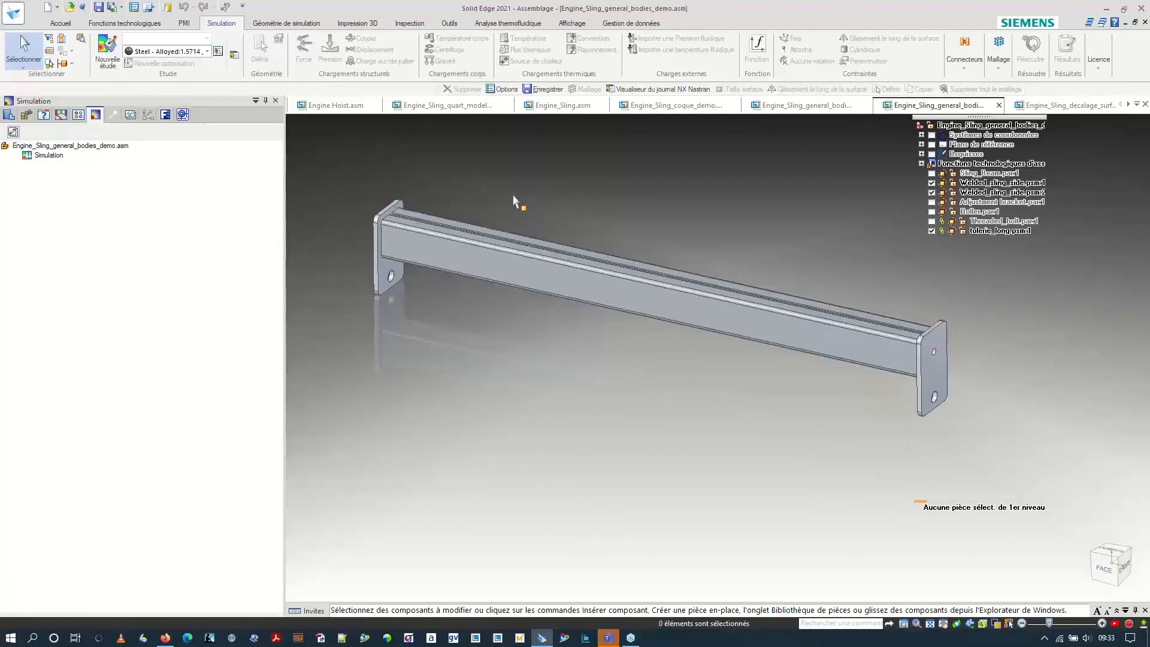
click(287, 23)
scroll(322, 158, down, 1)
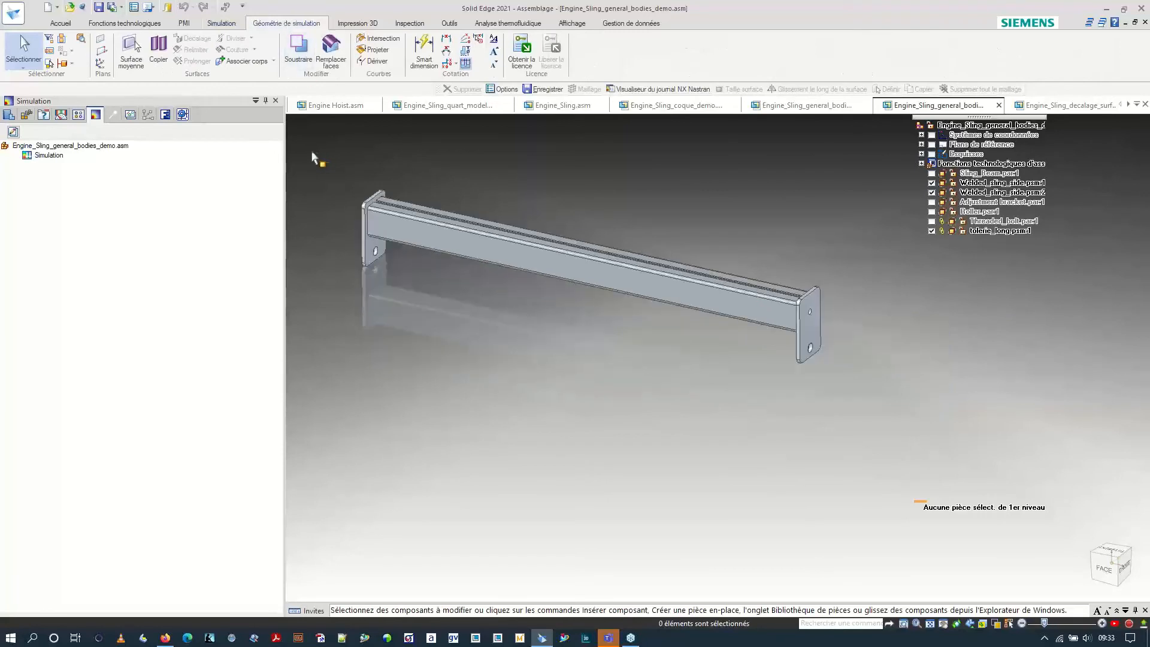
click(134, 60)
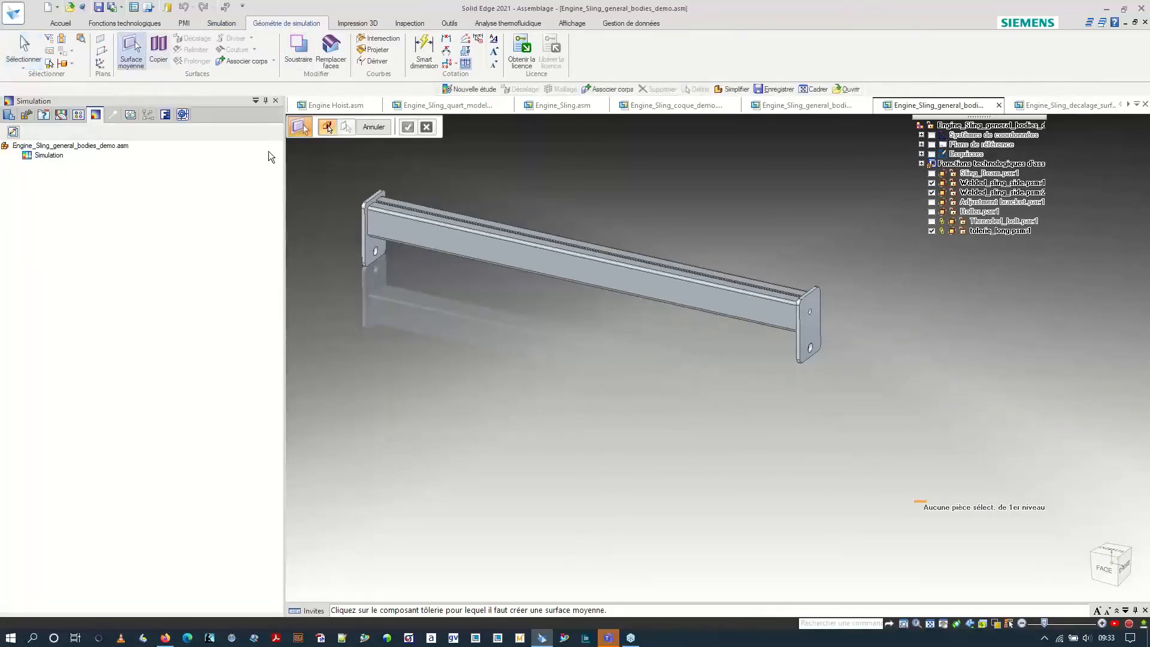
click(435, 225)
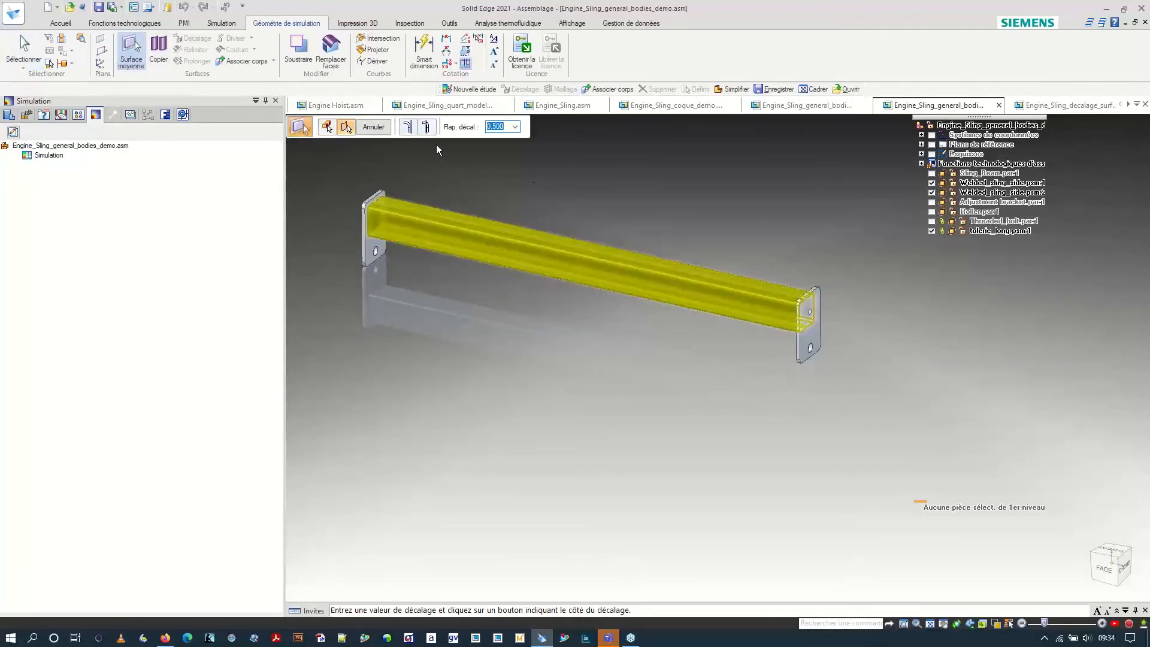
click(408, 128)
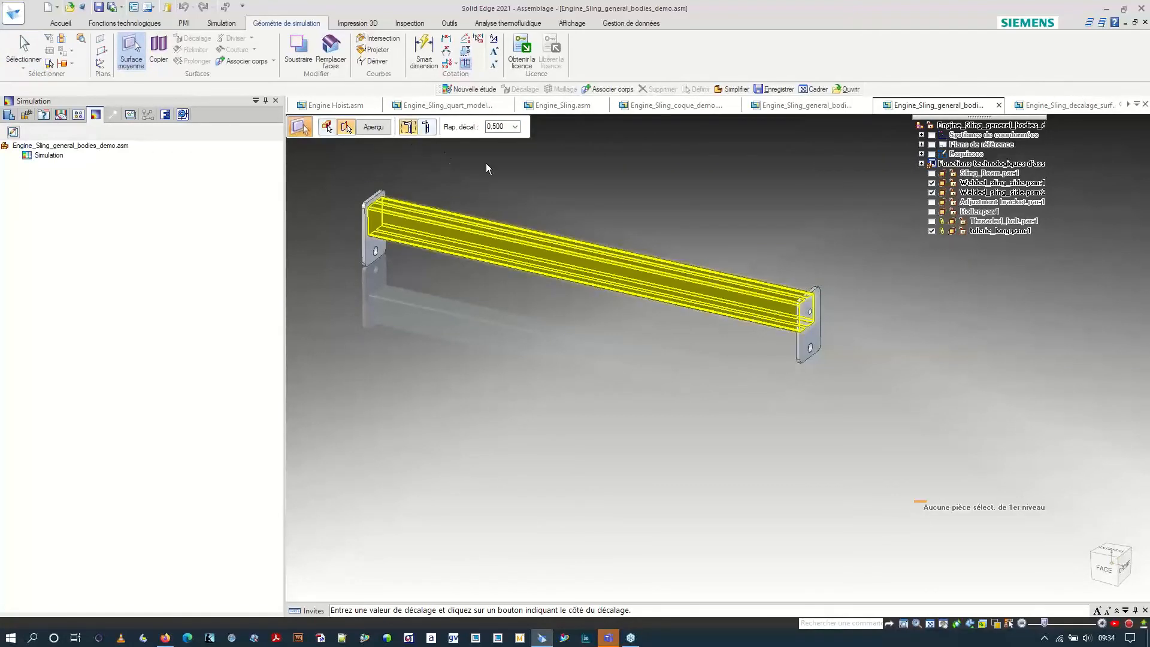
click(373, 128)
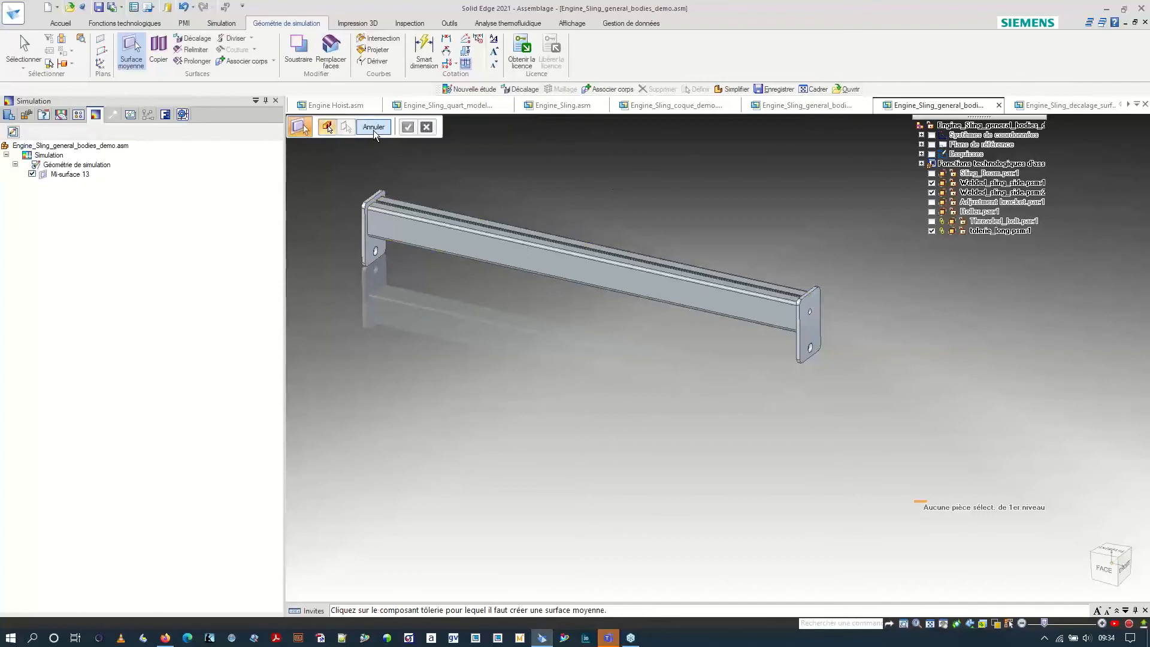
click(363, 126)
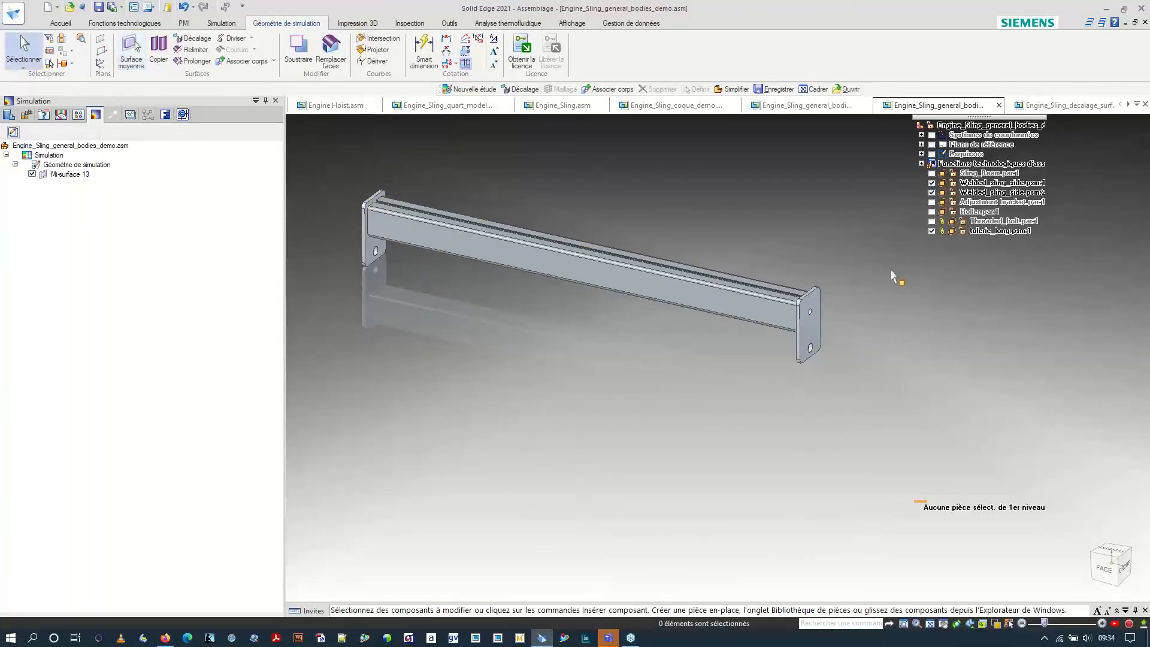
Hide the tolerie_long.psm component and examine how the beam's mid-surface meets the end plate.
click(931, 230)
scroll(448, 216, up, 2)
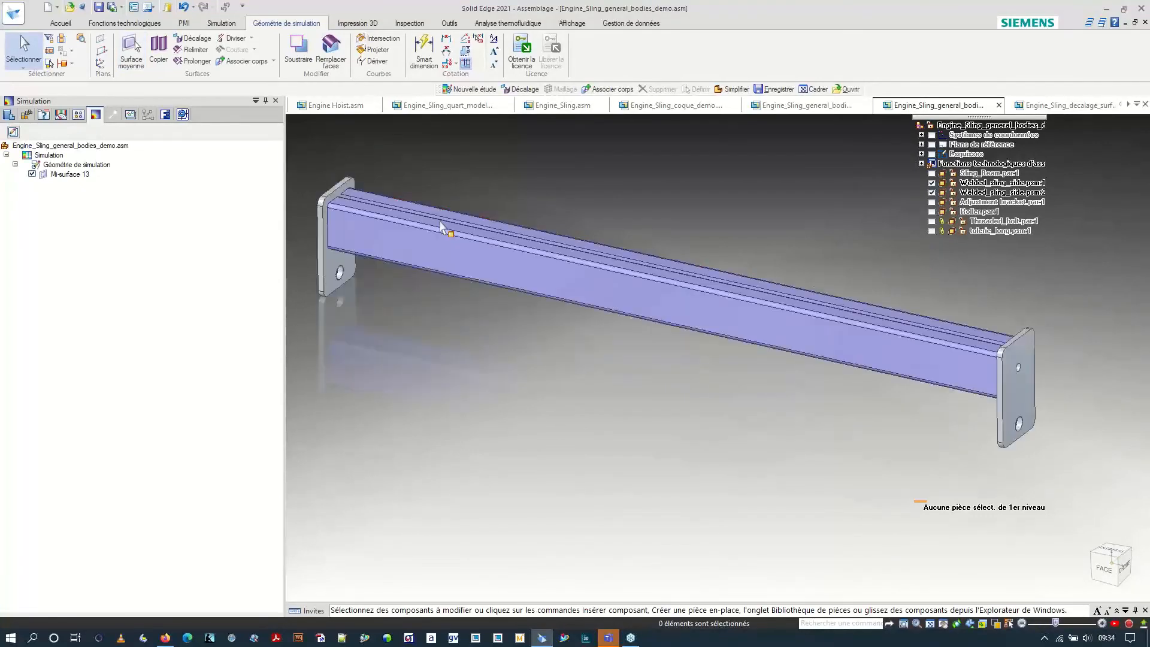
scroll(499, 264, down, 1)
scroll(364, 231, up, 2)
middle_drag(364, 230, 444, 259)
scroll(590, 264, down, 1)
scroll(591, 263, up, 1)
scroll(654, 270, down, 1)
scroll(452, 253, up, 1)
scroll(453, 253, up, 1)
scroll(358, 222, down, 2)
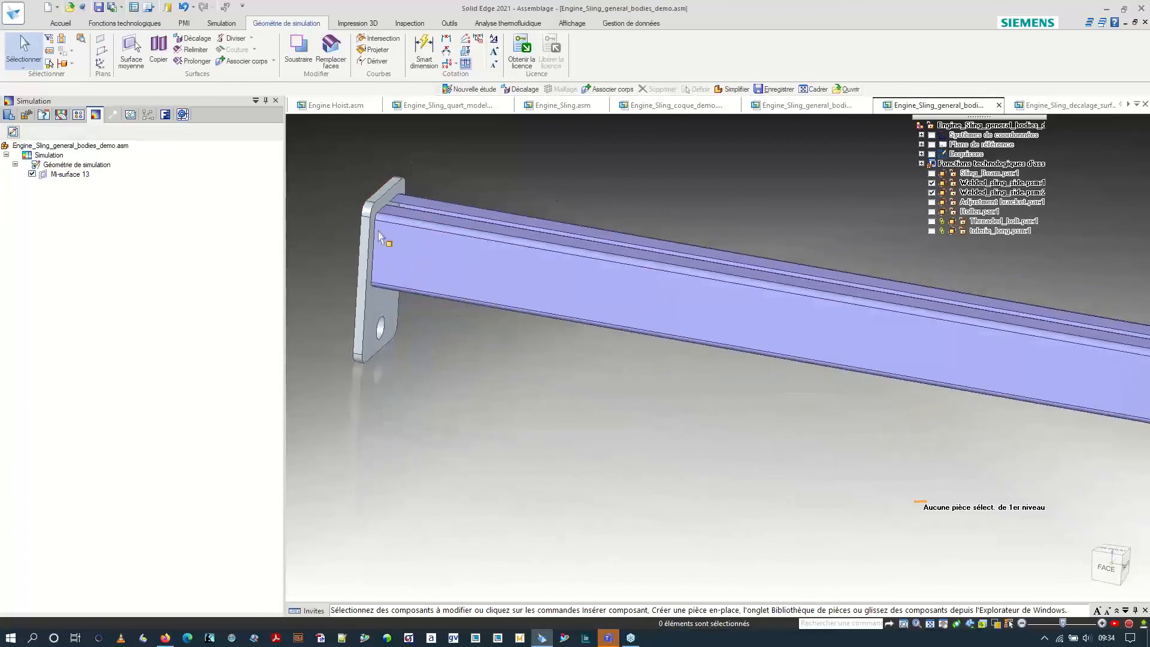
scroll(347, 231, down, 2)
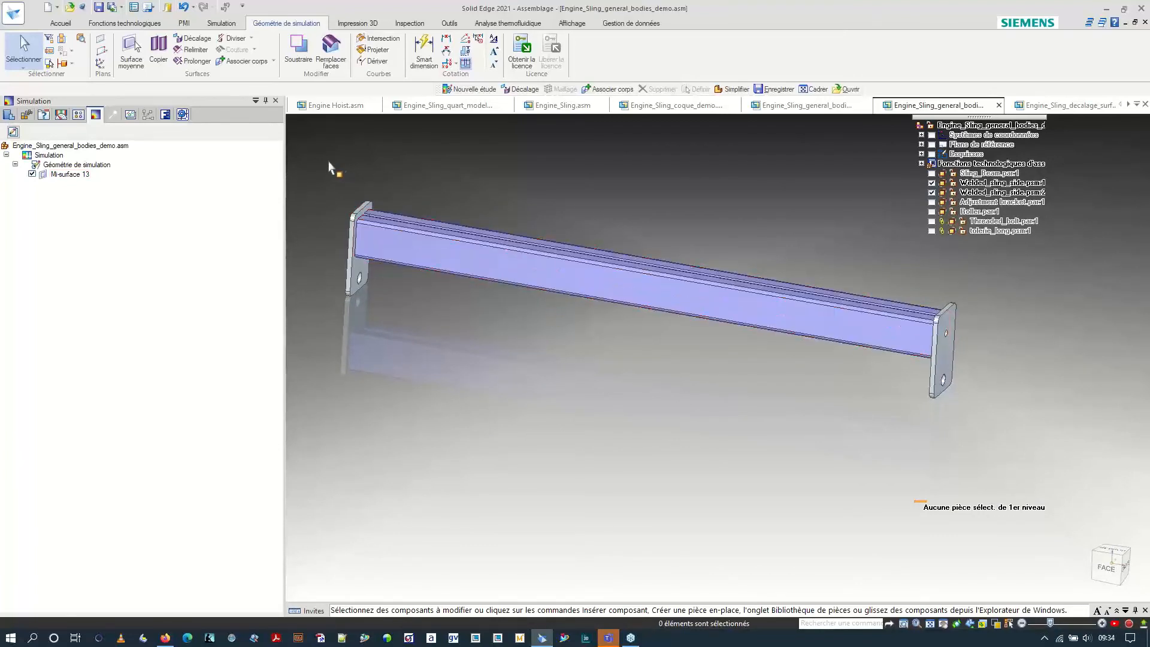
Create a linear static study (Statique linéaire) with the mixed and general bodies mesh type (Corps mixtes et généraux).
click(222, 23)
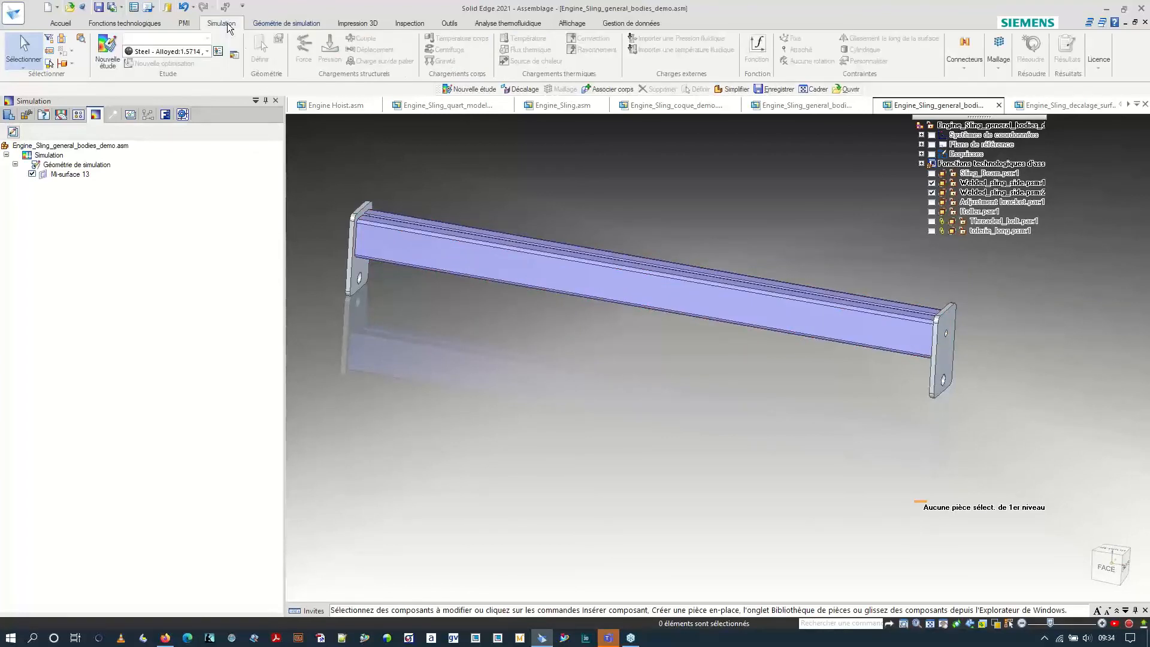
click(108, 51)
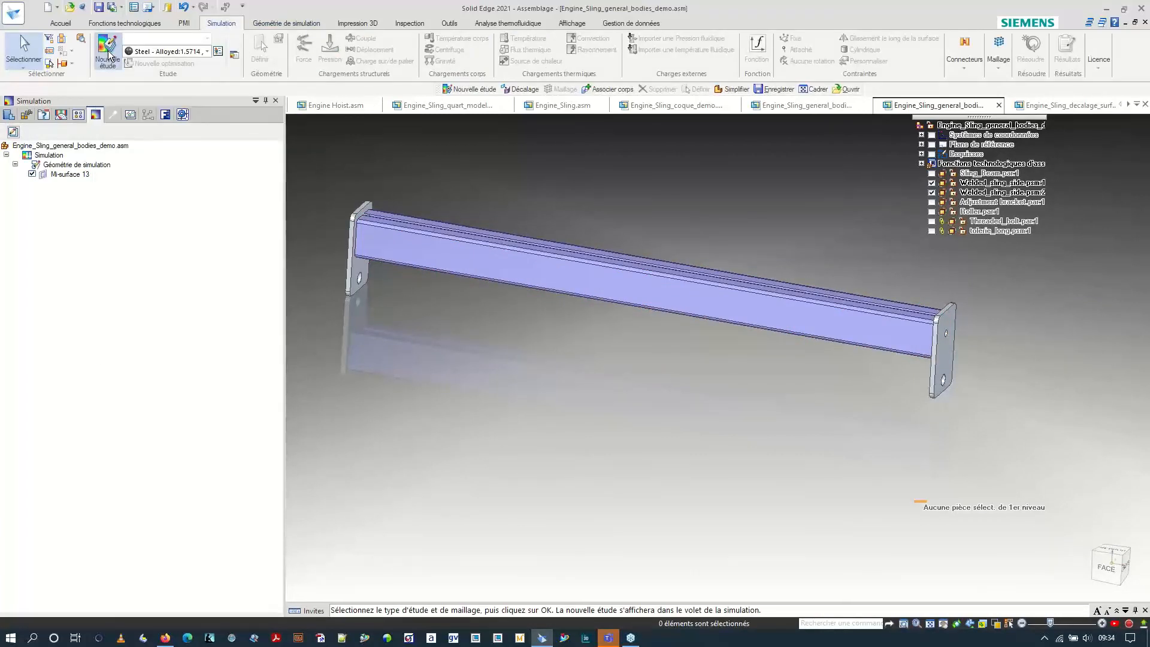
drag(500, 103, 124, 134)
click(125, 188)
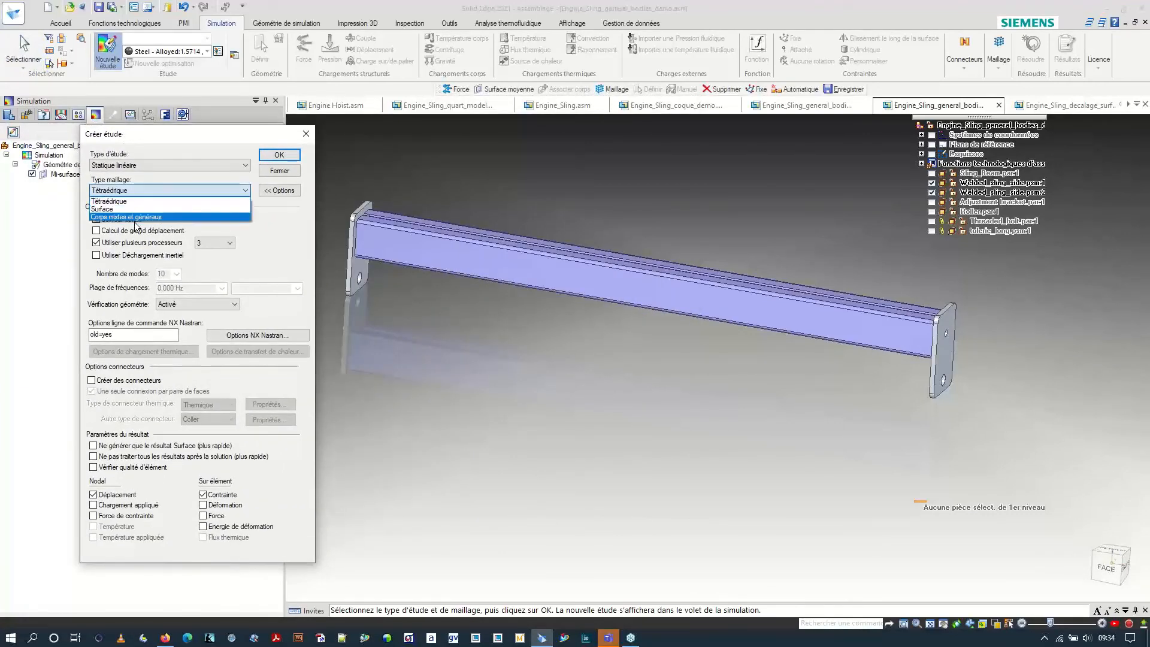
click(124, 217)
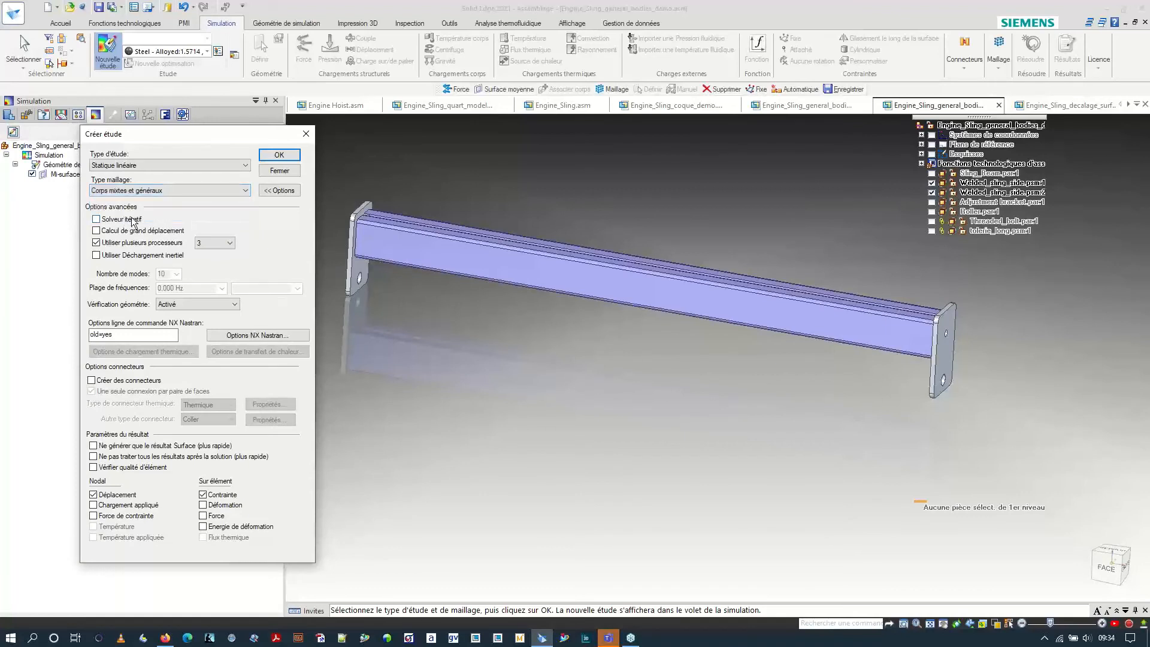
click(272, 156)
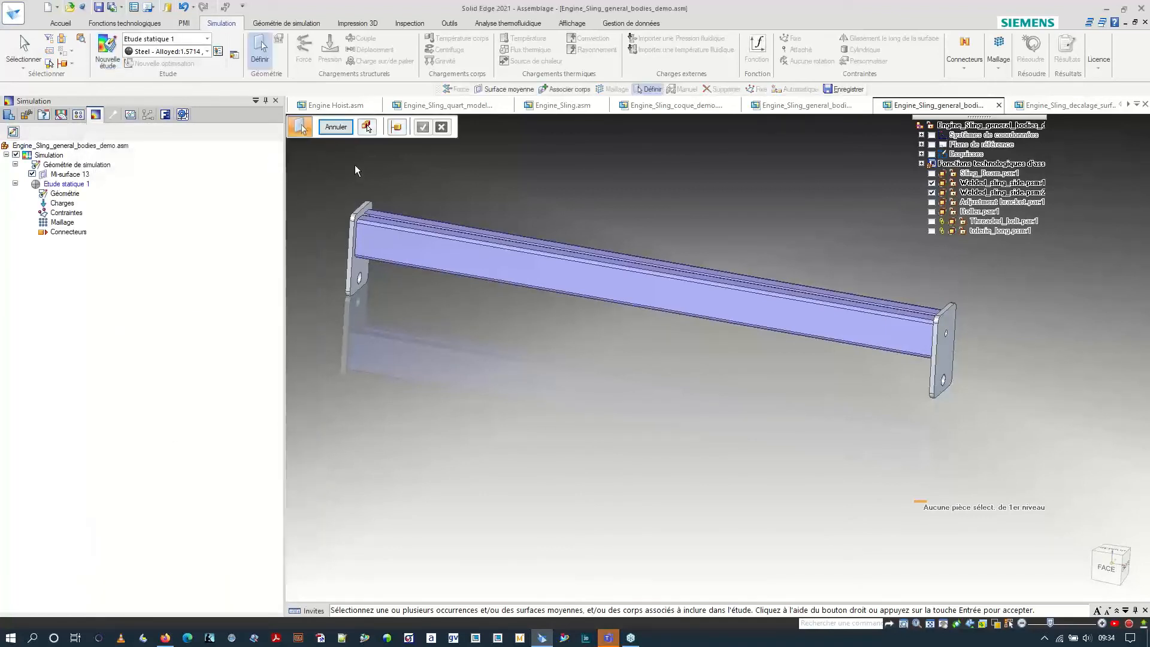
Define the study geometry with both welded end plates and the beam's mid-surface.
click(363, 215)
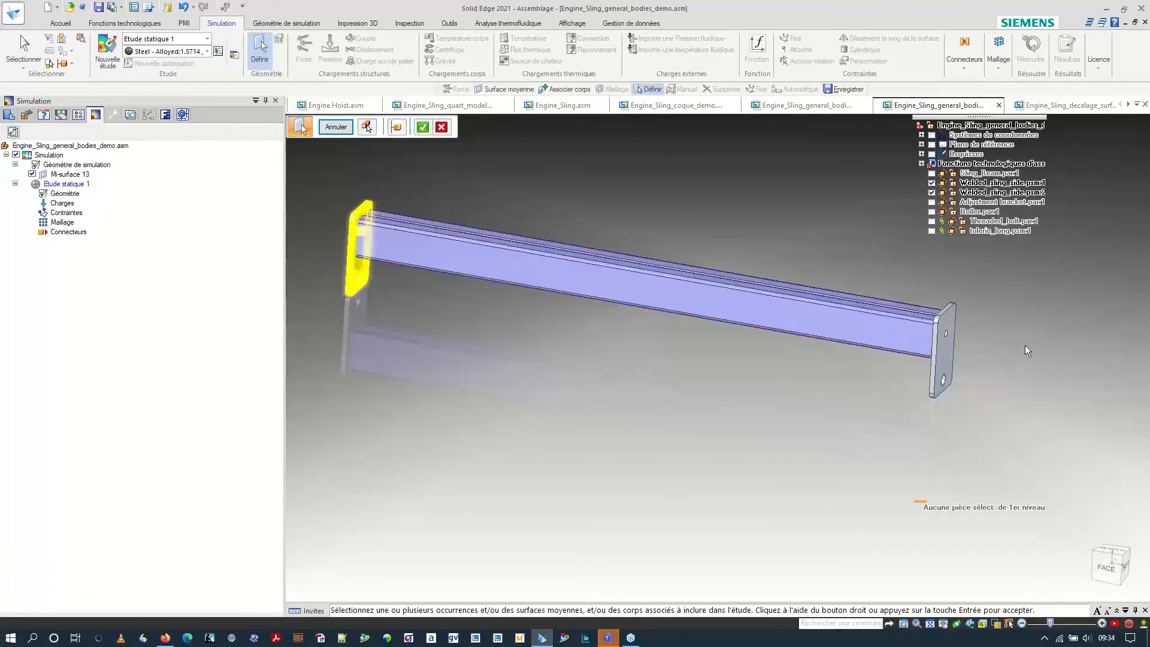
click(946, 336)
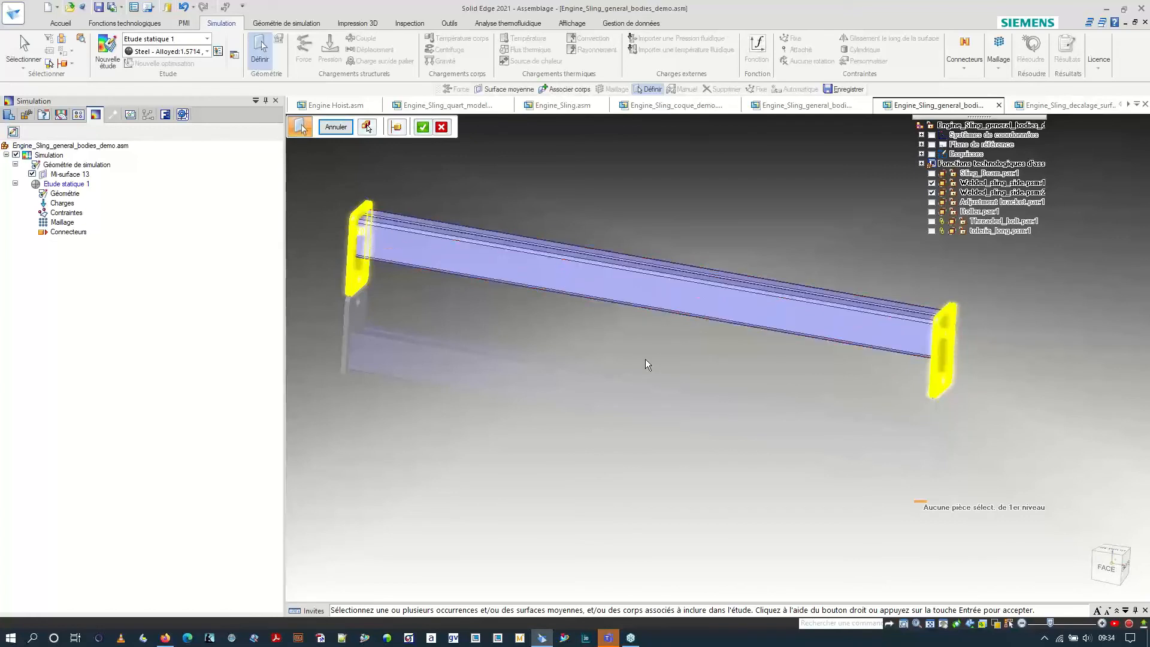
click(629, 294)
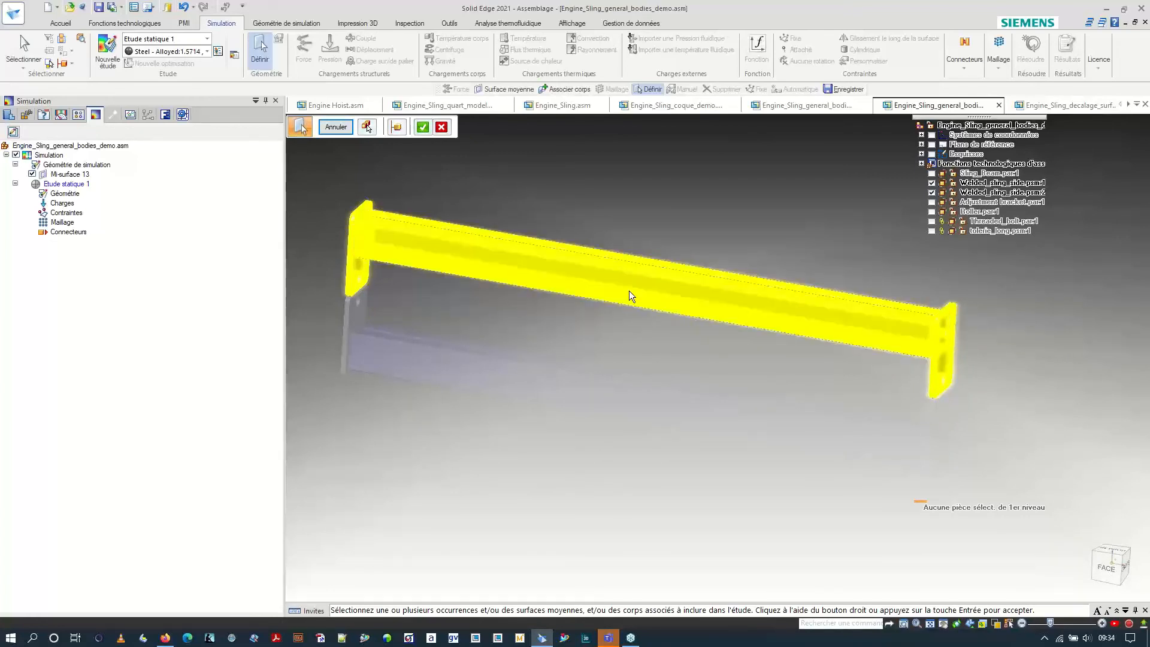
click(423, 127)
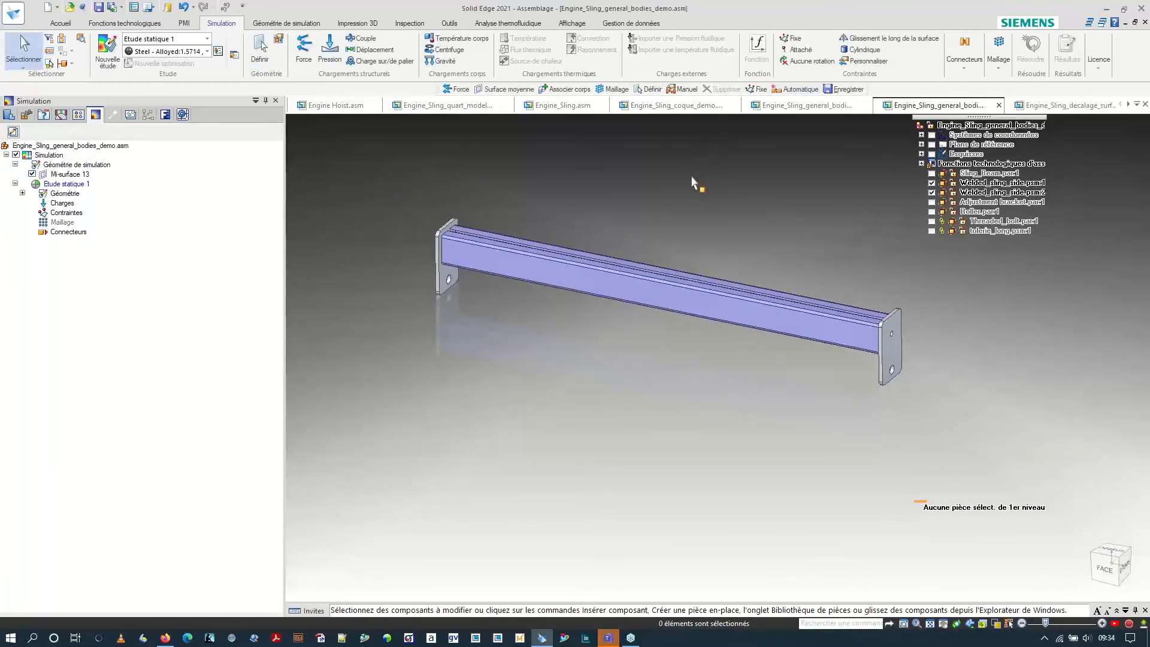
Create a glued (Coller) edge connector from the mid-surface's end edges to the inner face of the end plate without a connector.
scroll(432, 211, up, 5)
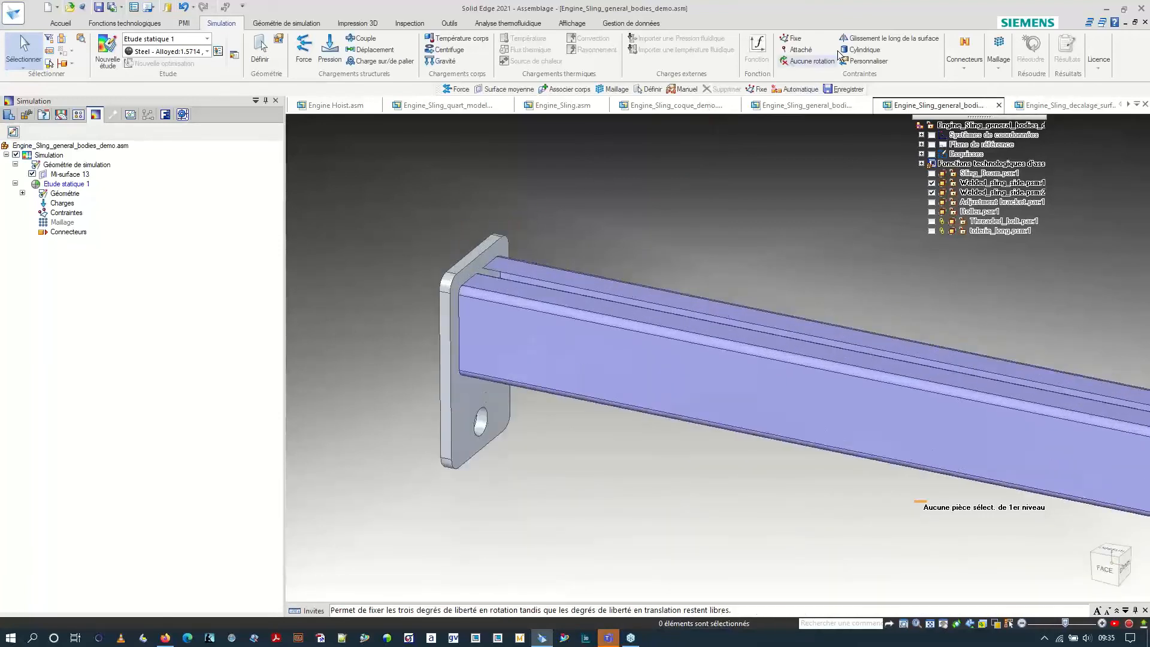
click(963, 67)
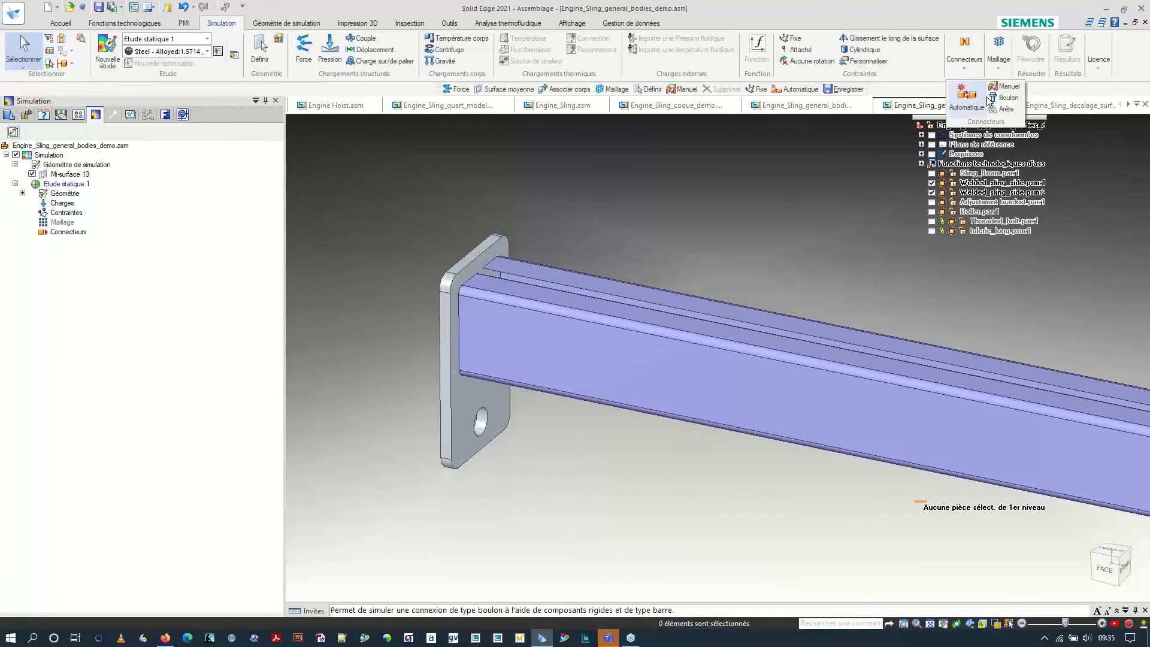
click(1003, 109)
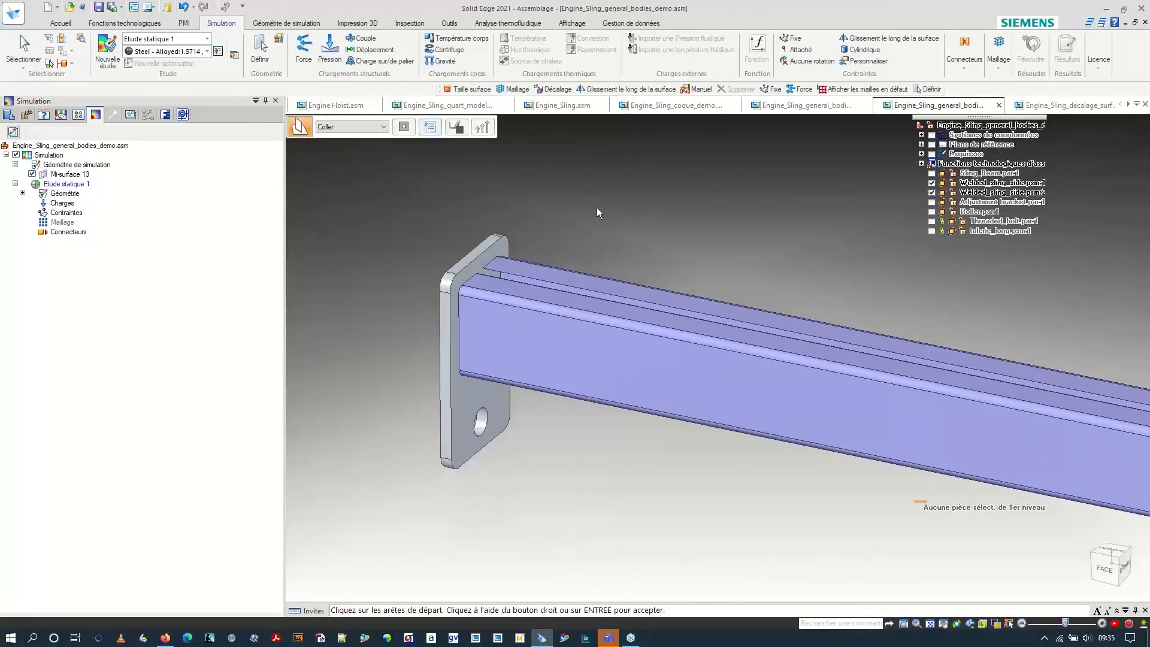
middle_drag(511, 249, 577, 208)
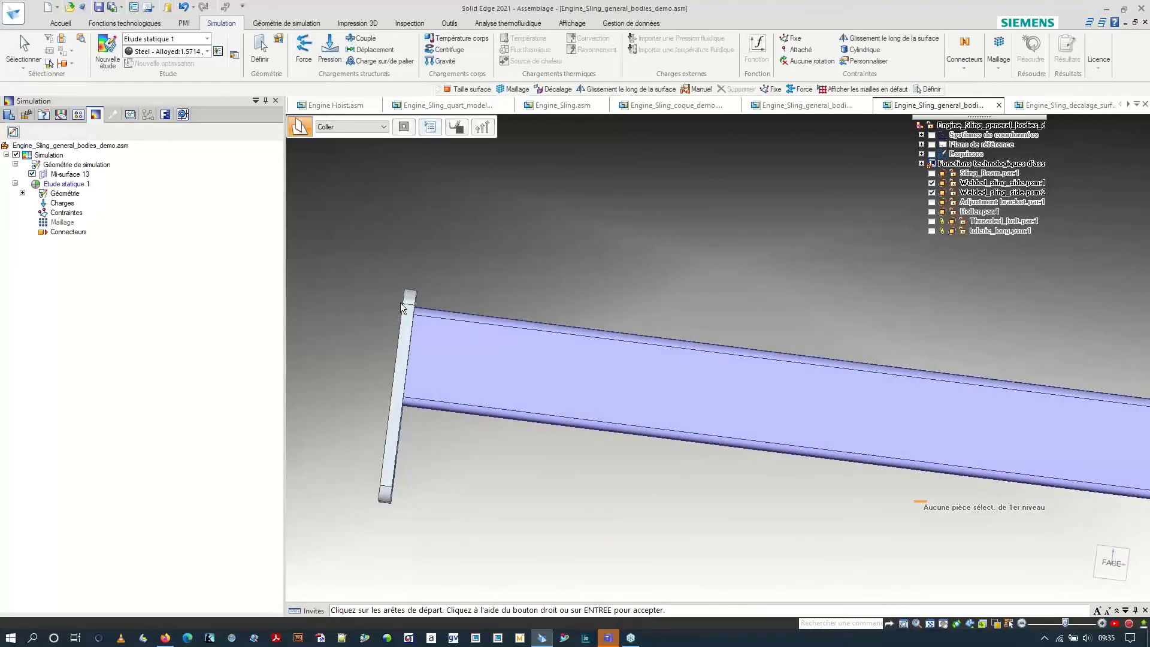
drag(401, 304, 434, 423)
middle_drag(433, 423, 384, 445)
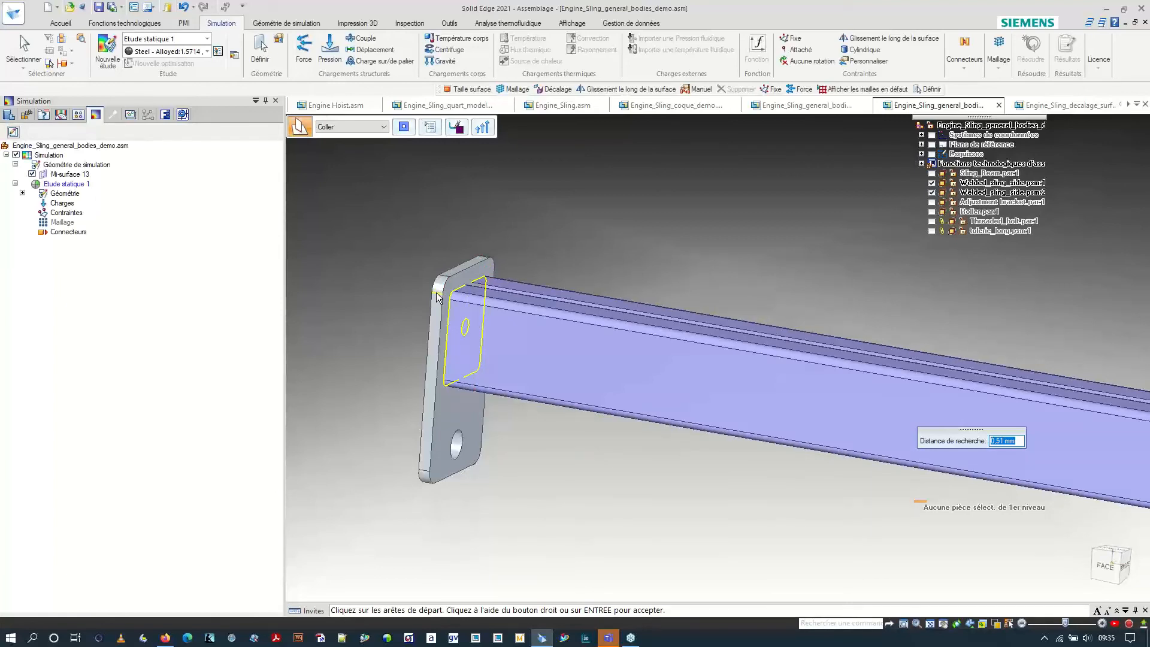
right_click(604, 247)
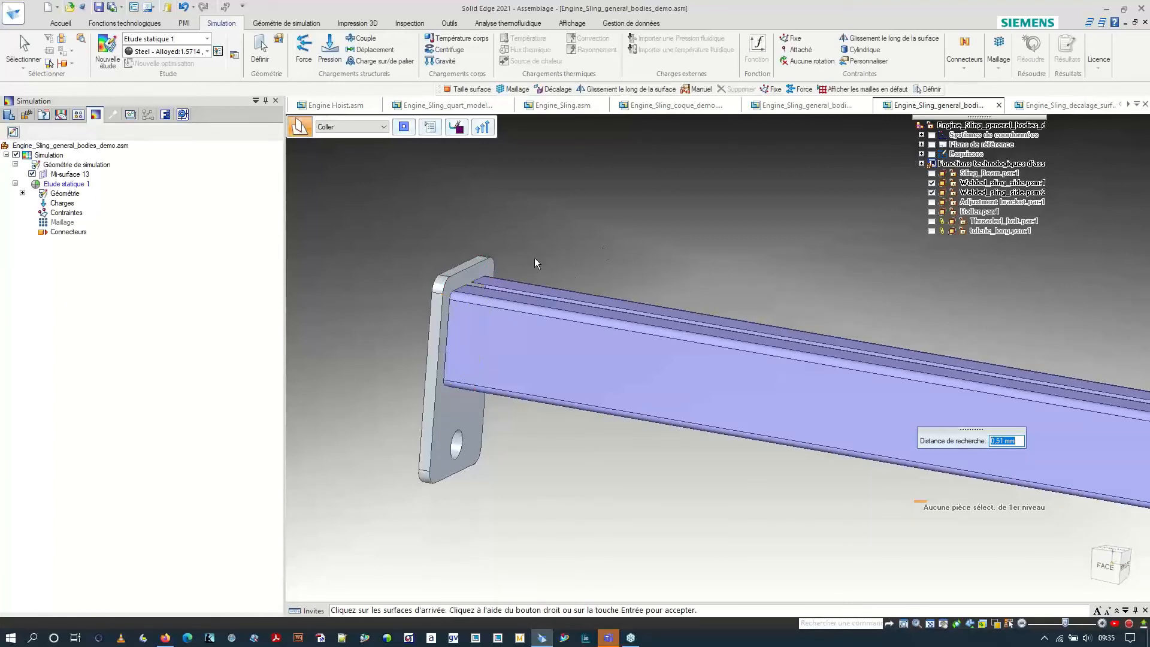
click(479, 272)
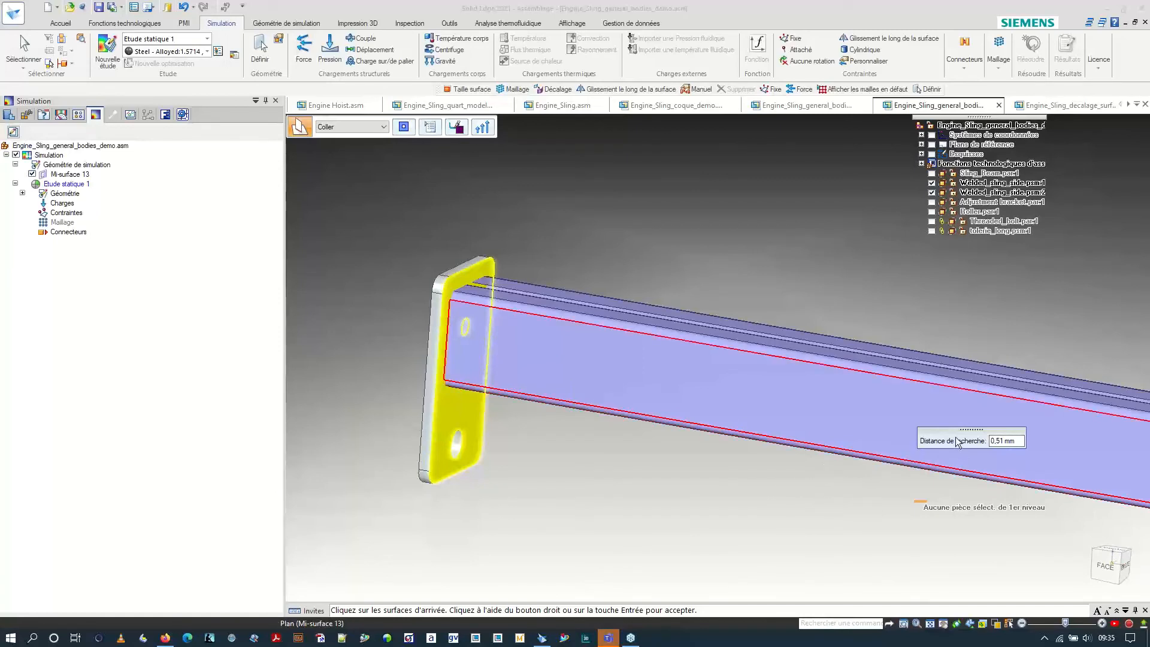
right_click(849, 286)
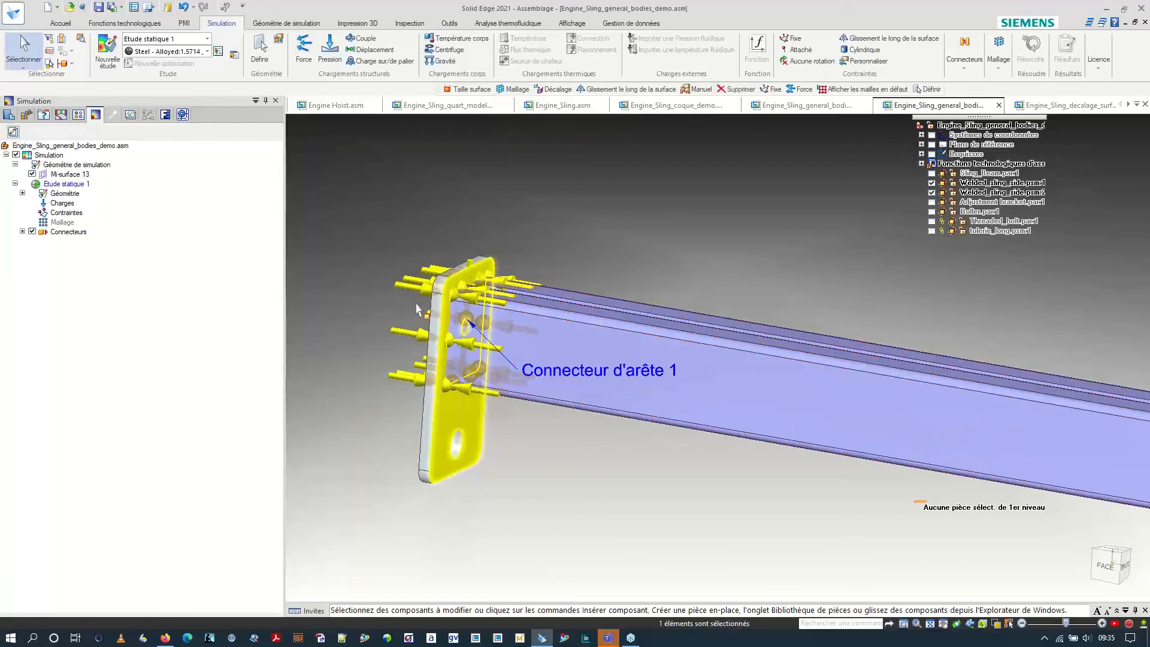
Start a second glued (Coller) edge connector and select the mid-surface's end edges at the plate without a connector as its starting edges.
scroll(362, 256, down, 5)
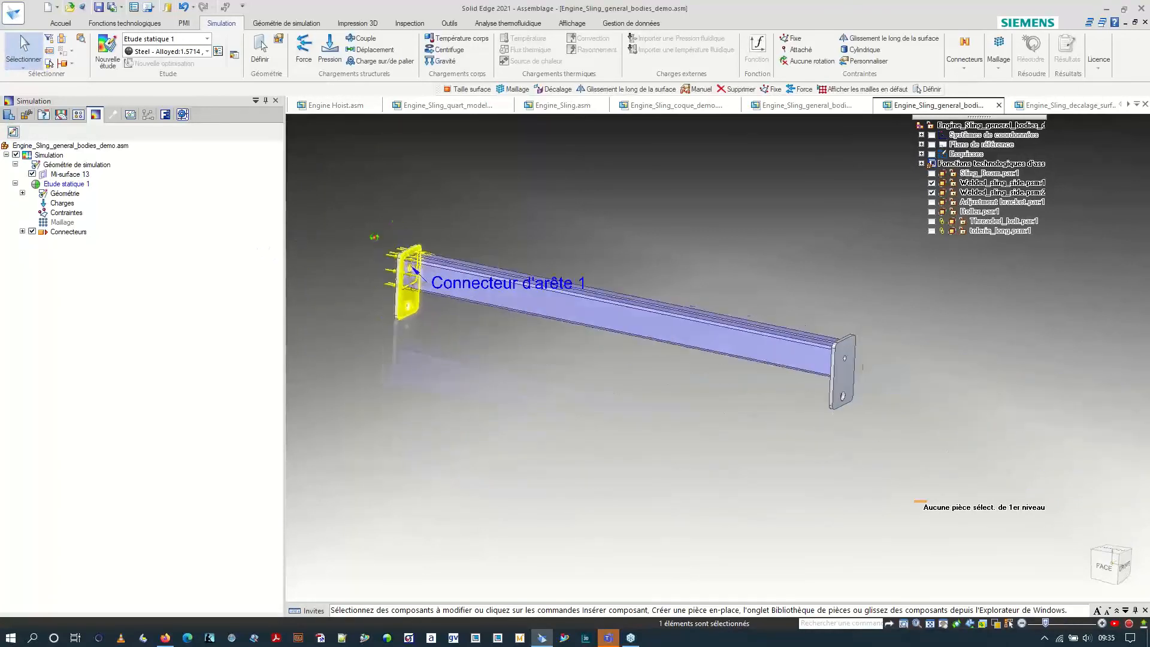
middle_drag(357, 221, 383, 228)
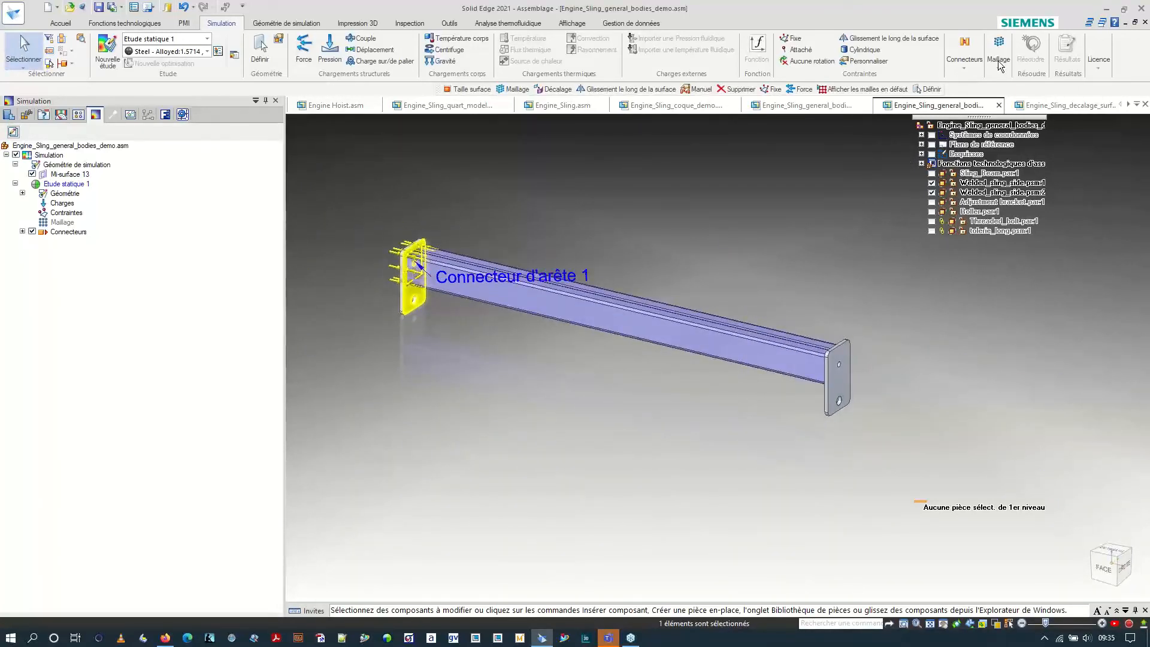
click(963, 64)
click(982, 90)
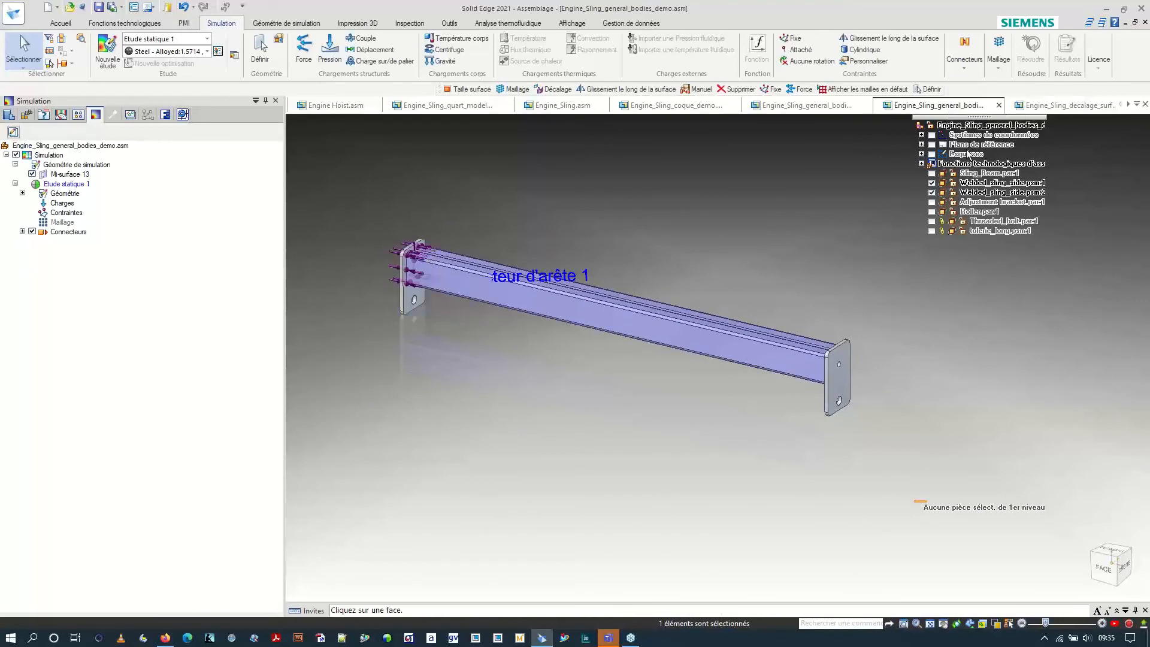
middle_drag(828, 297, 872, 314)
scroll(871, 314, up, 5)
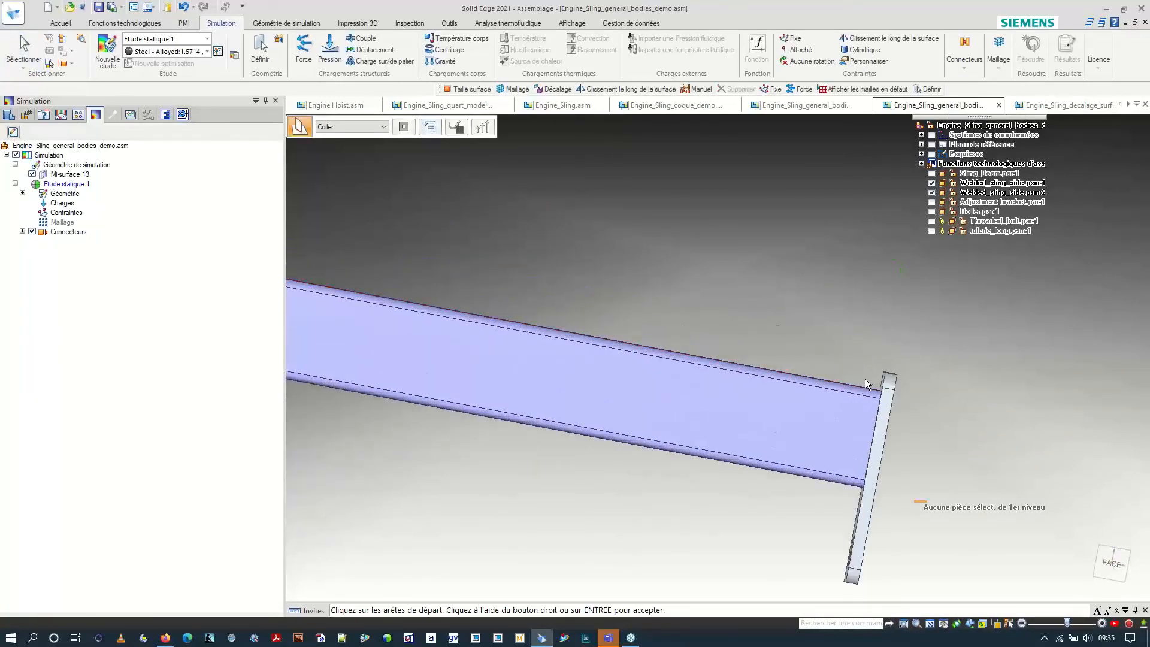
click(878, 486)
middle_drag(877, 486, 817, 473)
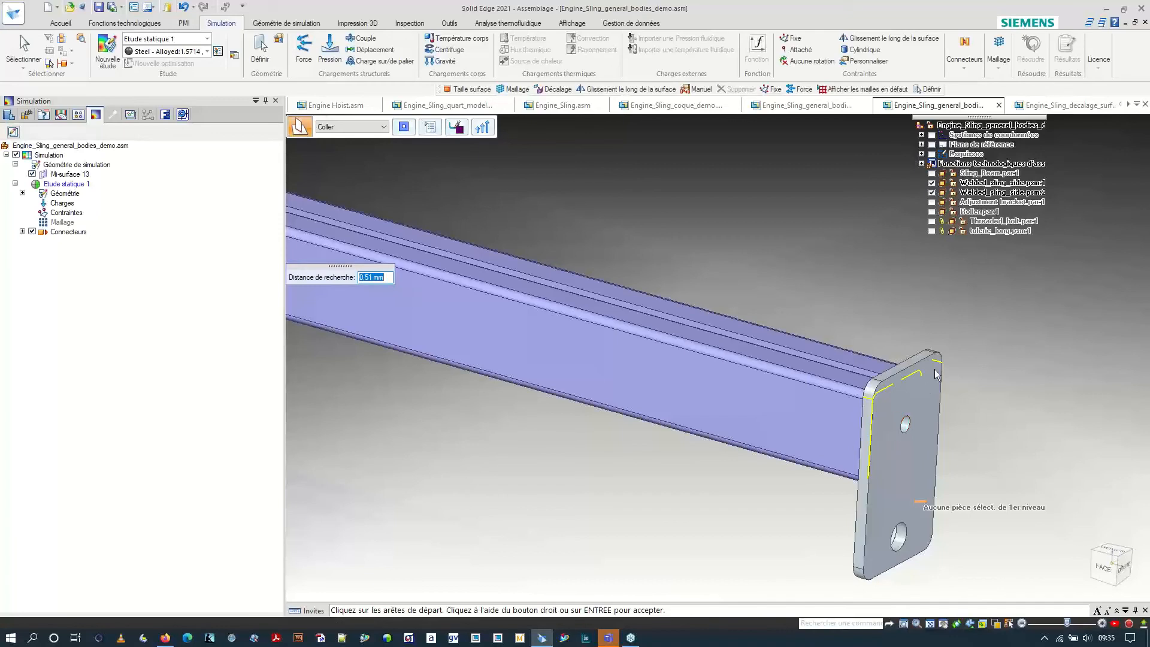
middle_drag(938, 366, 914, 437)
scroll(966, 433, up, 2)
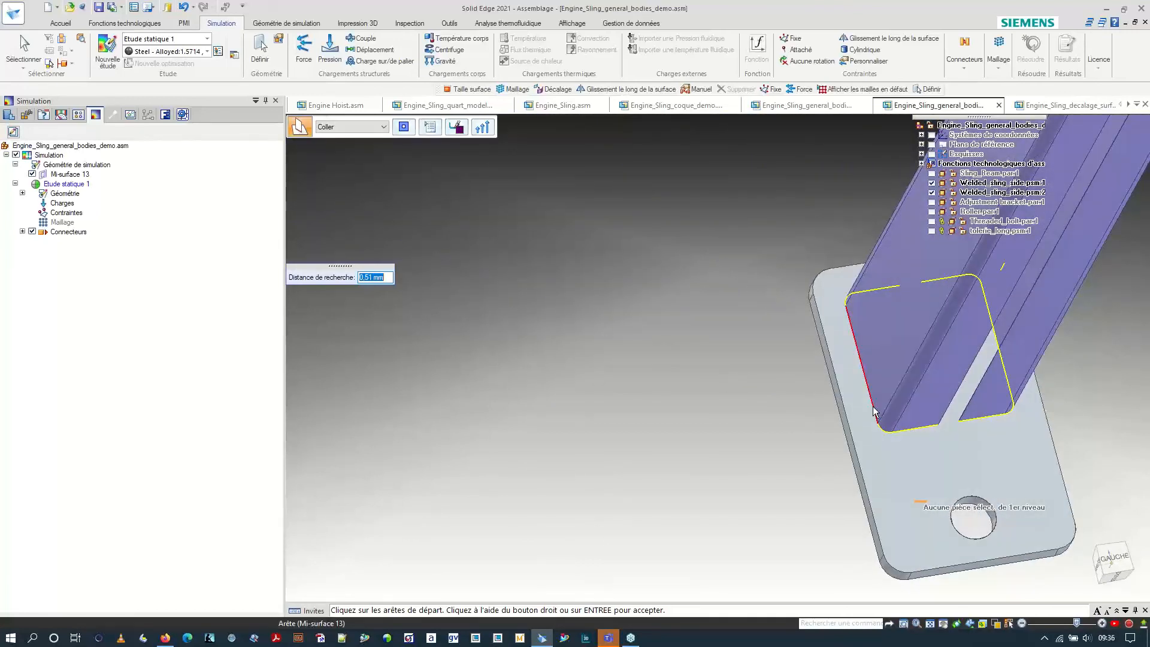
middle_drag(797, 406, 733, 417)
scroll(719, 409, down, 5)
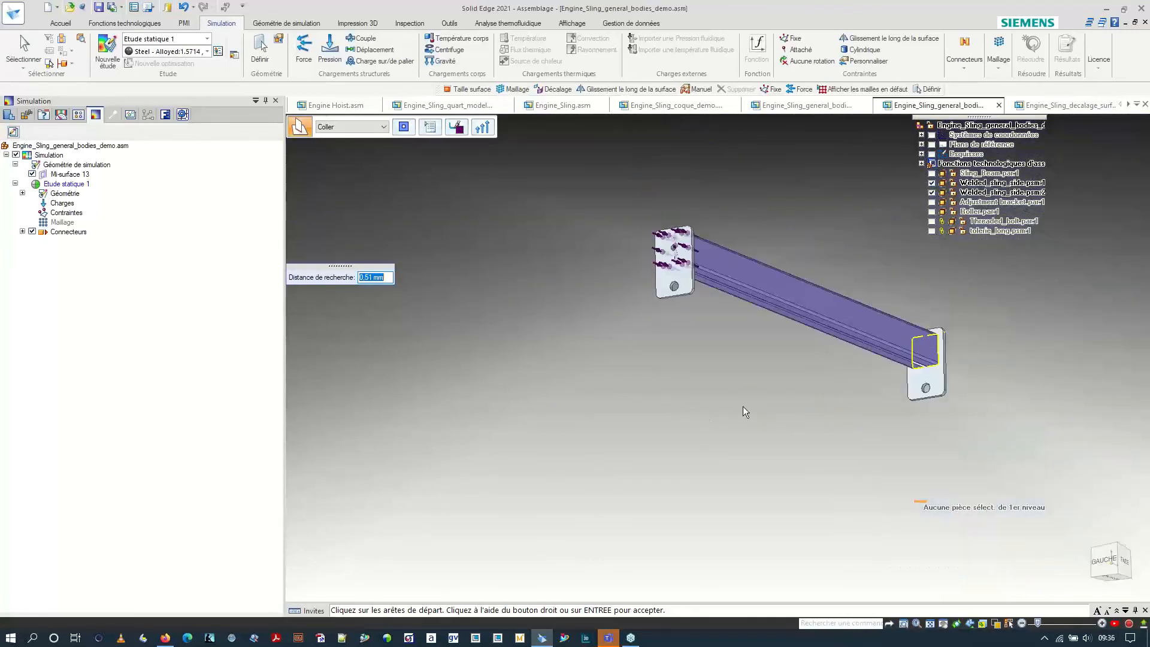
scroll(973, 328, up, 2)
scroll(972, 328, up, 3)
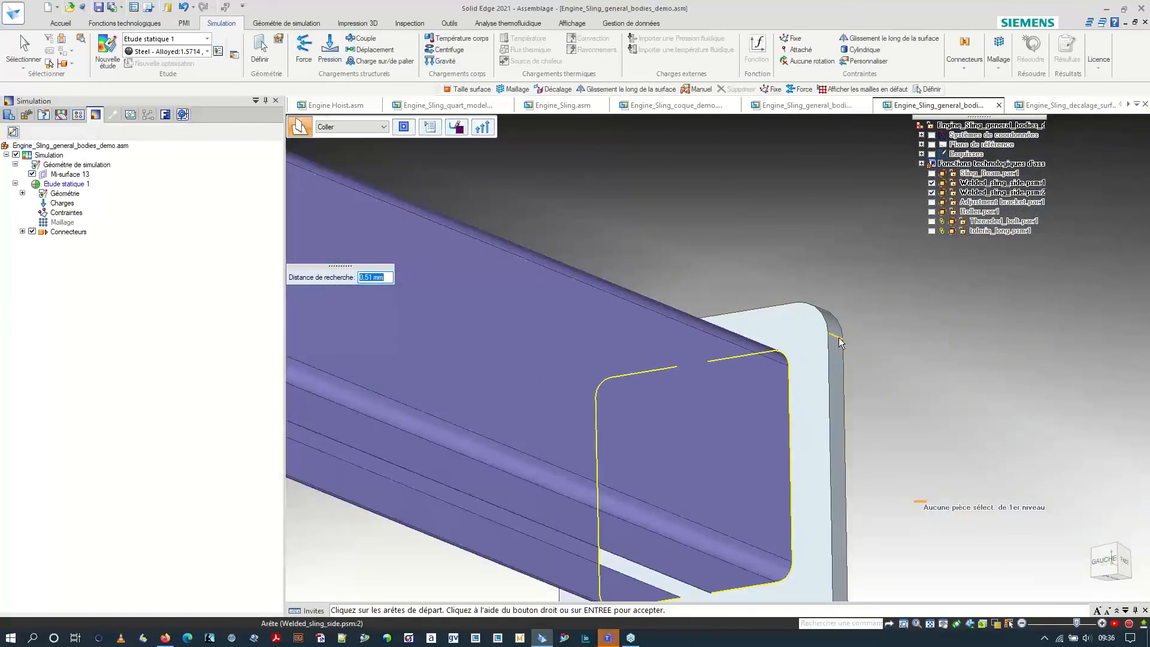
scroll(905, 346, up, 2)
right_click(910, 359)
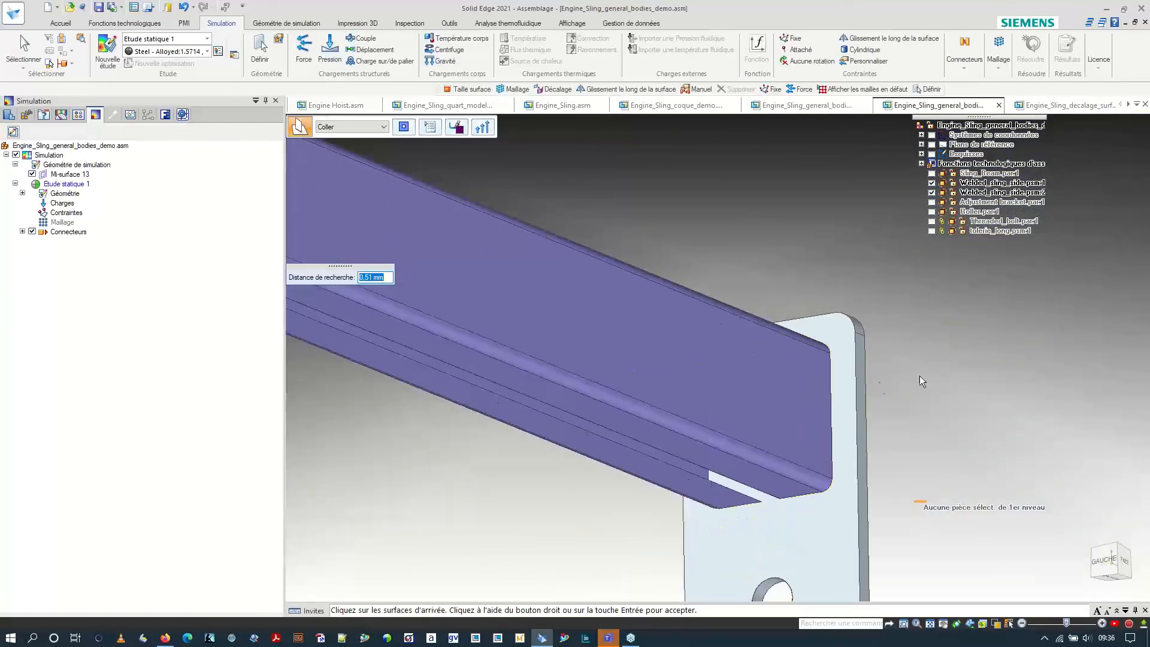
Choose the end plate's inner face as the connector's target, set the search distance to 5 mm and finish the edge connector.
click(839, 381)
text(5)
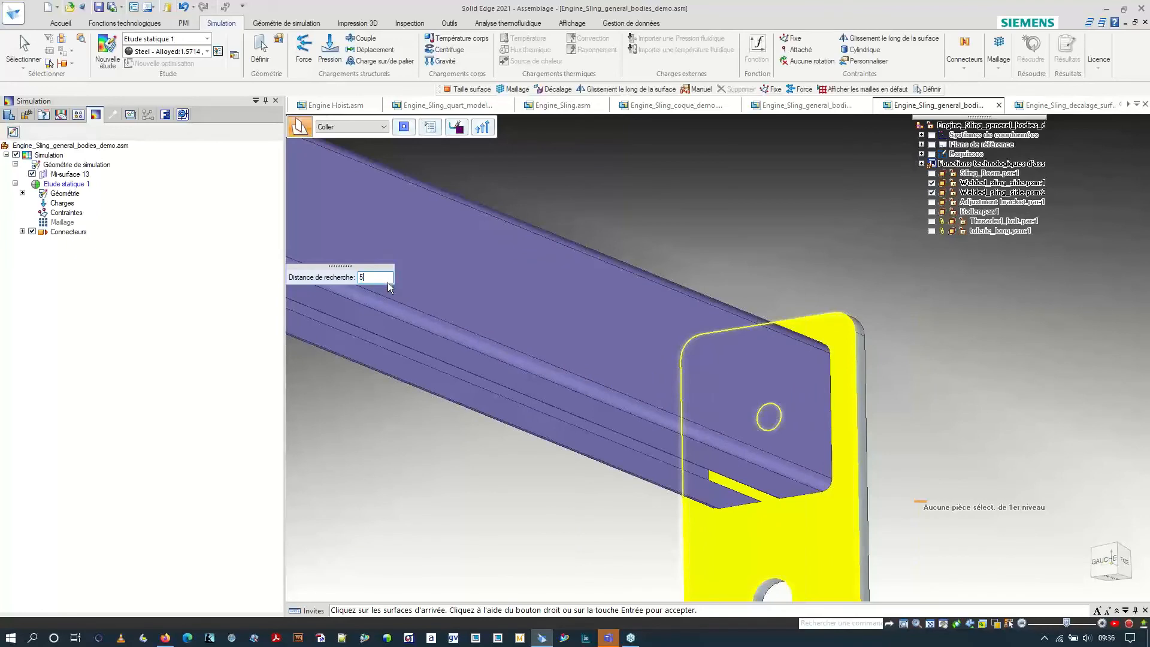
key(Return)
scroll(945, 359, down, 3)
scroll(944, 362, down, 3)
middle_drag(703, 236, 462, 277)
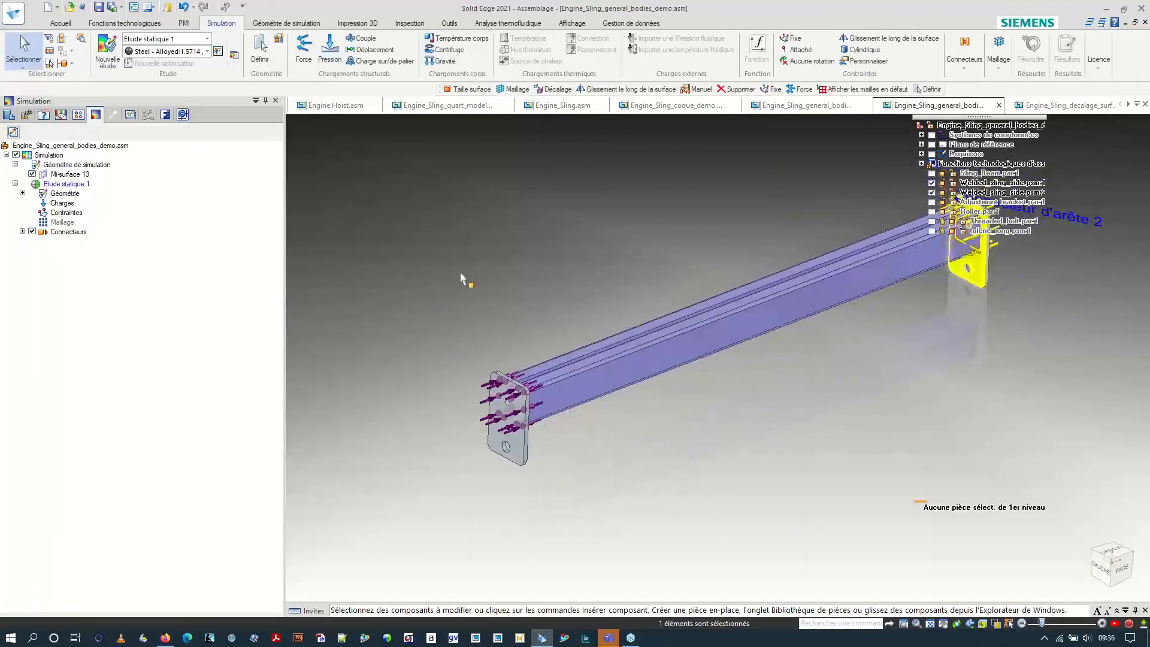
scroll(689, 179, down, 2)
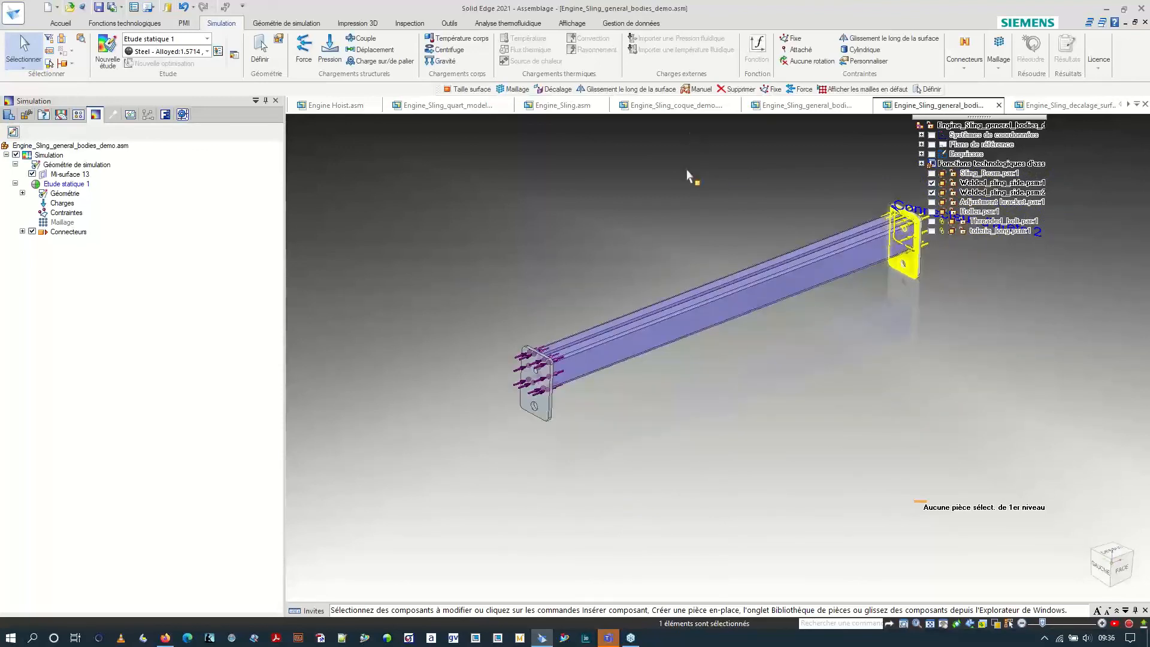
Show the mesh in the Engine_Sling_general_bodies.asm document and examine it on the beam and around the end plates.
click(771, 107)
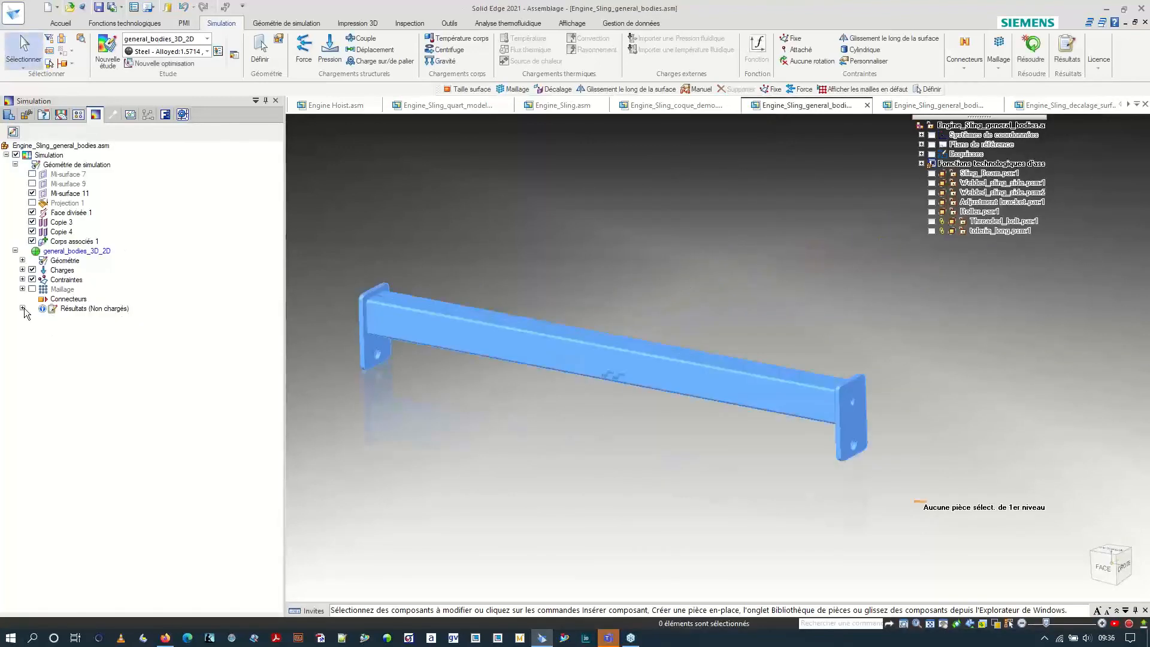
click(31, 289)
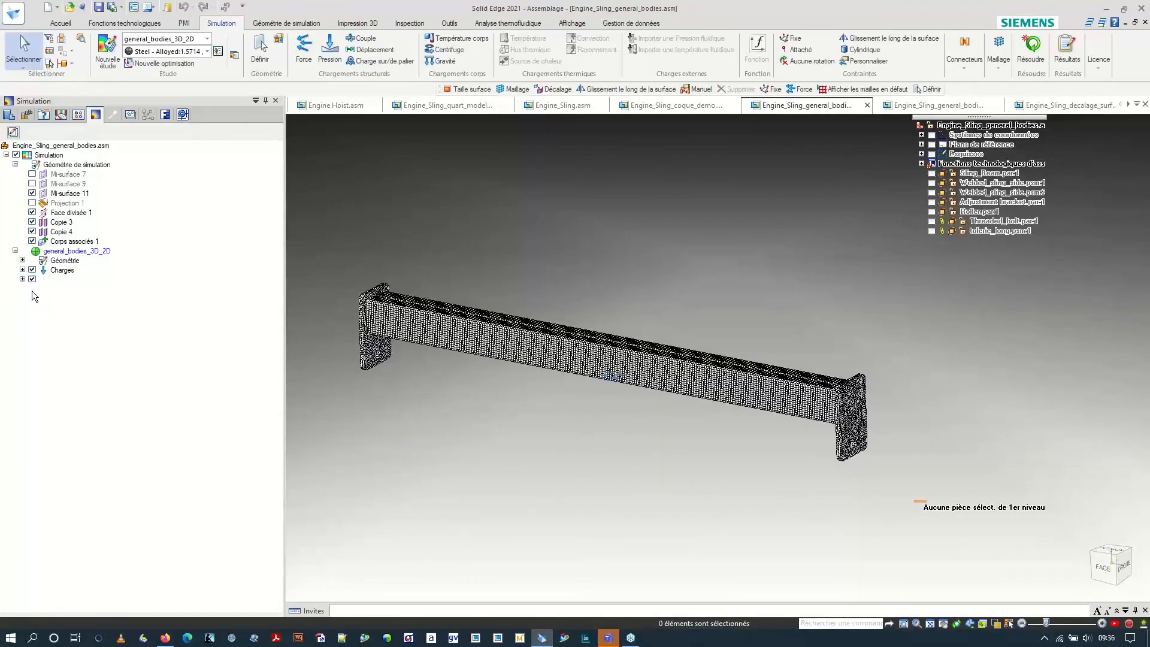
scroll(352, 324, up, 3)
scroll(352, 324, up, 5)
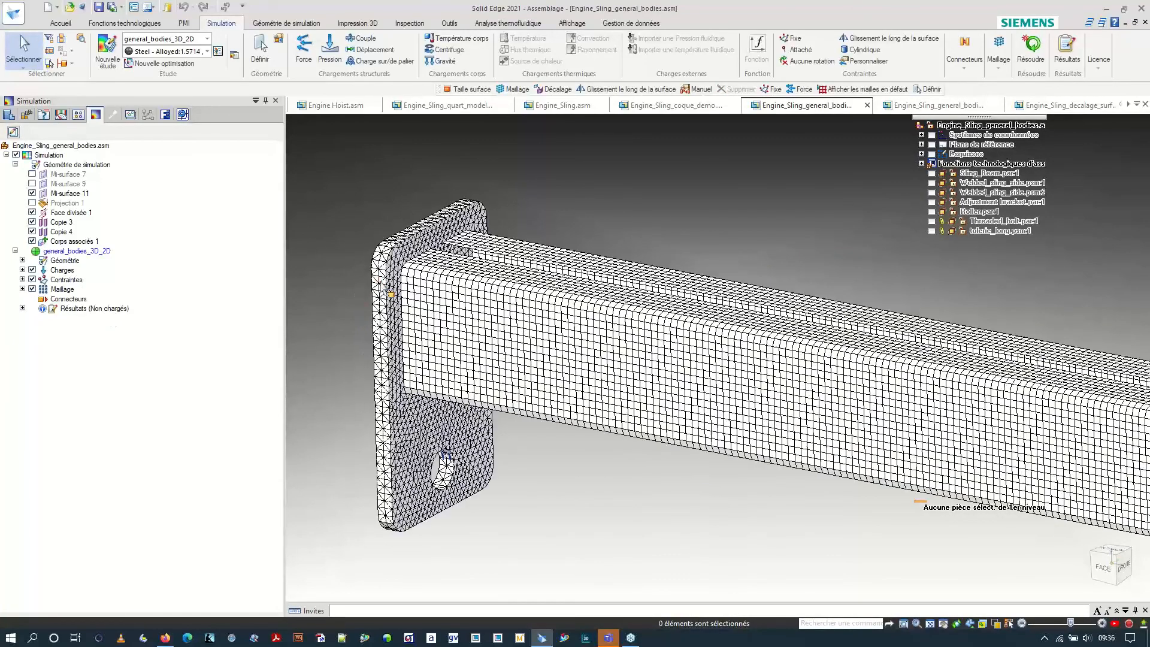
mouse_move(429, 283)
middle_down()
mouse_move(457, 276)
mouse_move(423, 288)
mouse_move(451, 302)
mouse_move(426, 314)
mouse_move(426, 289)
middle_up()
scroll(377, 268, down, 1)
scroll(387, 264, down, 1)
scroll(425, 289, down, 2)
scroll(430, 291, down, 3)
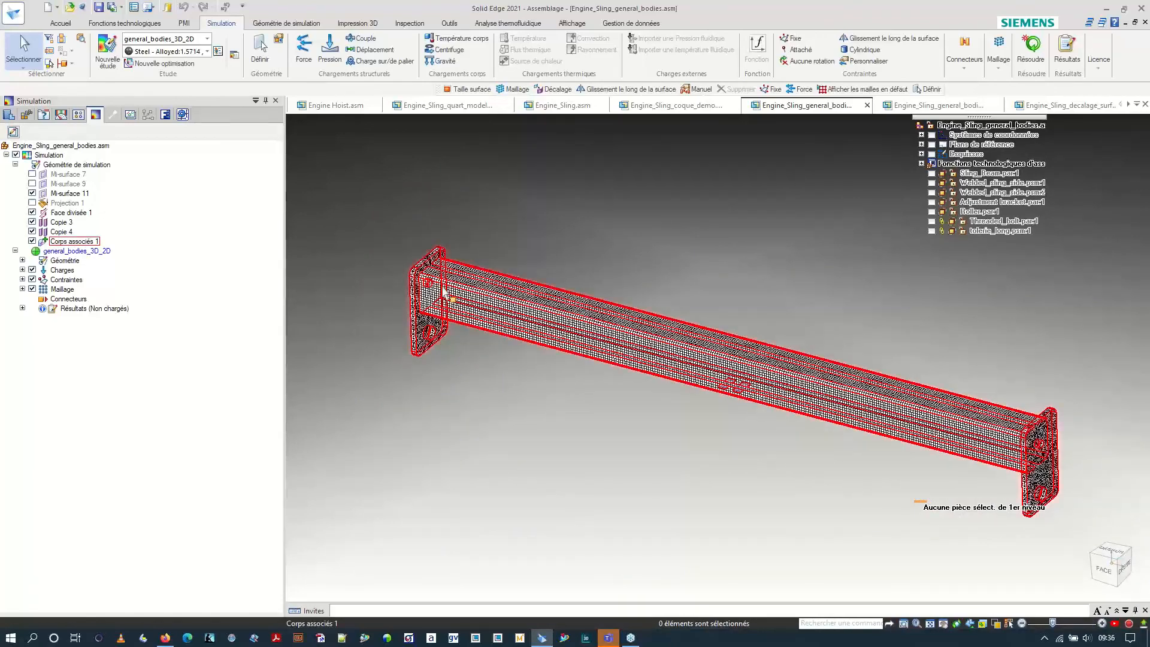
mouse_move(494, 349)
middle_down()
mouse_move(488, 330)
mouse_move(483, 348)
middle_up()
scroll(440, 359, up, 5)
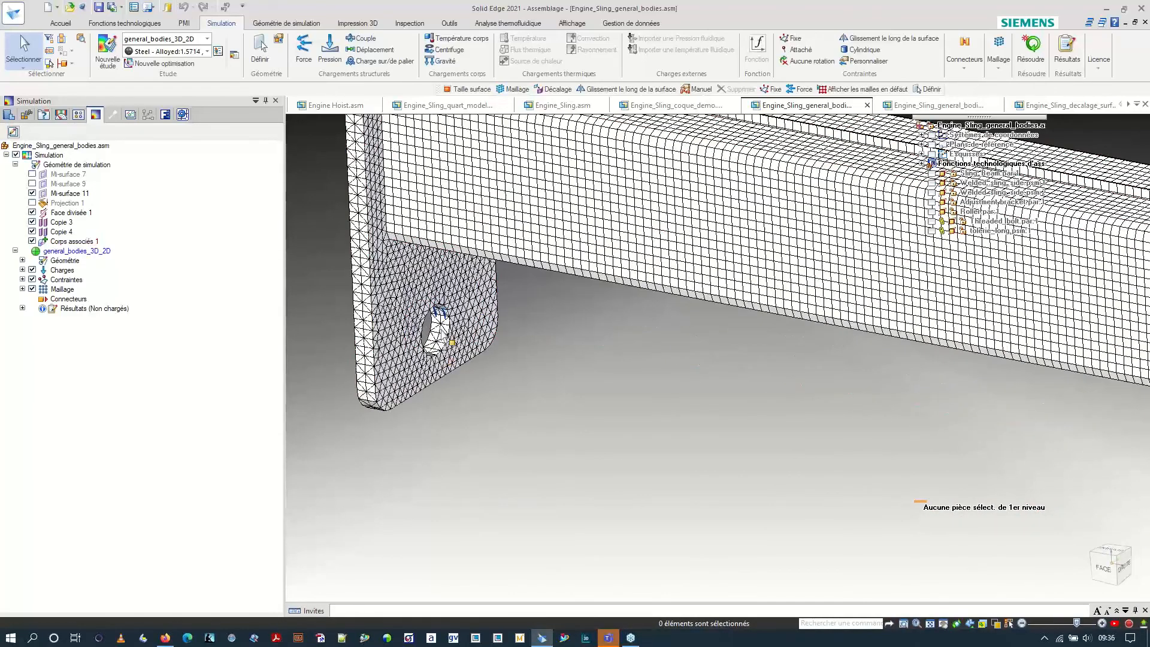
scroll(364, 315, down, 5)
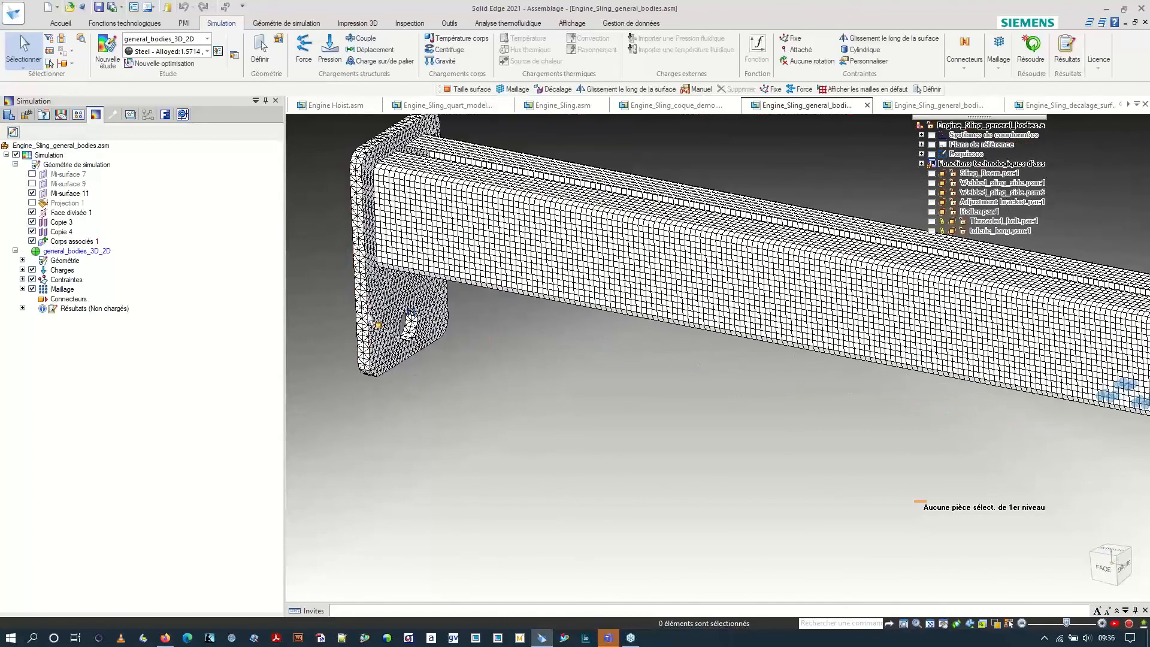
middle_drag(525, 360, 656, 432)
scroll(561, 361, down, 3)
Solve the general_bodies_3D_2D study and display its displacement (Déplacement) results.
right_click(109, 250)
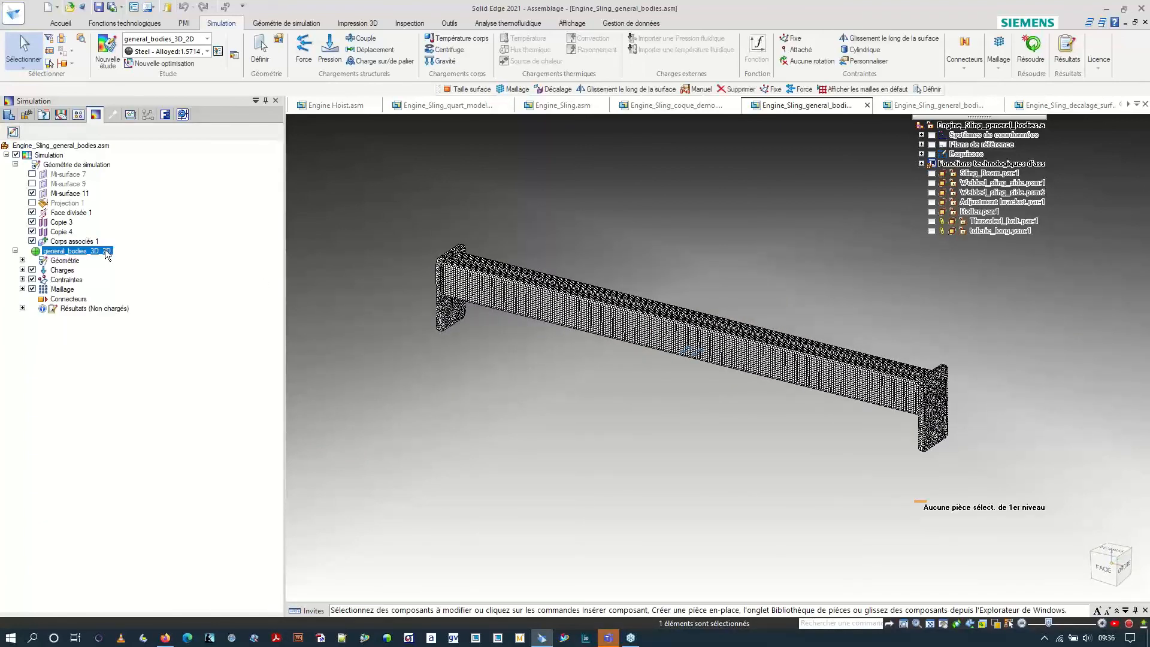
click(142, 256)
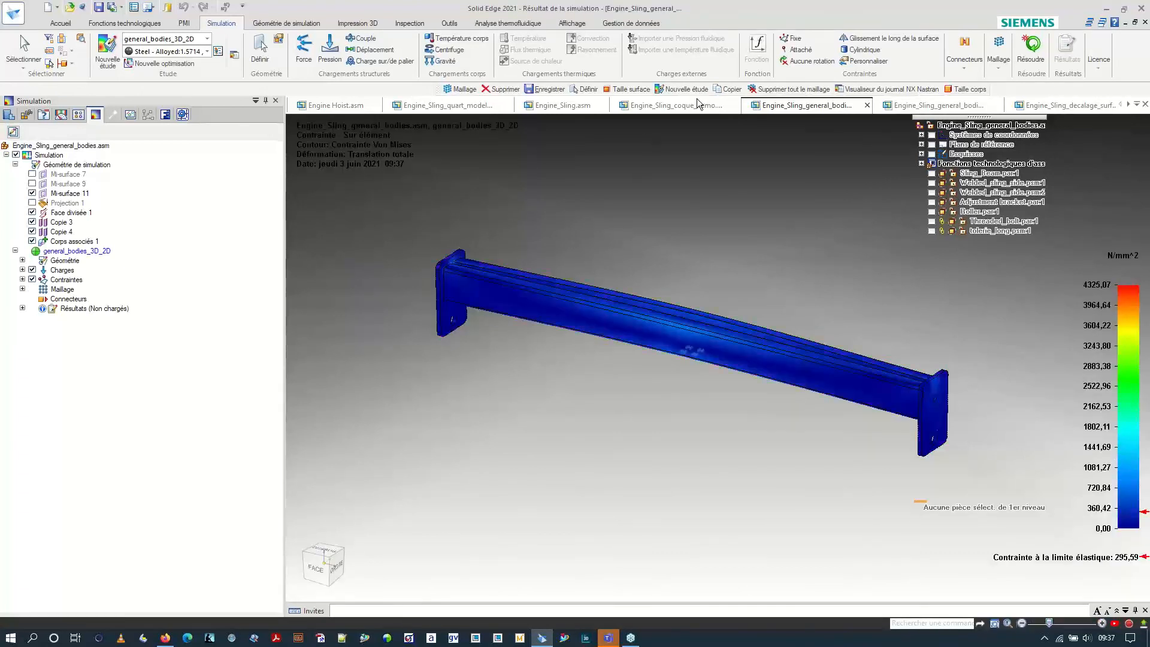
click(573, 52)
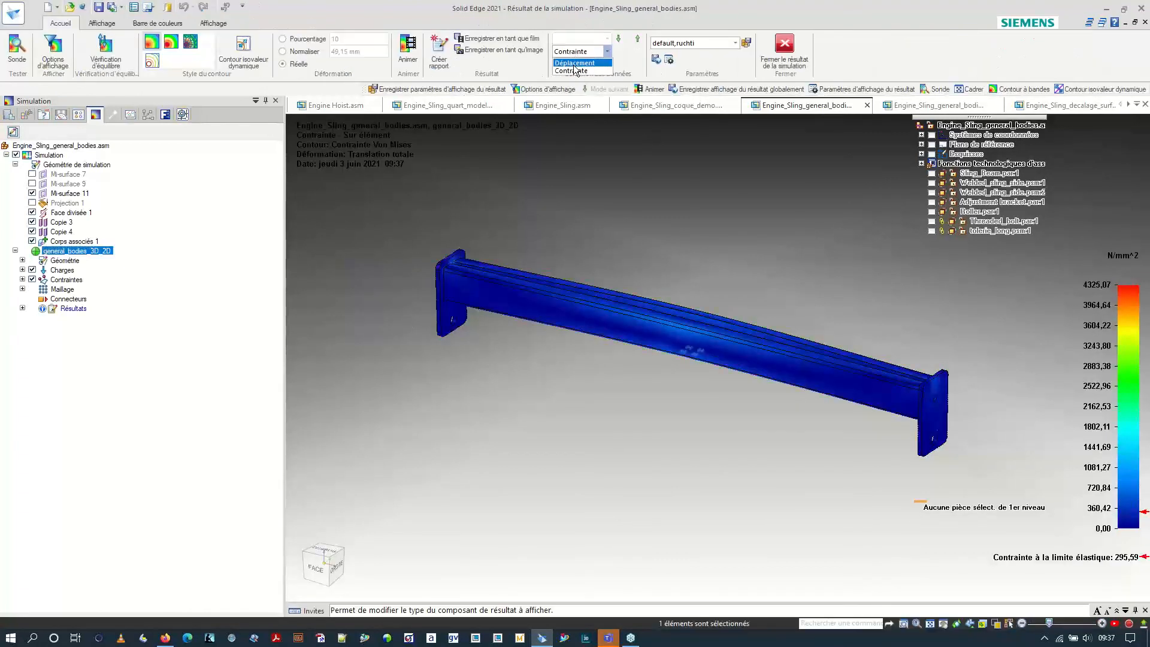
click(574, 65)
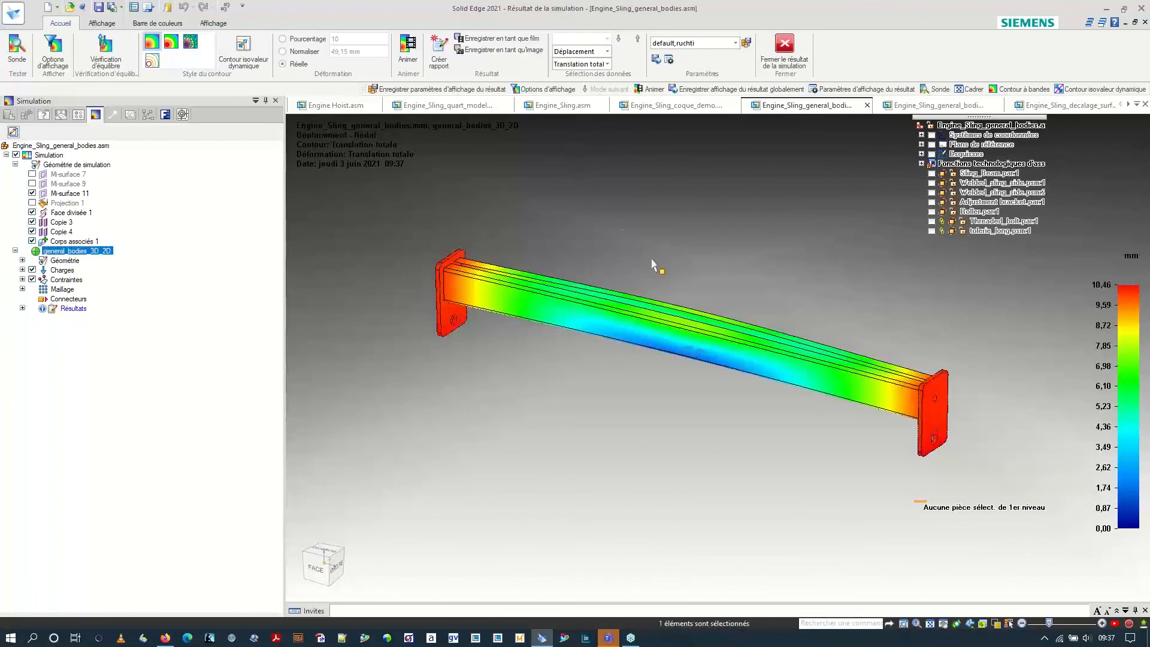